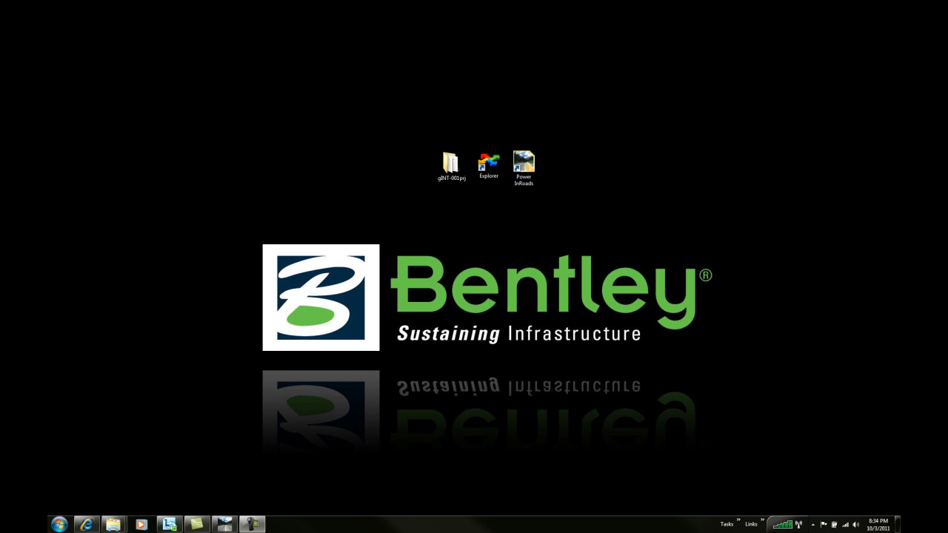
Bring the site map.dgn drawing window back up from the taskbar
left_click(229, 526)
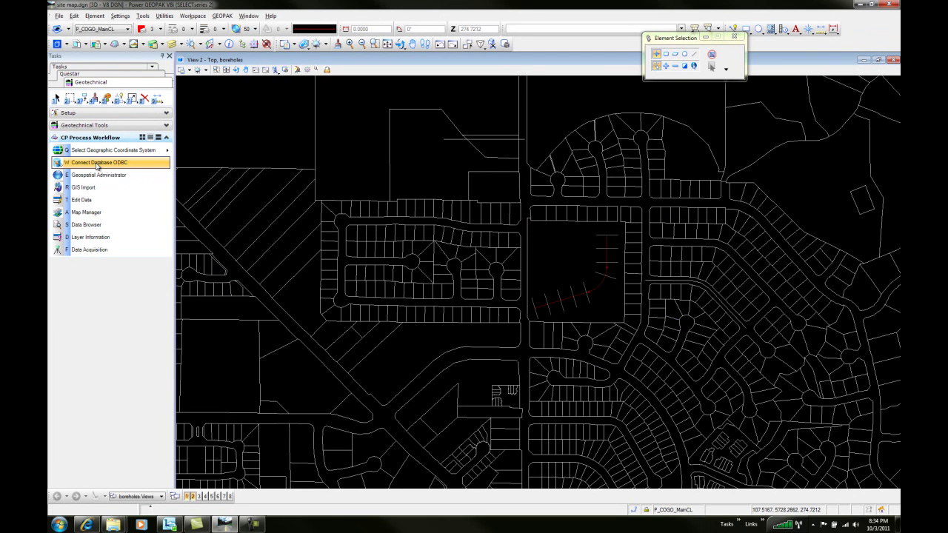
Add a Microsoft Access Driver (*.mdb, *.accdb) data source and start naming it Gint_prj01
left_click(96, 165)
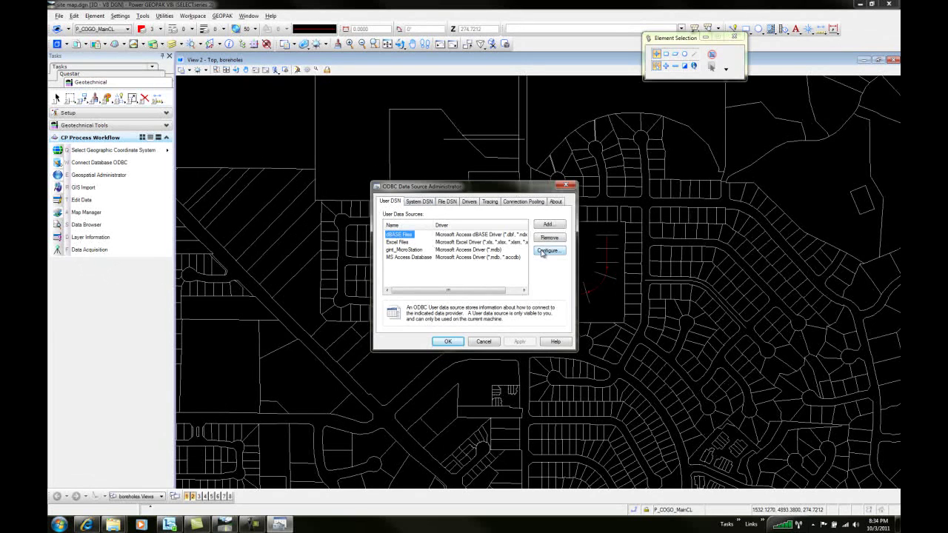
left_click(548, 225)
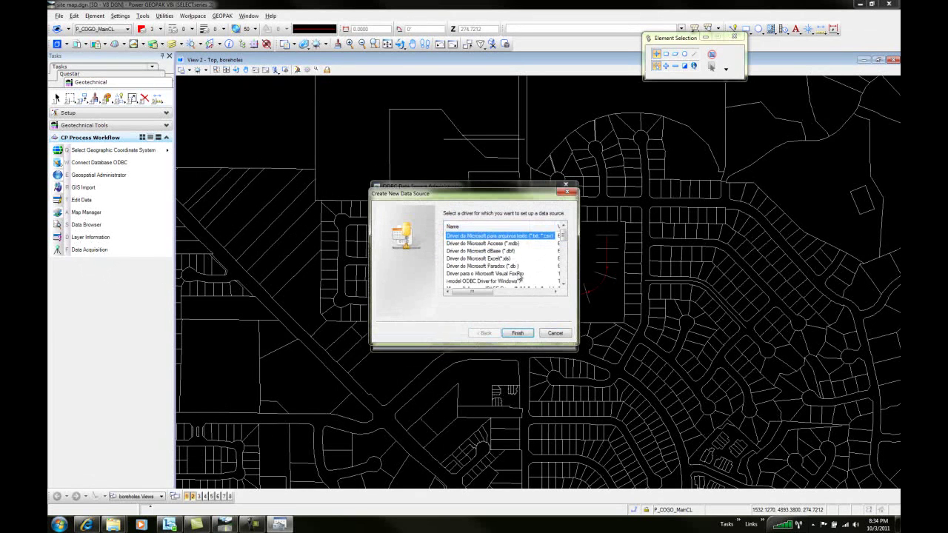
scroll(499, 282, "down", 2)
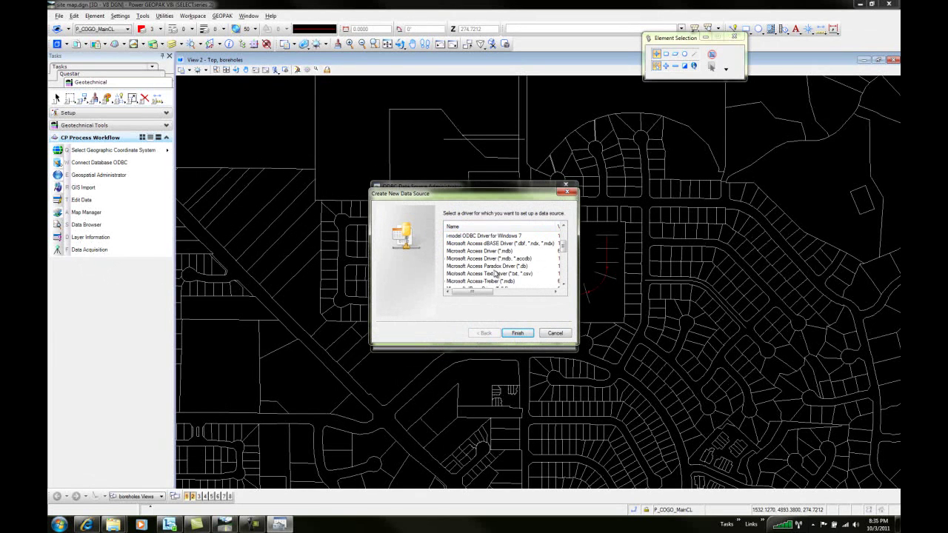
left_click(463, 260)
left_click(517, 333)
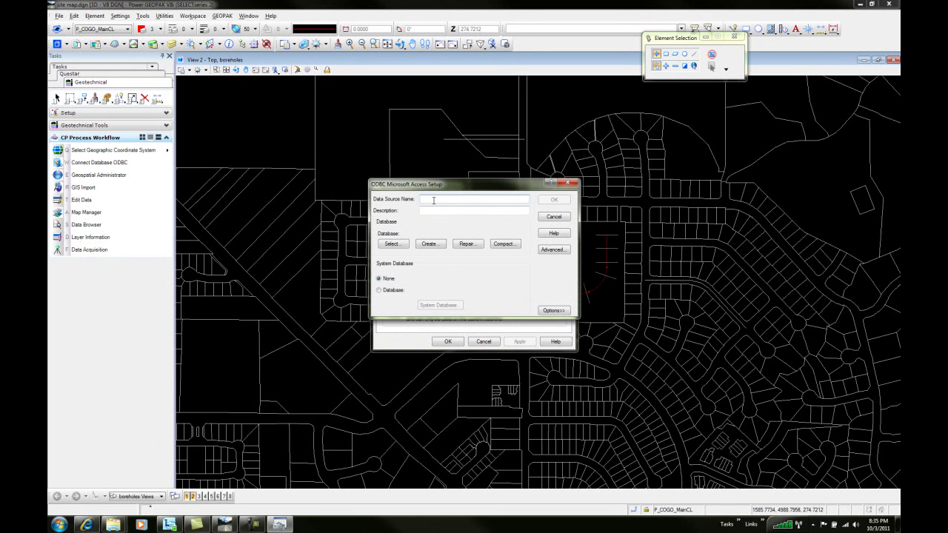
type("Gint_prj01")
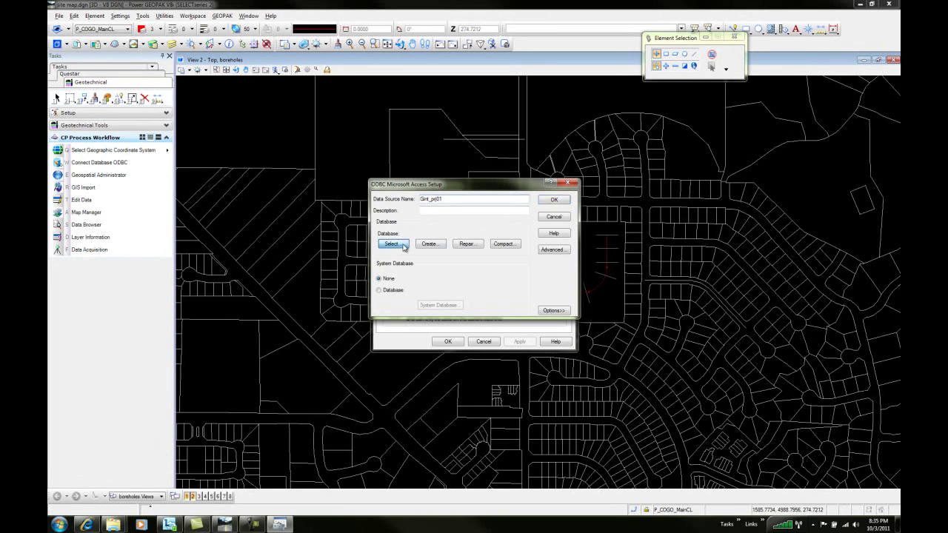
Select gINT_Microstation.gpj from Desktop > gINT-001prj as the database, showing All Files
left_click(404, 245)
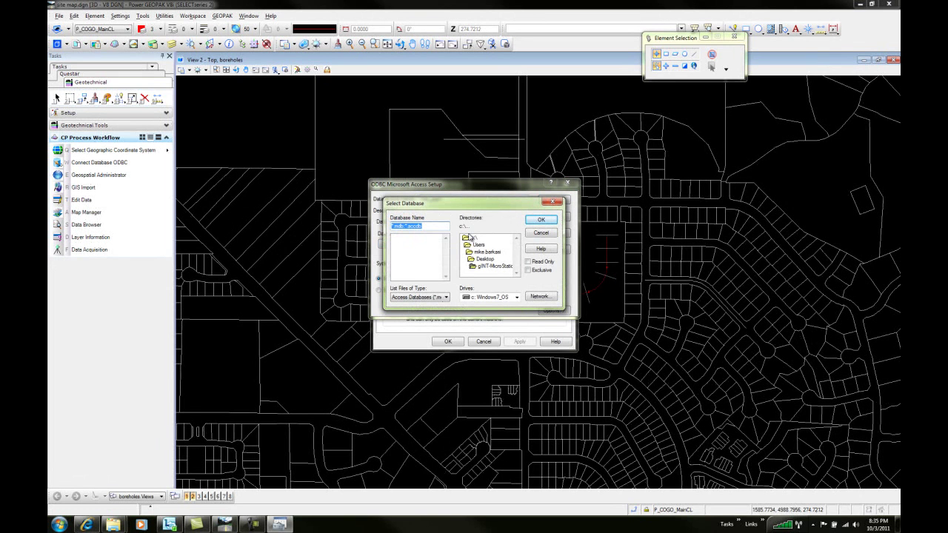
double_click(484, 260)
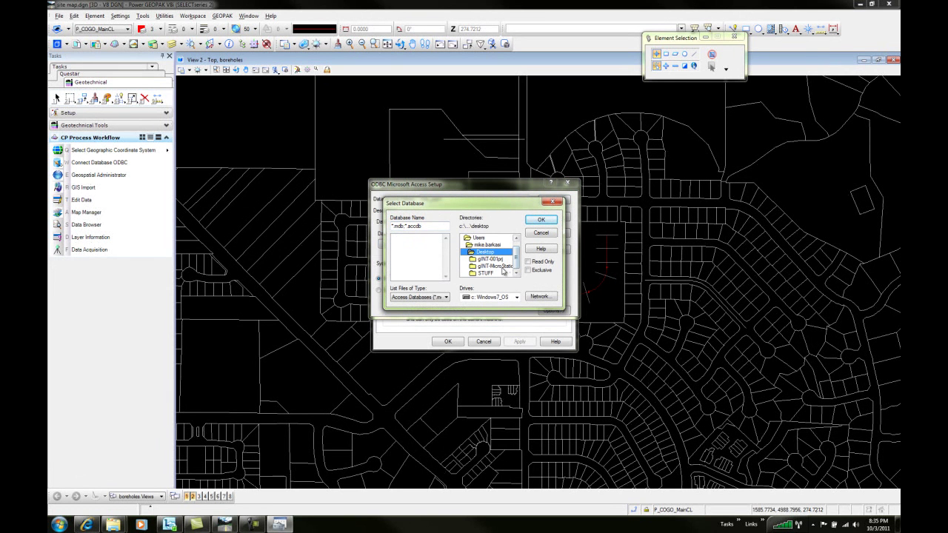
left_click(496, 260)
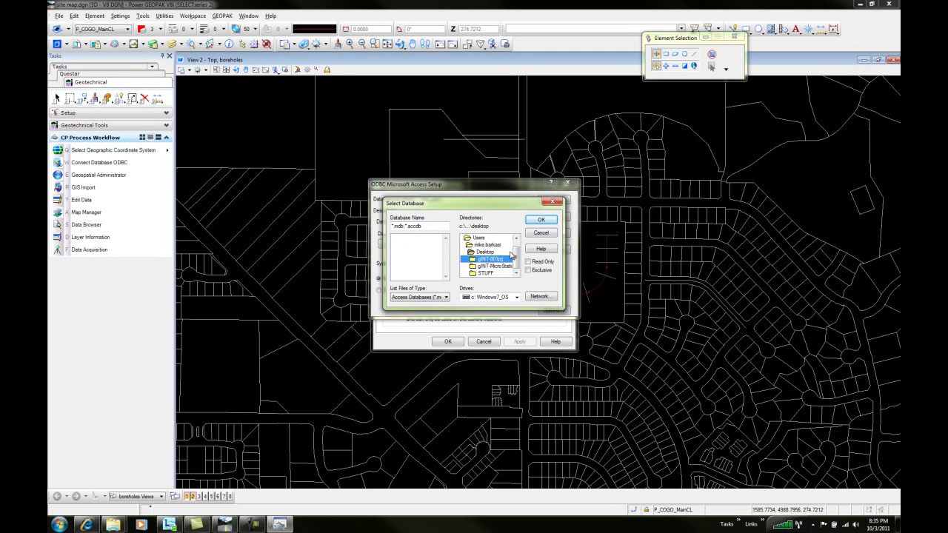
double_click(494, 260)
left_click(437, 298)
left_click(421, 312)
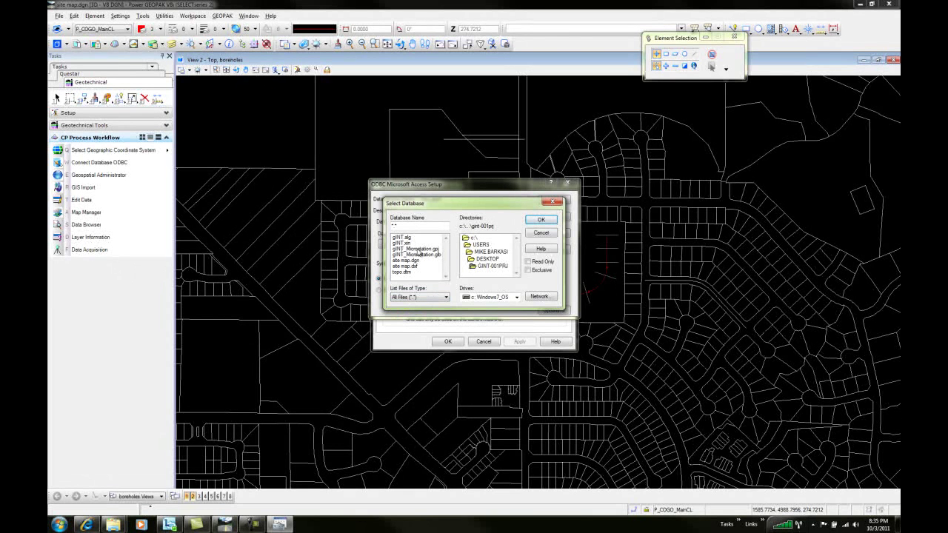
left_click(417, 248)
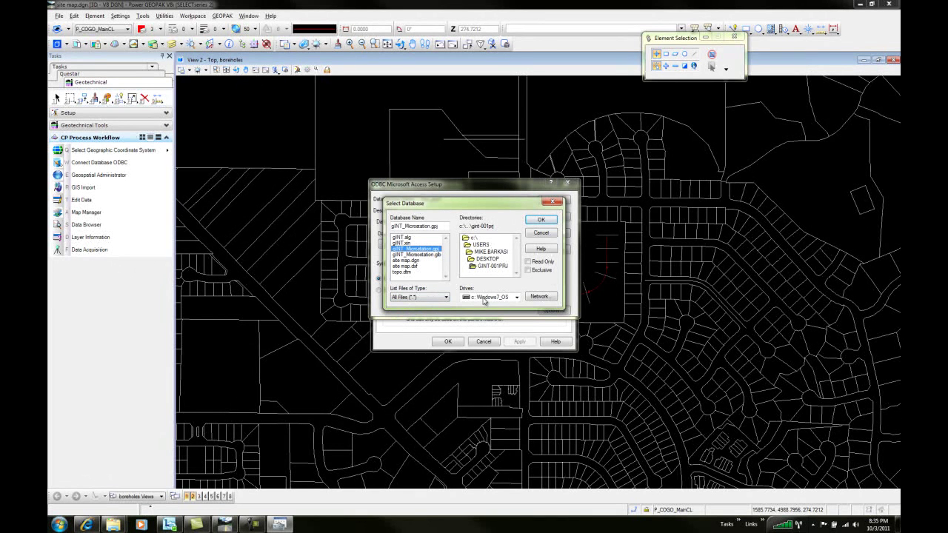
left_click(541, 221)
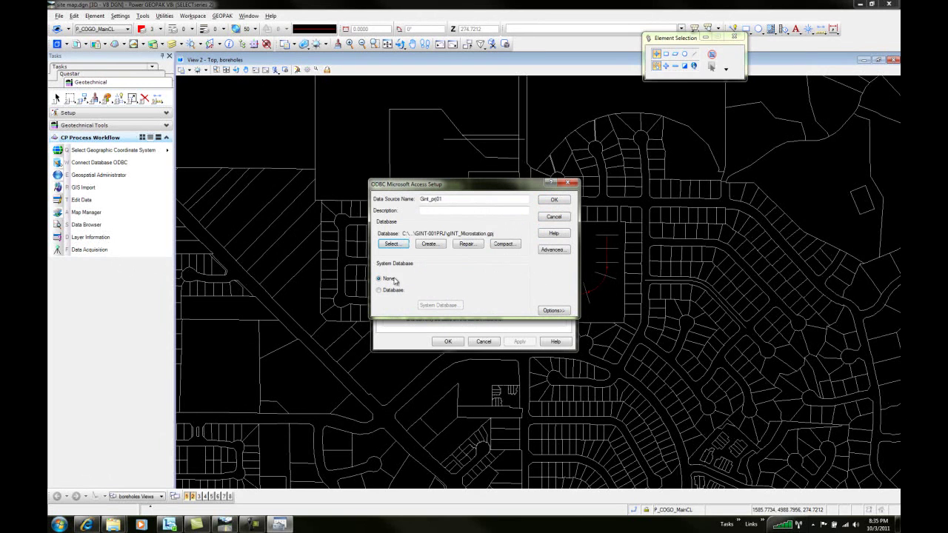
Rename the data source to Gint_prj001 and save it
left_click(441, 199)
left_click_drag(441, 199, 435, 200)
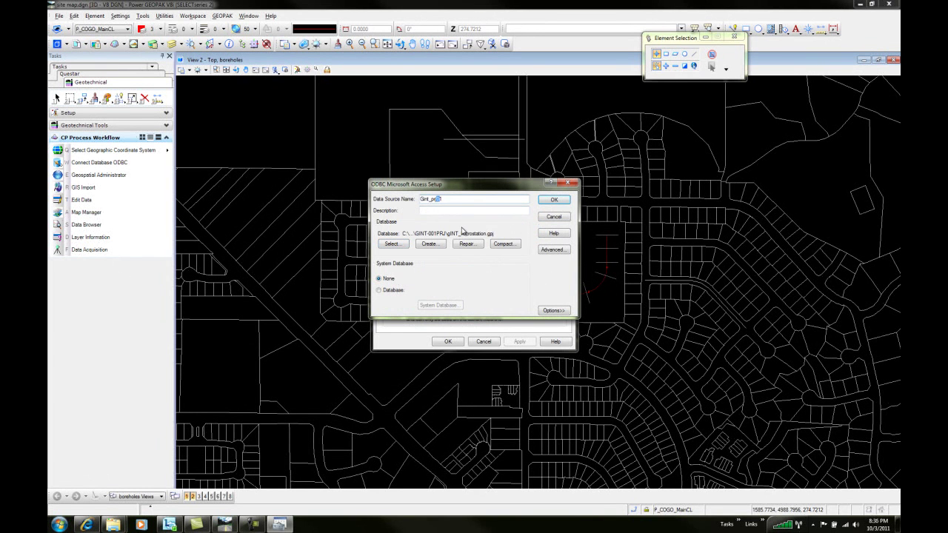
type("001")
left_click(555, 201)
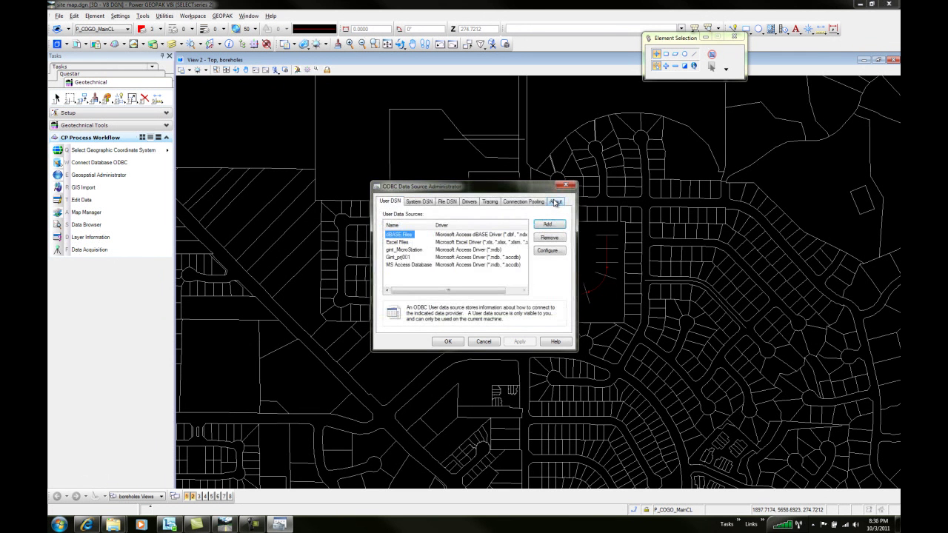
Close the ODBC Administrator and launch Microsoft Access 2007 from the Microsoft Office programs
left_click(453, 345)
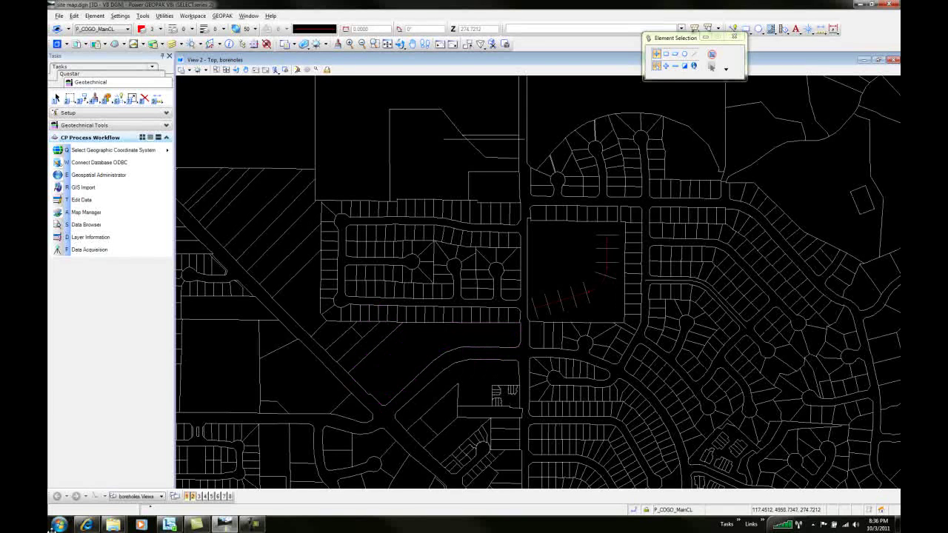
left_click(59, 525)
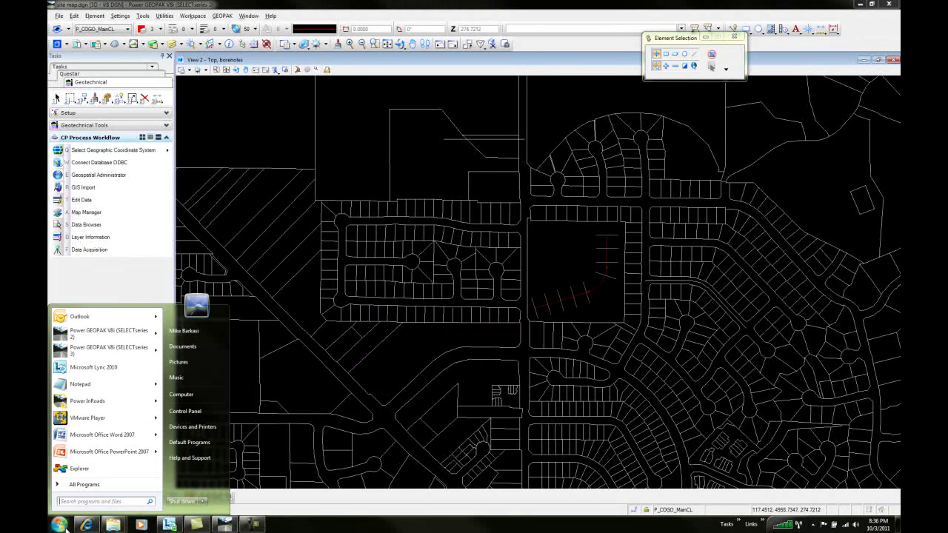
left_click(82, 485)
scroll(104, 415, "down", 5)
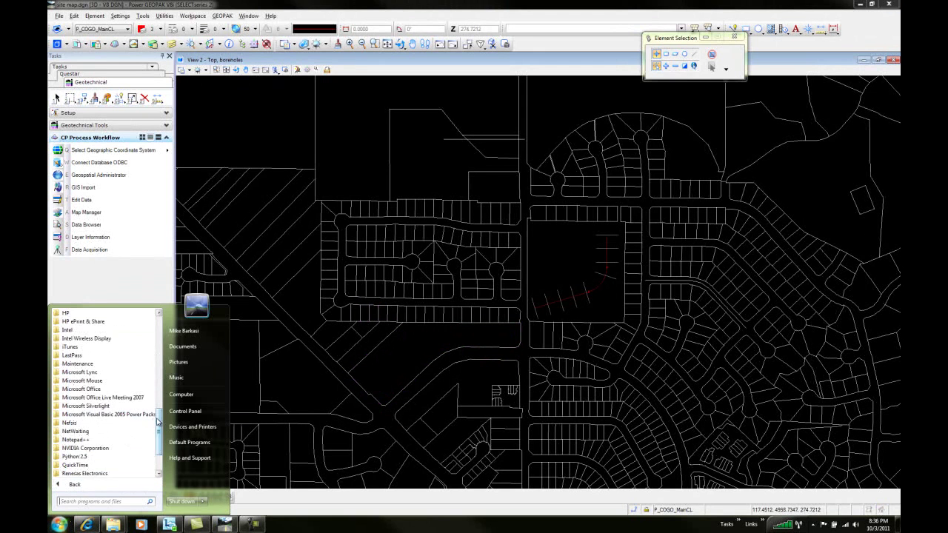
scroll(157, 422, "down", 2)
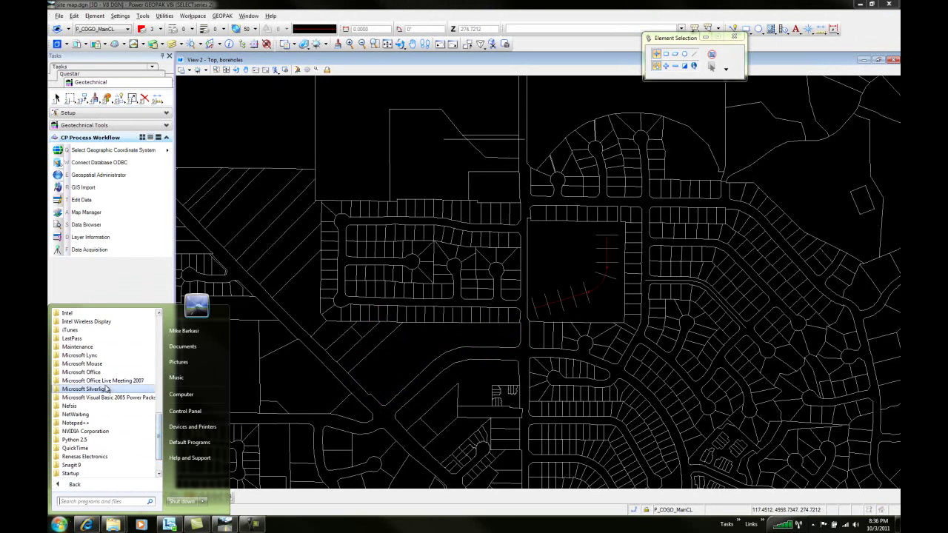
left_click(93, 373)
left_click(92, 381)
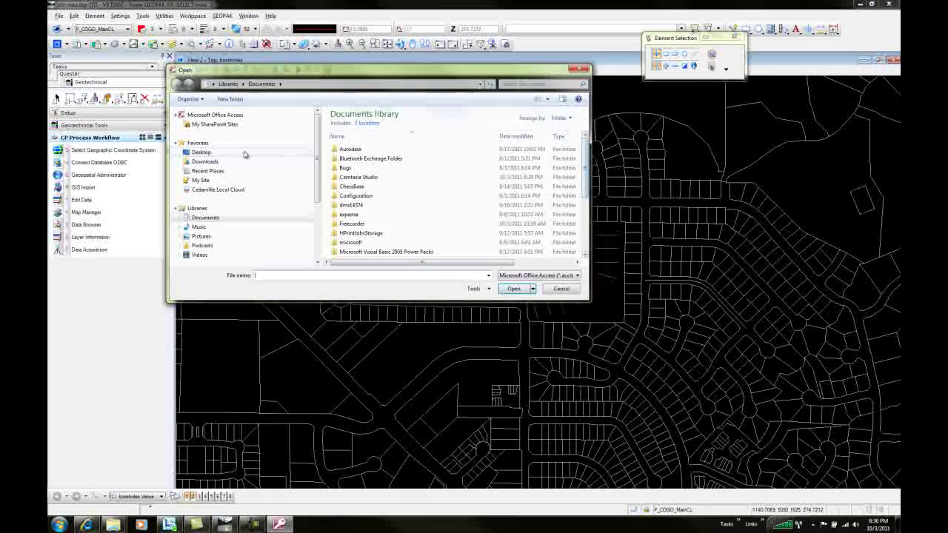
Browse to Desktop > gINT-001.prj with All Files shown and select gINT_Microstation.gpj
left_click(202, 152)
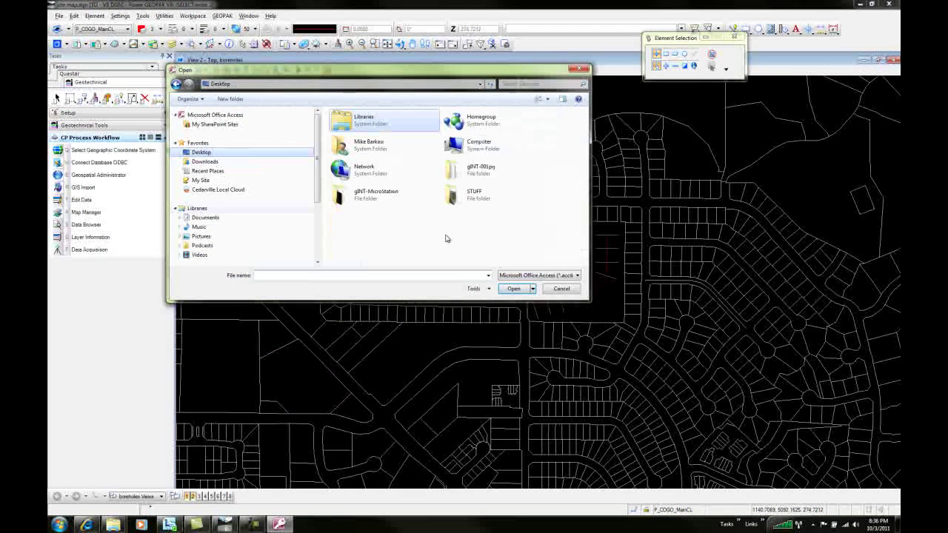
double_click(473, 176)
left_click(517, 275)
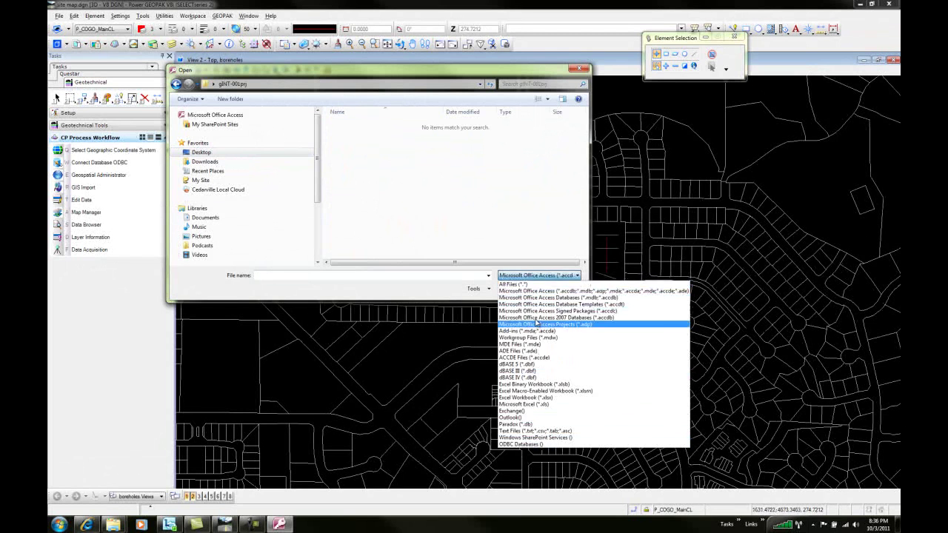
left_click(513, 284)
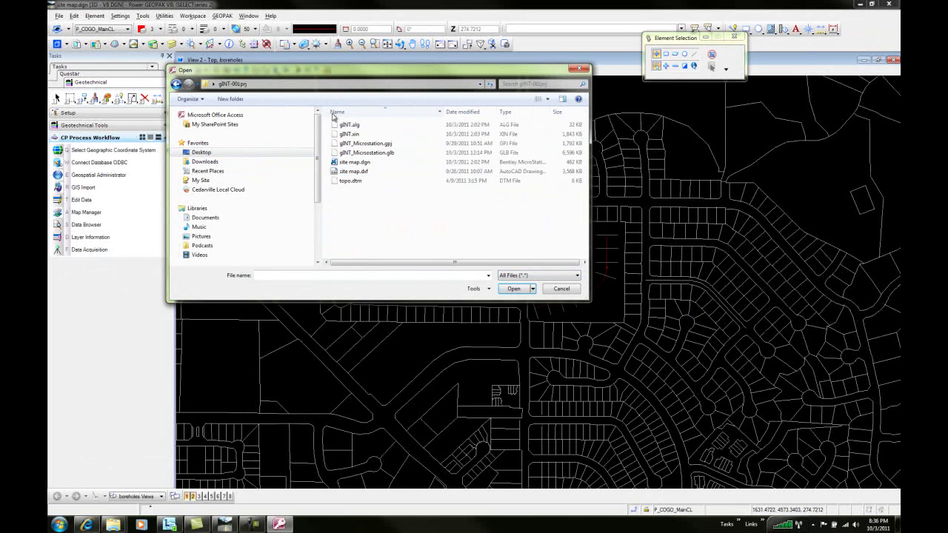
left_click(340, 145)
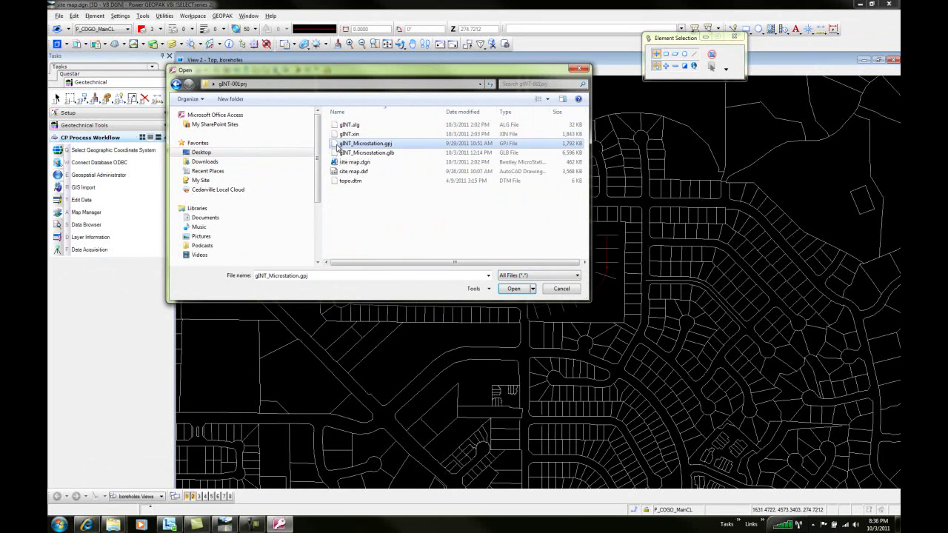
Open gINT_Microstation.gpj, maximize Access, and view the POINT table's 25 borehole records
double_click(374, 147)
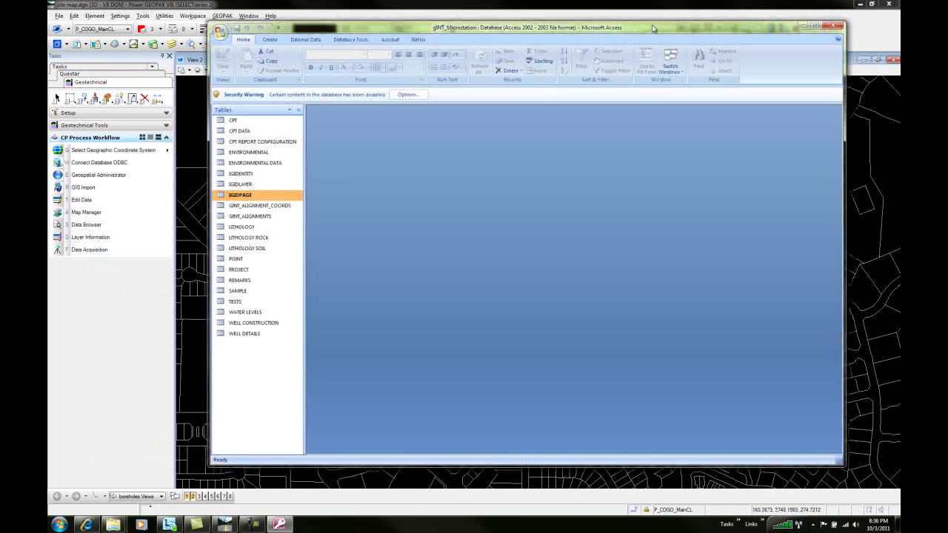
left_click(815, 27)
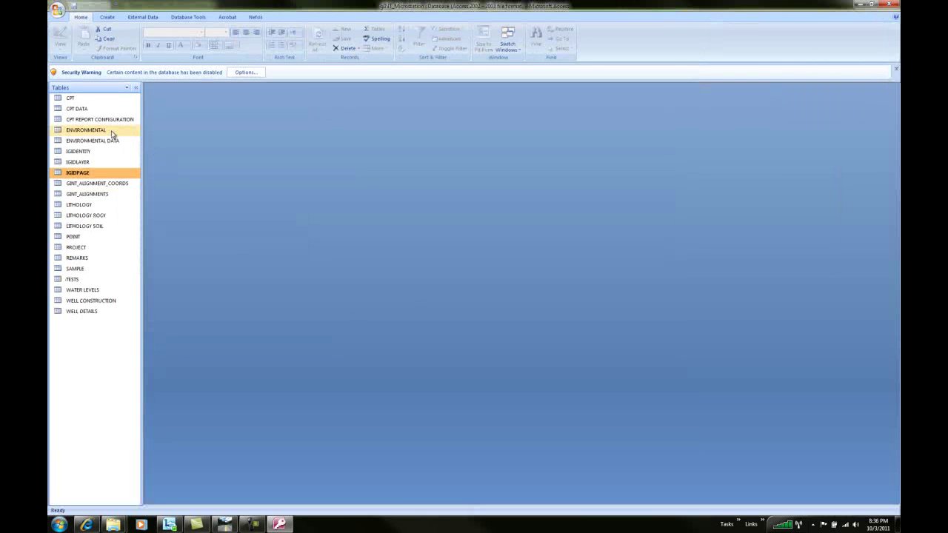
left_click(72, 237)
double_click(72, 237)
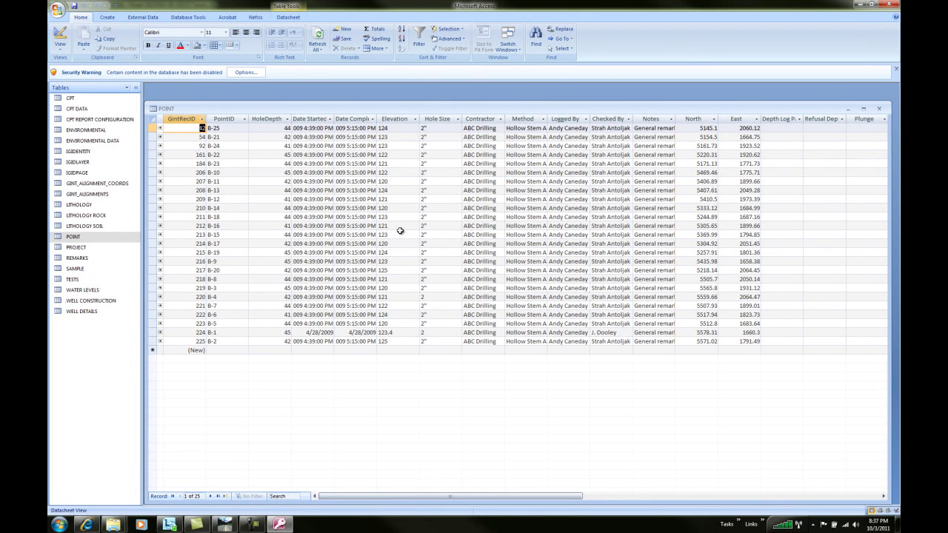
left_click(95, 230)
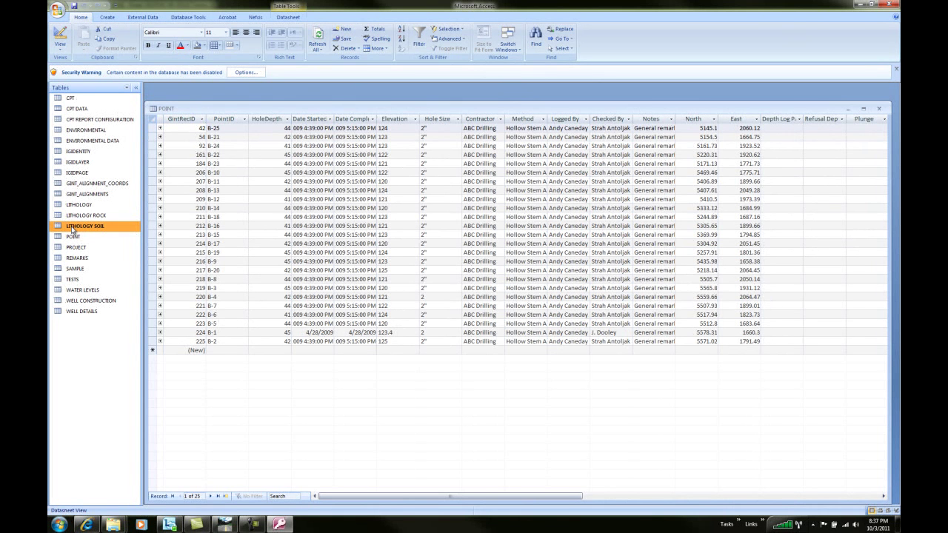
Open the LITHOLOGY SOIL table and browse its 150 soil-layer Depth values
double_click(72, 229)
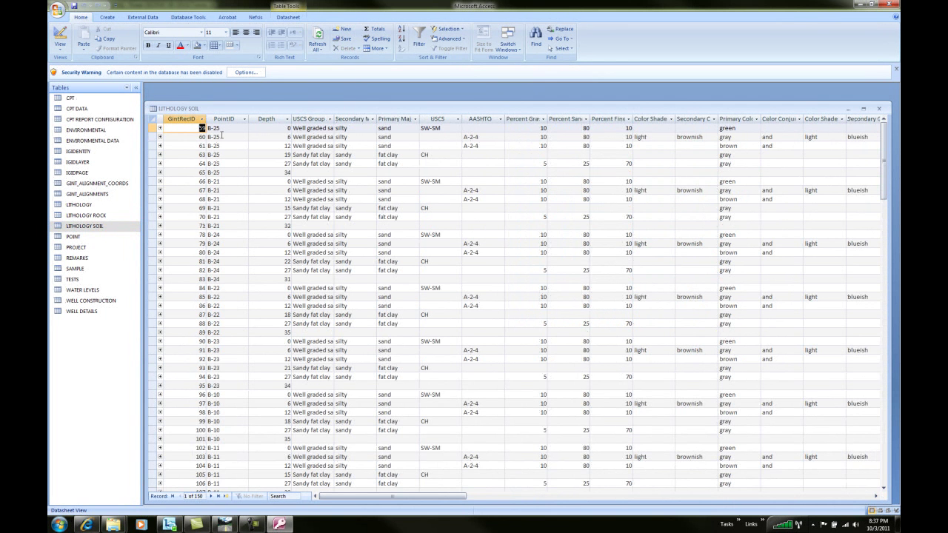
left_click(283, 137)
left_click(286, 147)
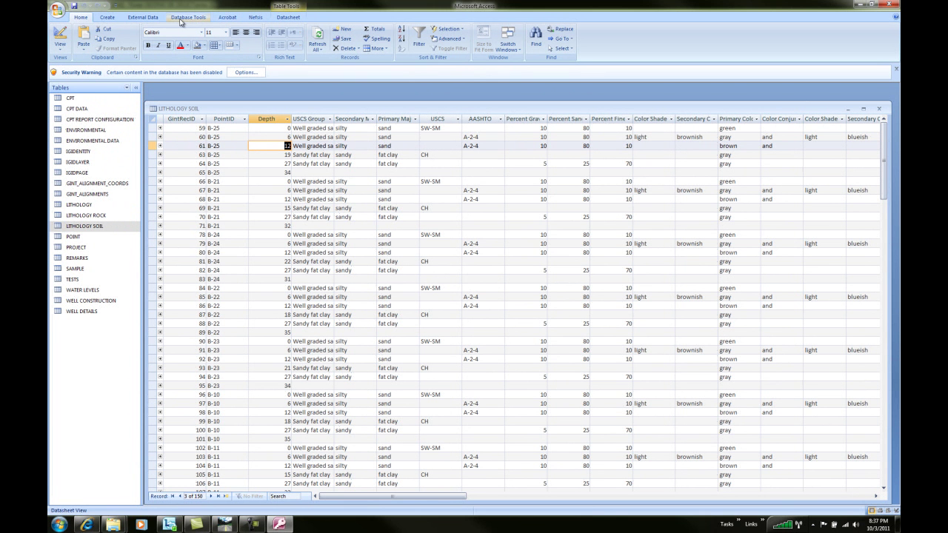
left_click(111, 18)
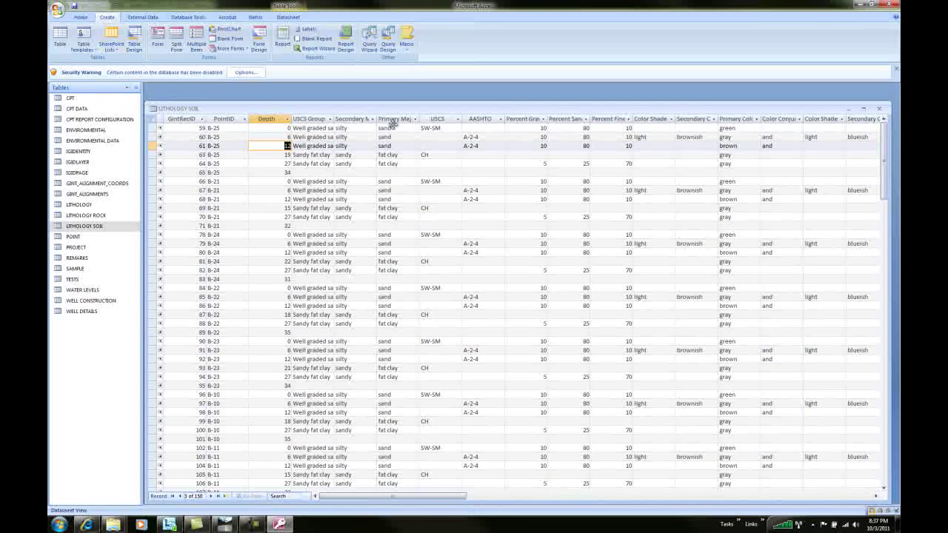
Close both tables and start a Query Design with POINT and LITHOLOGY SOIL added
left_click(880, 109)
left_click(882, 111)
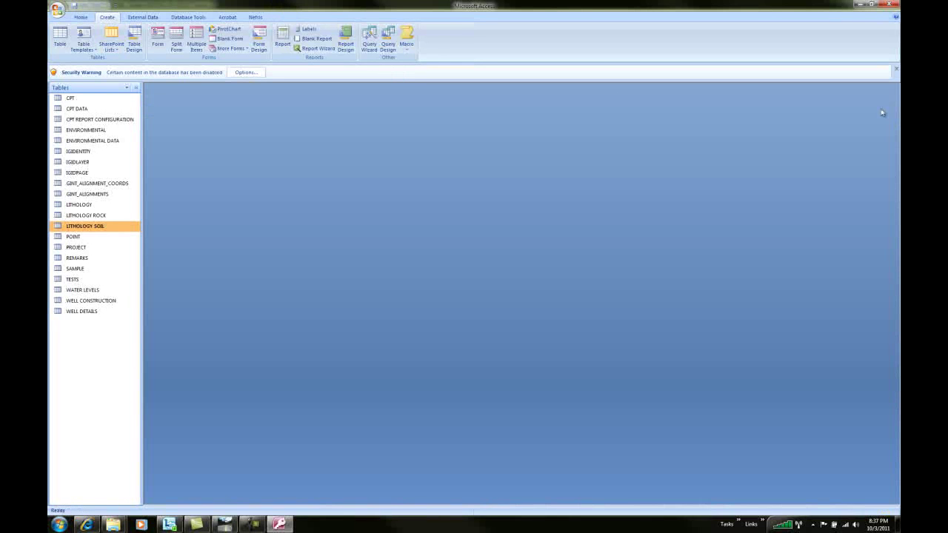
left_click(389, 49)
left_click_drag(461, 381, 289, 66)
left_click(250, 168)
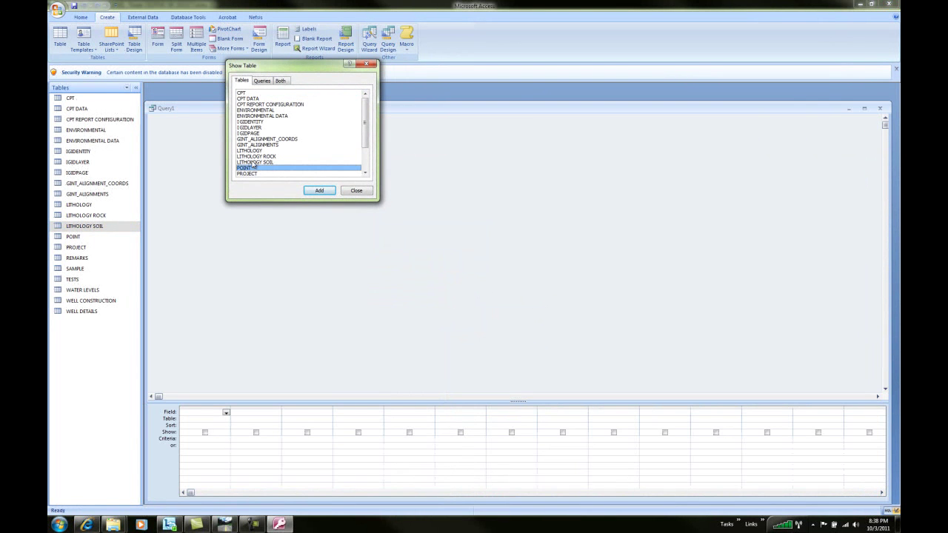
left_click(254, 162, "ctrl")
left_click(319, 191)
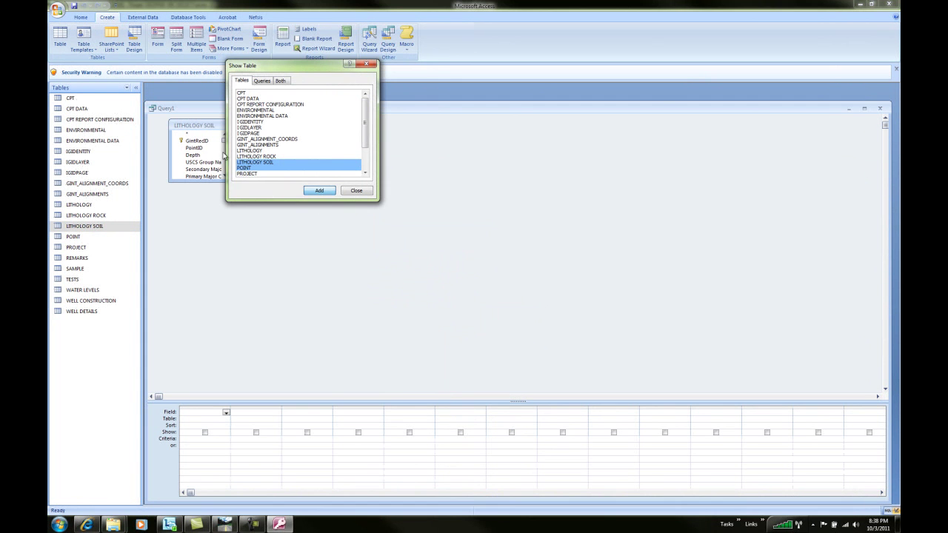
left_click(366, 63)
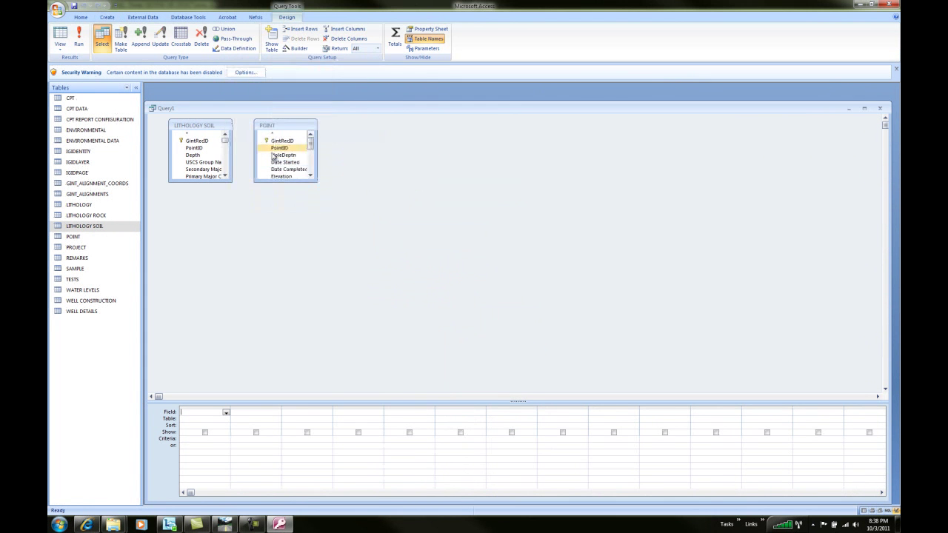
Join POINT to LITHOLOGY SOIL on PointID and bring up the Join Properties
left_click_drag(199, 124, 374, 122)
left_click(285, 149)
left_click_drag(285, 148, 415, 152)
left_click(353, 160)
right_click(351, 160)
left_click(374, 163)
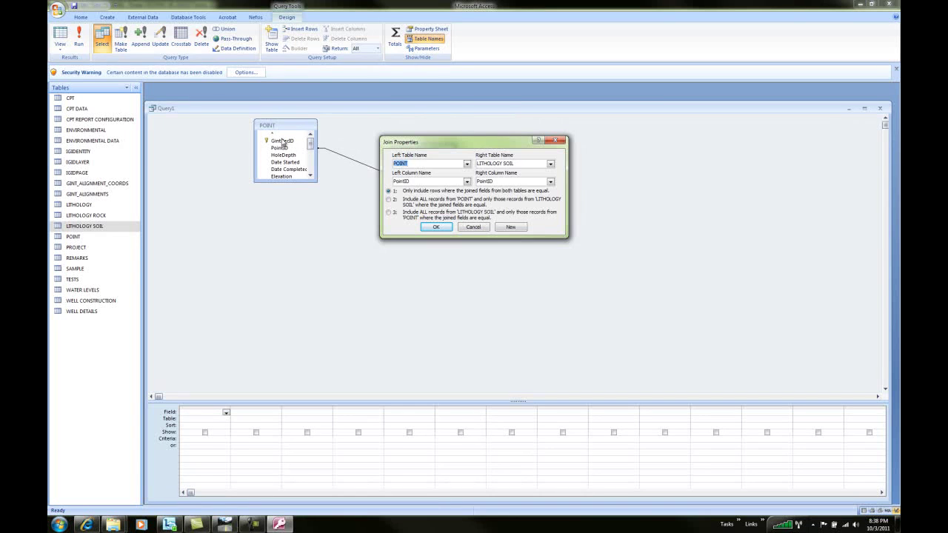
Keep the matching-rows join and add POINT's PointID, Date Started, Elevation, North and East to the grid
left_click(436, 227)
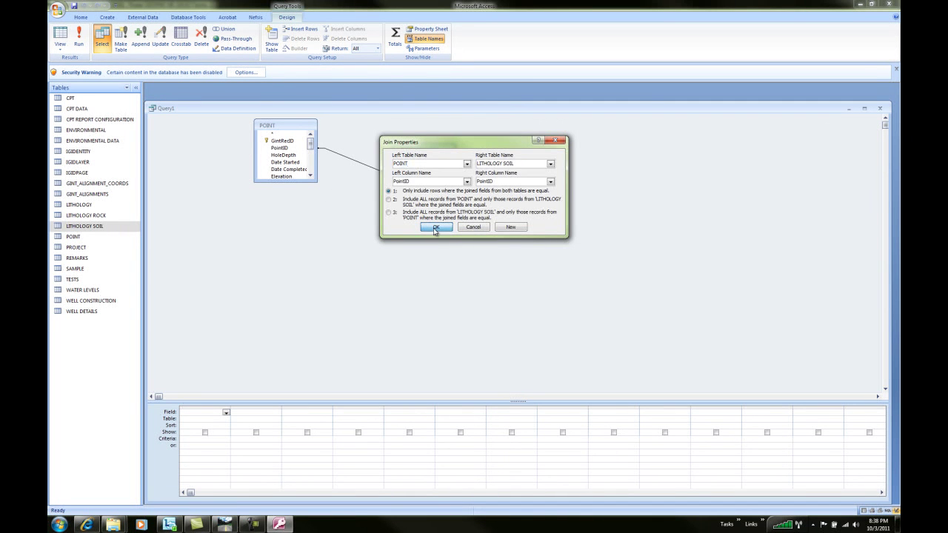
left_click(279, 148)
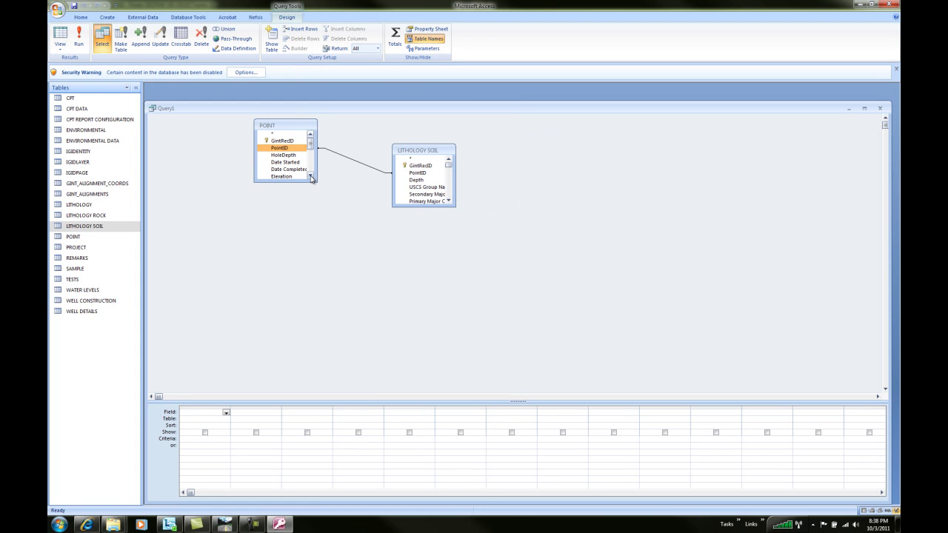
left_click(310, 176)
left_click(310, 177)
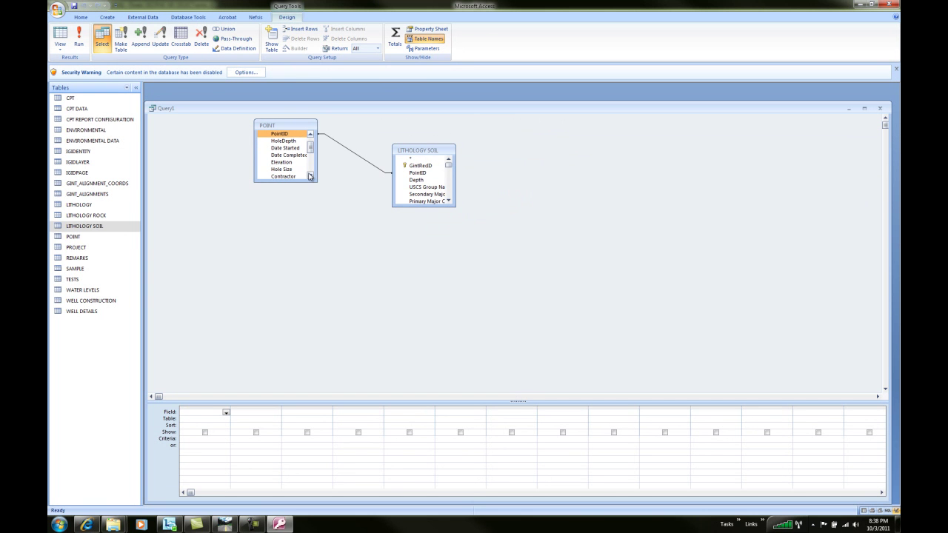
left_click(285, 147, "ctrl")
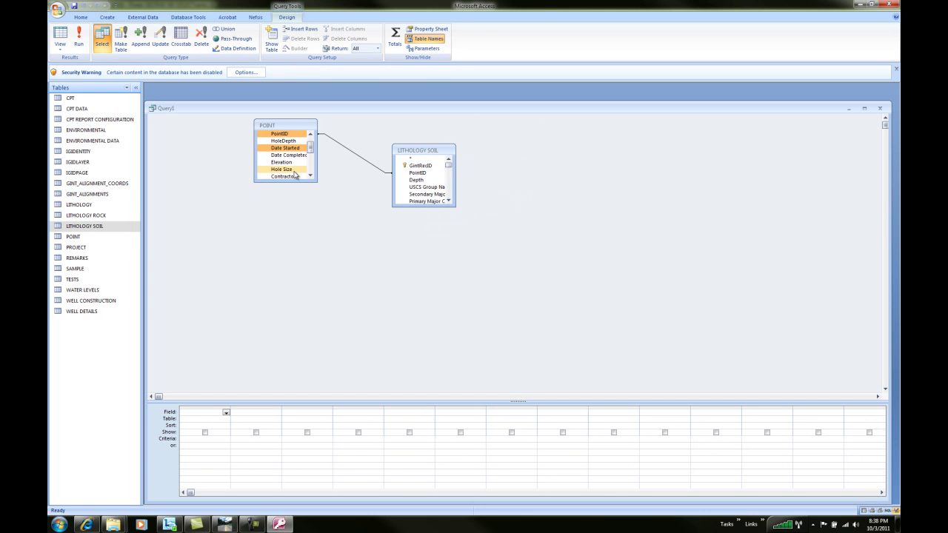
left_click(292, 162, "ctrl")
left_click(310, 176)
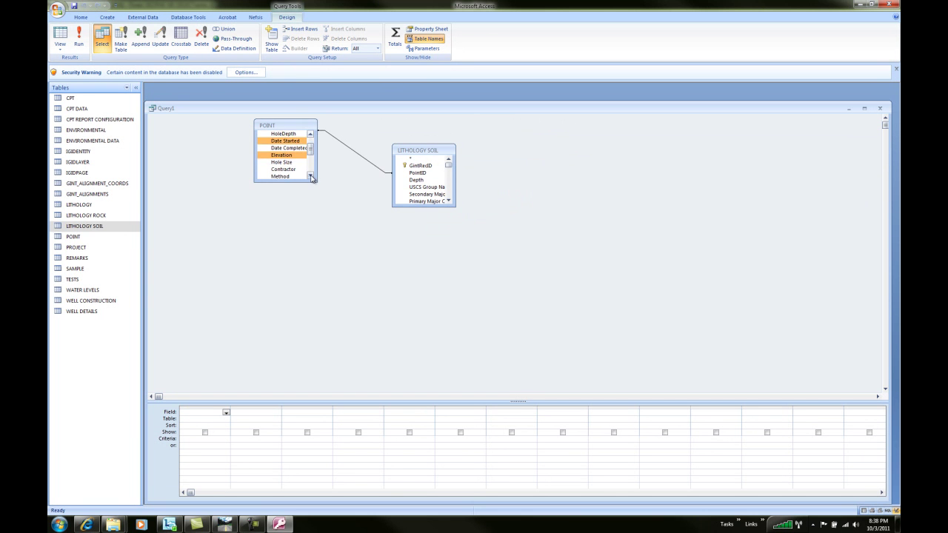
left_click(311, 176)
left_click(310, 176)
left_click(310, 177)
left_click(310, 176)
left_click(310, 176)
left_click(281, 140, "ctrl")
left_click(279, 147, "ctrl")
left_click_drag(281, 148, 225, 421)
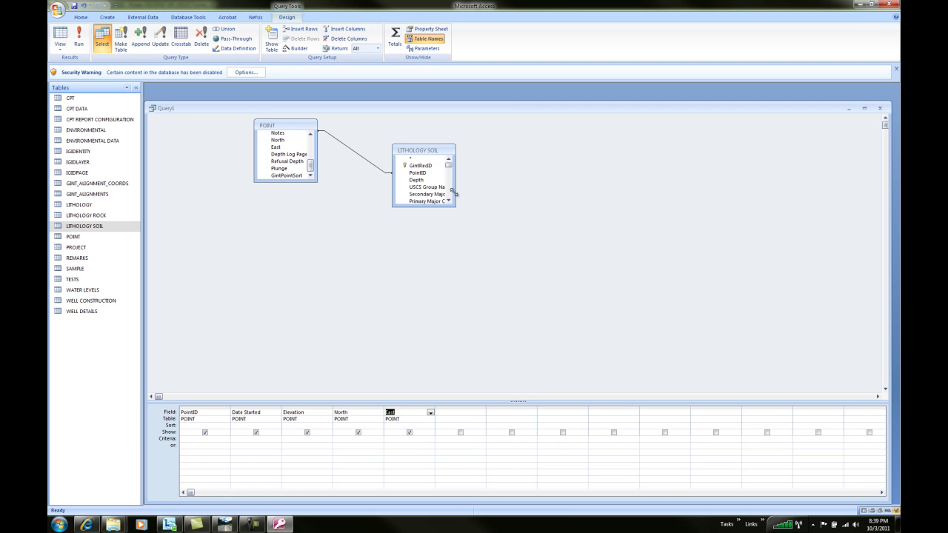
Enlarge the LITHOLOGY SOIL field list and drag all its fields, Depth through Additional Description, into the grid
left_click_drag(455, 194, 641, 328)
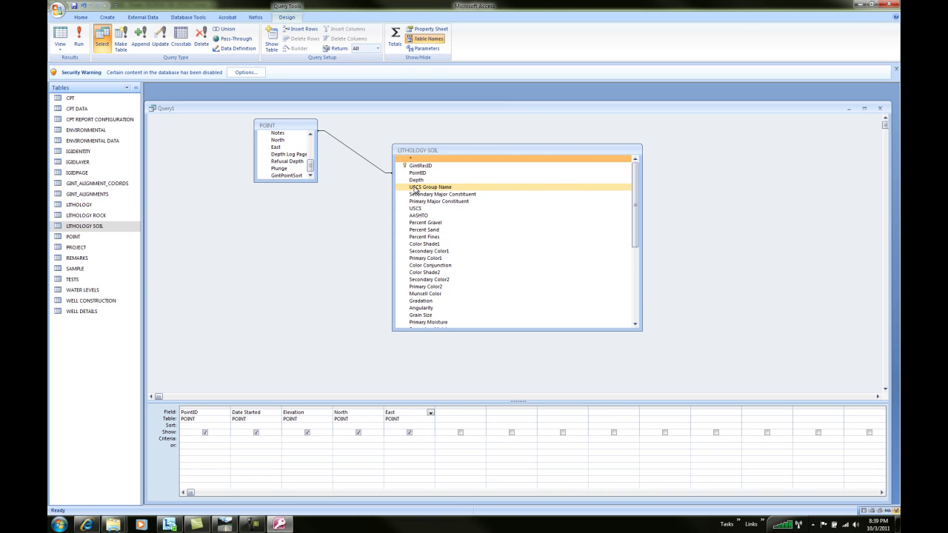
left_click(417, 182)
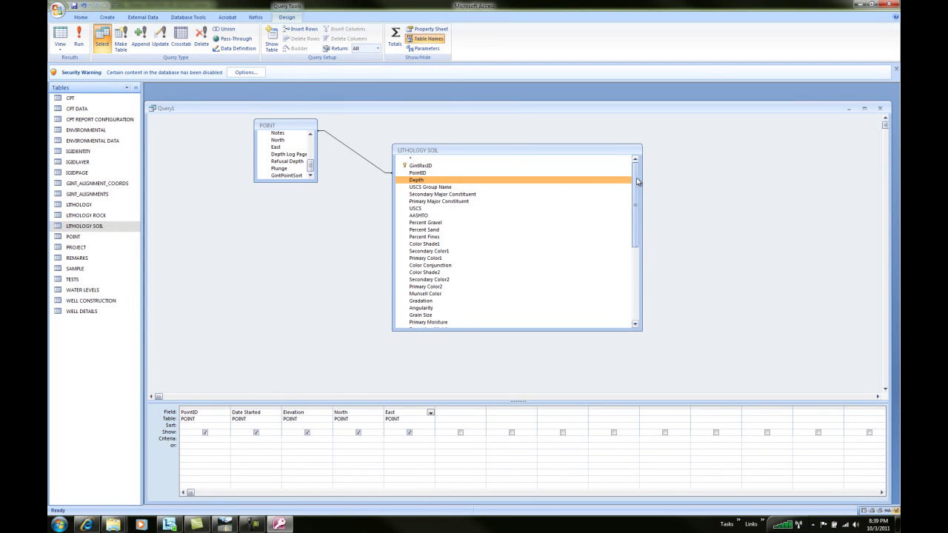
scroll(636, 185, "down", 1)
left_click_drag(636, 185, 635, 260)
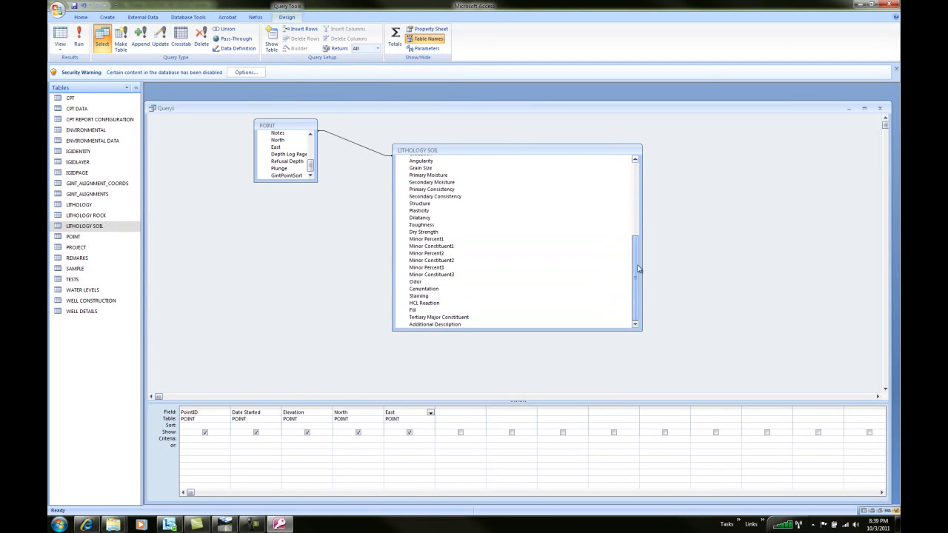
left_click(445, 325)
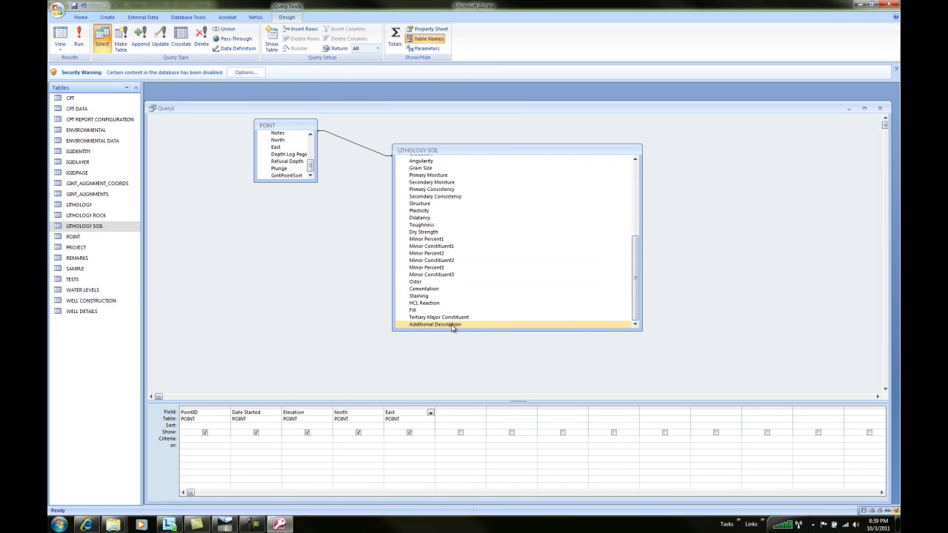
key("shift+Home")
left_click_drag(453, 328, 509, 420)
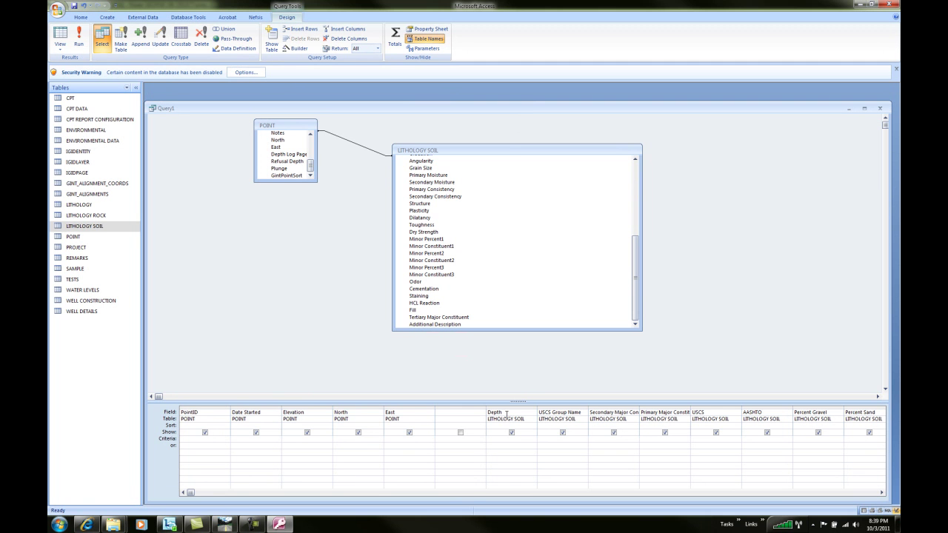
Add a shown calculated column Elevation2: [Elevation]-[Depth] between East and Depth
left_click(470, 412)
right_click(466, 413)
left_click(486, 460)
left_click(460, 431)
Run the query and inspect the Elevation2 column across the 150 joined records
left_click(85, 35)
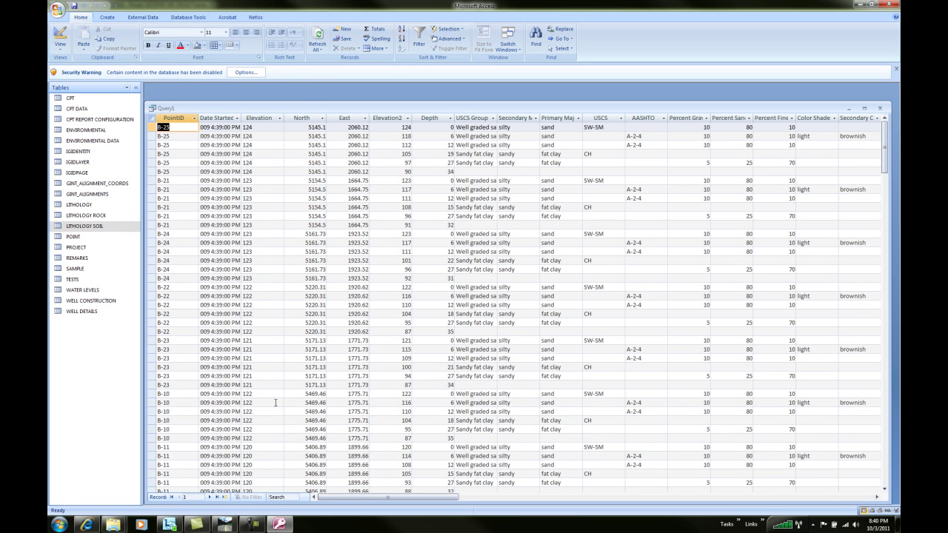
left_click(386, 118)
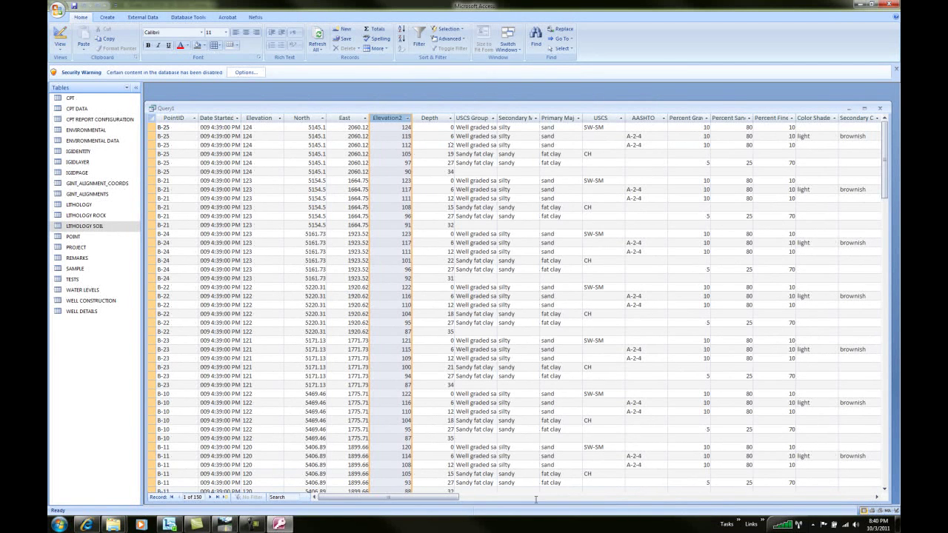
left_click(877, 498)
left_click(877, 497)
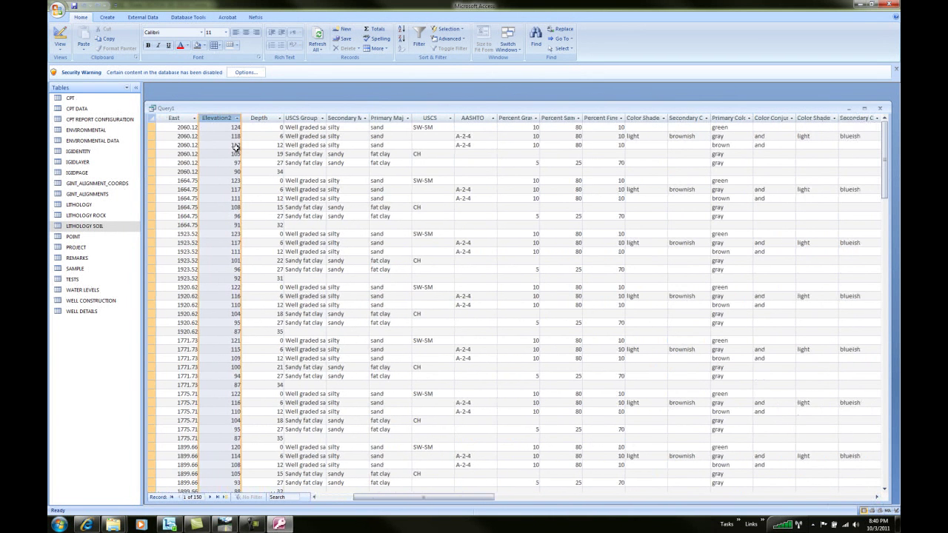
left_click(314, 497)
left_click(315, 497)
left_click(314, 497)
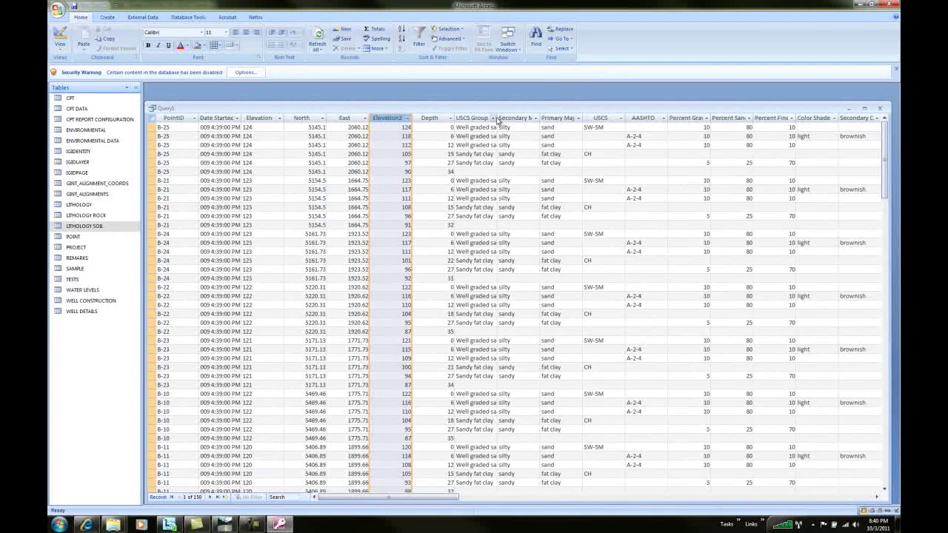
Widen the USCS Group Name column and review the Sandy fat clay records
left_click_drag(497, 118, 598, 118)
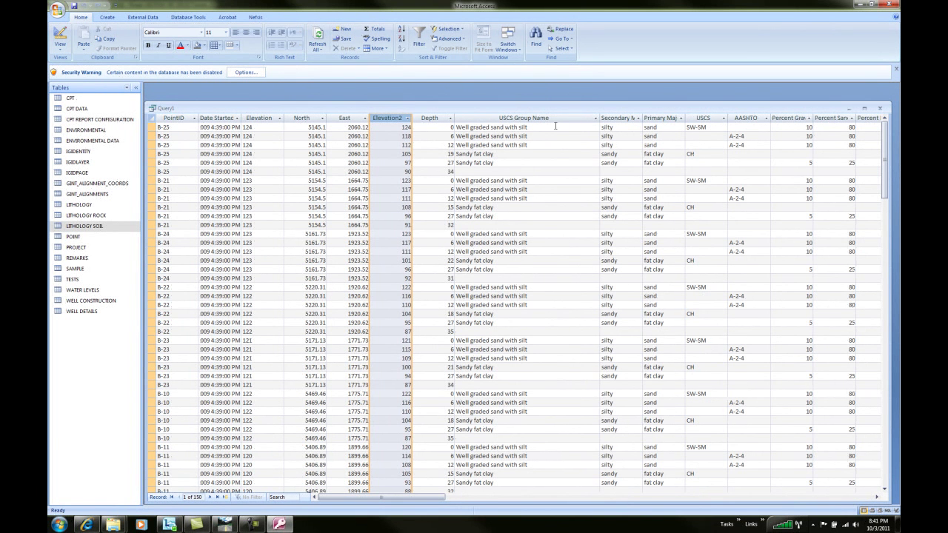
left_click(504, 154)
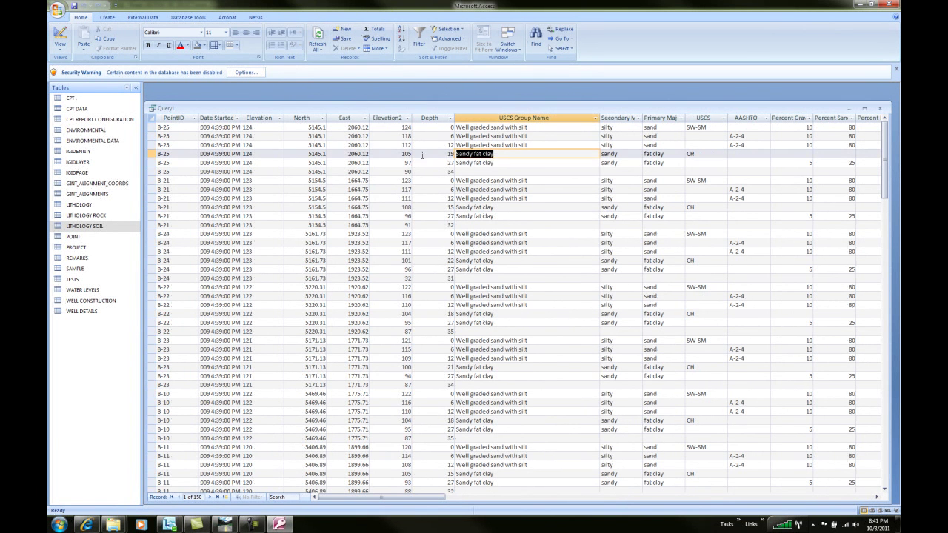
left_click(495, 163)
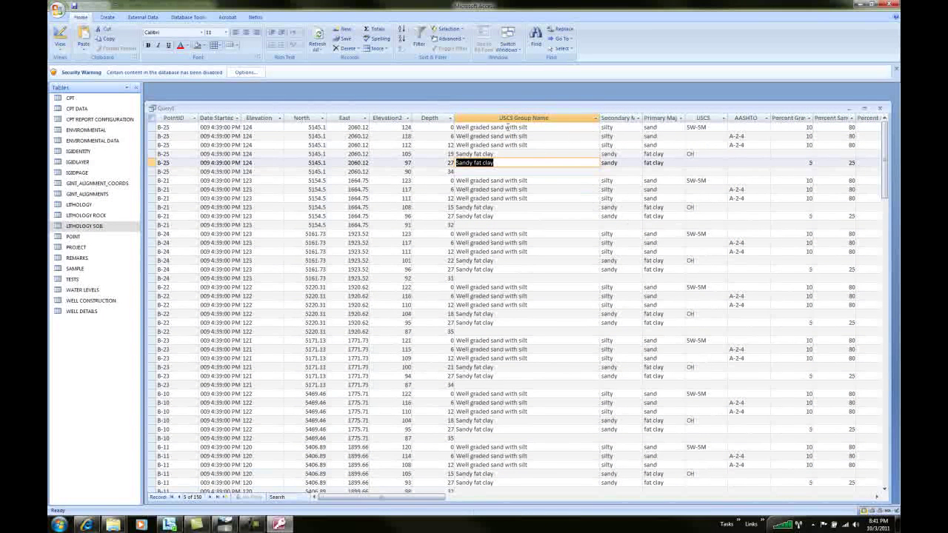
left_click(537, 128)
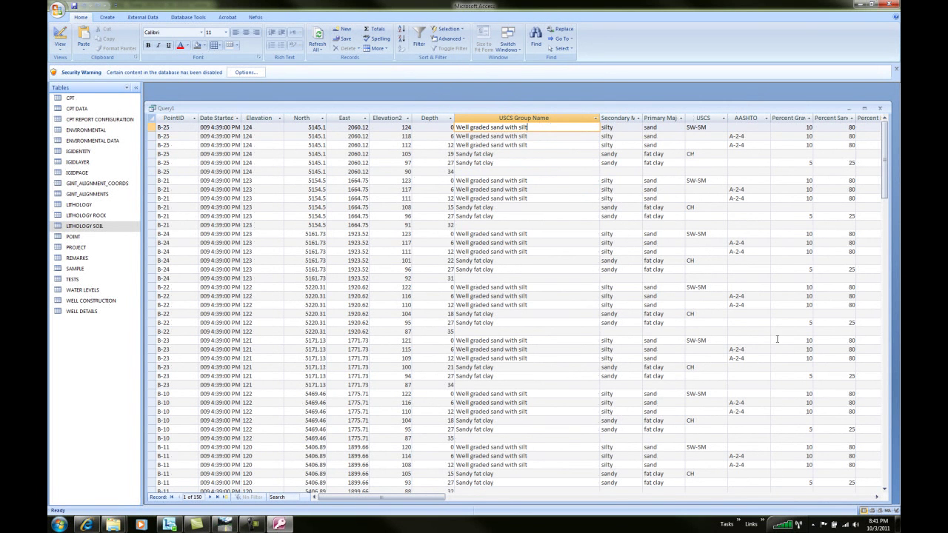
left_click(878, 501)
left_click(878, 502)
left_click(879, 502)
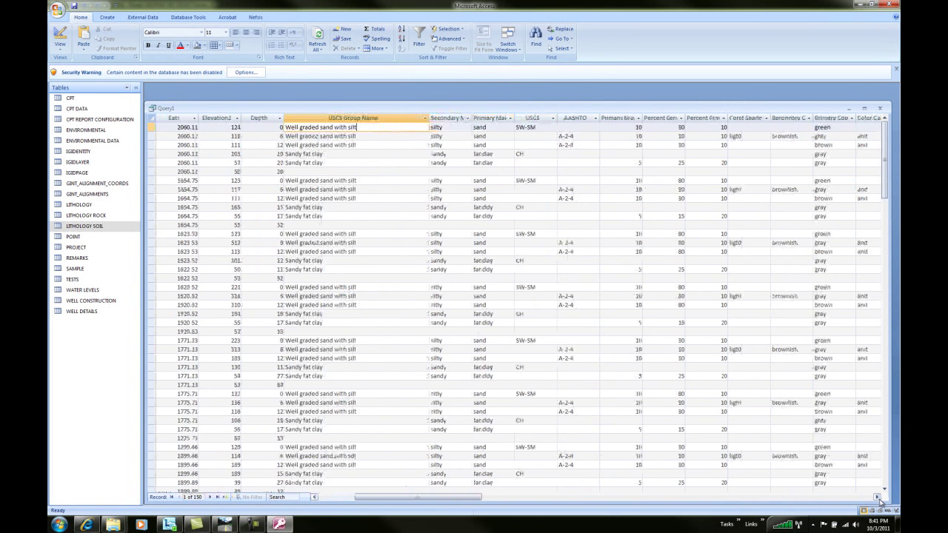
left_click(878, 502)
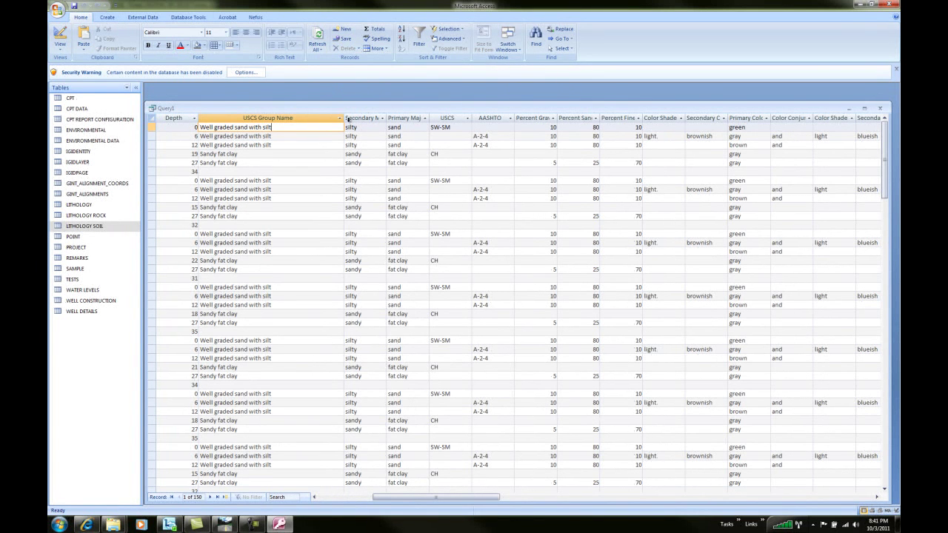
Enter Class:[USCS Group Name]+[USCS]+[Primary Color1] as a new calculated field in Query1's design grid
left_click(64, 46)
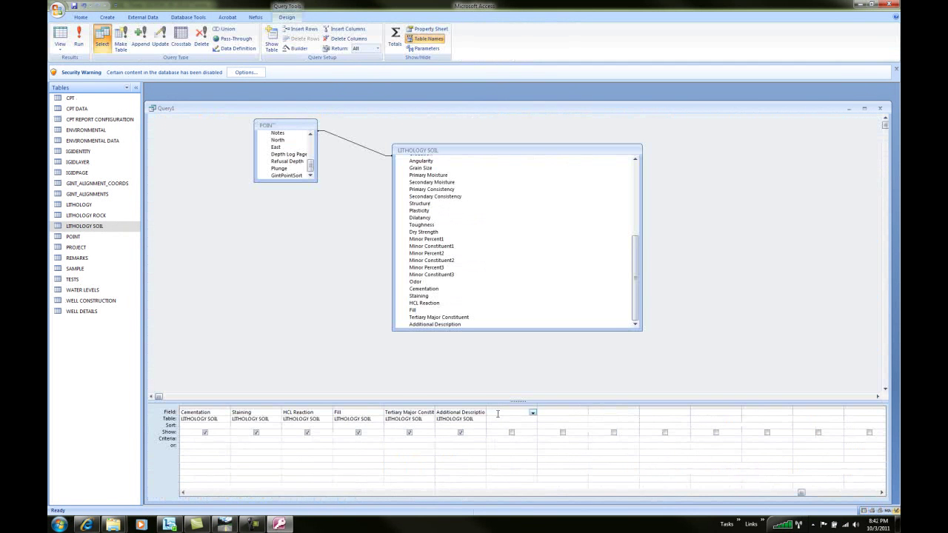
left_click(498, 413)
type("Class:")
left_click(533, 413)
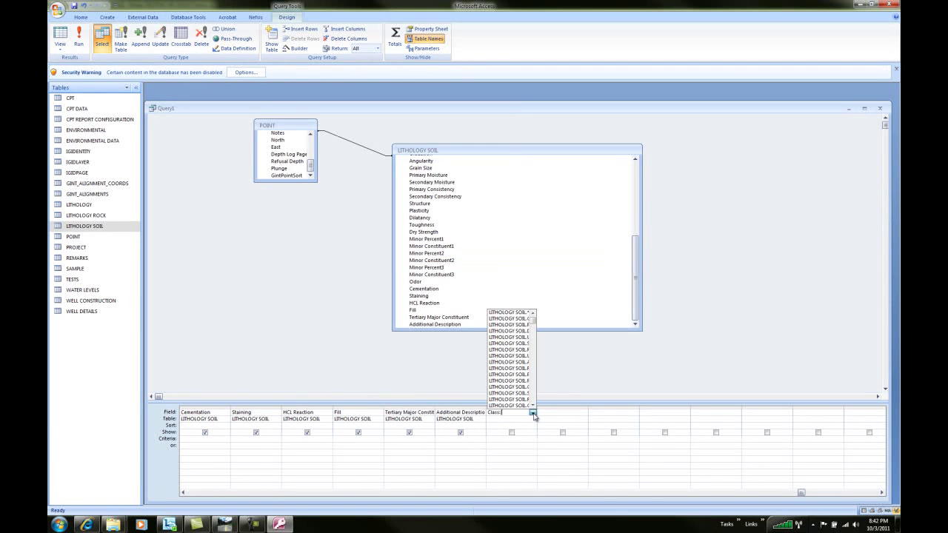
left_click(510, 312)
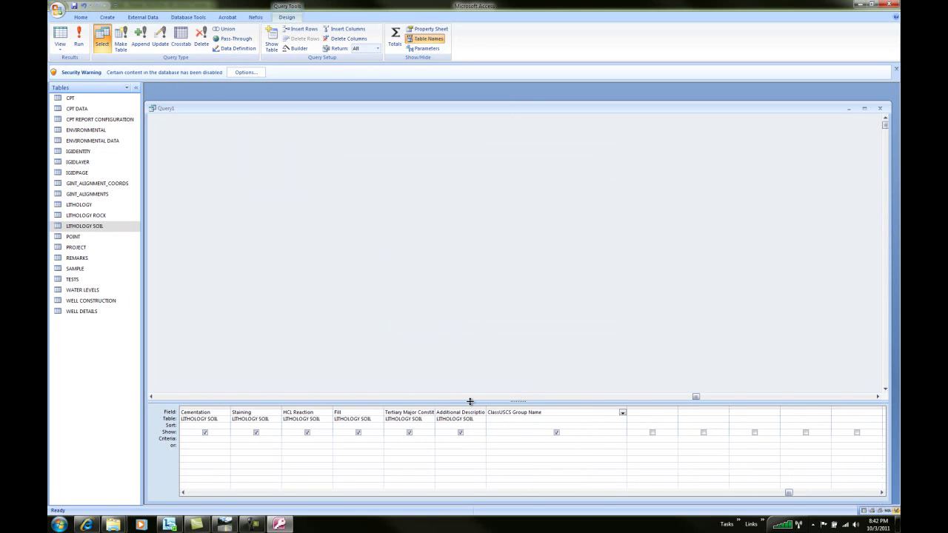
type(":[")
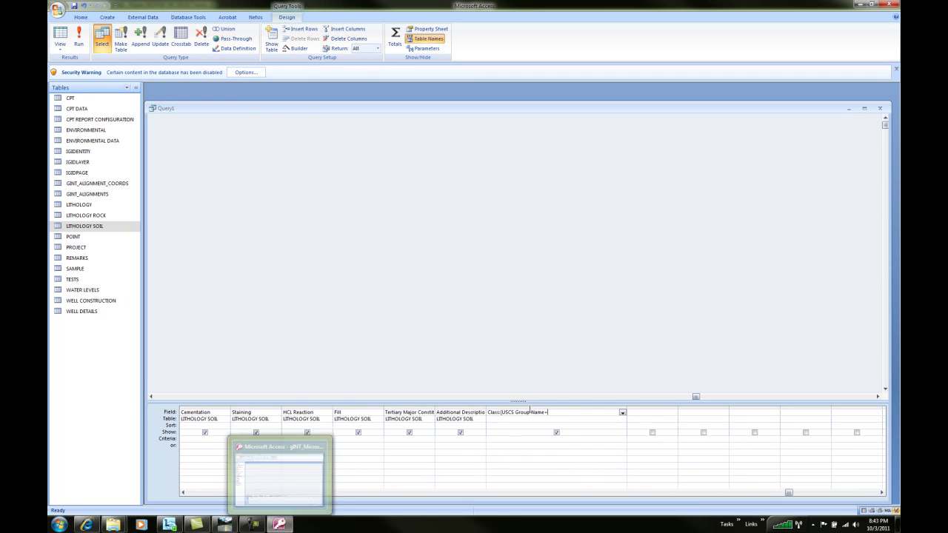
left_click(623, 414)
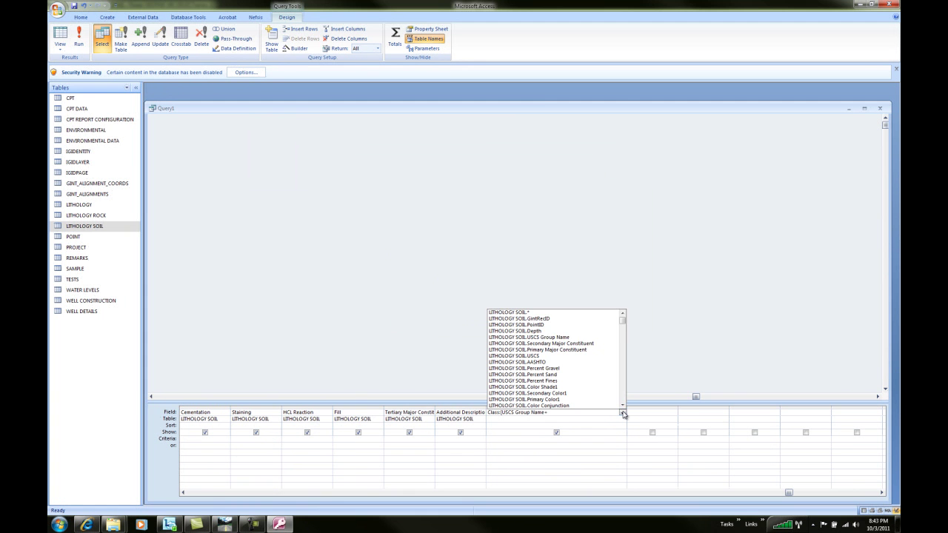
left_click_drag(625, 325, 626, 326)
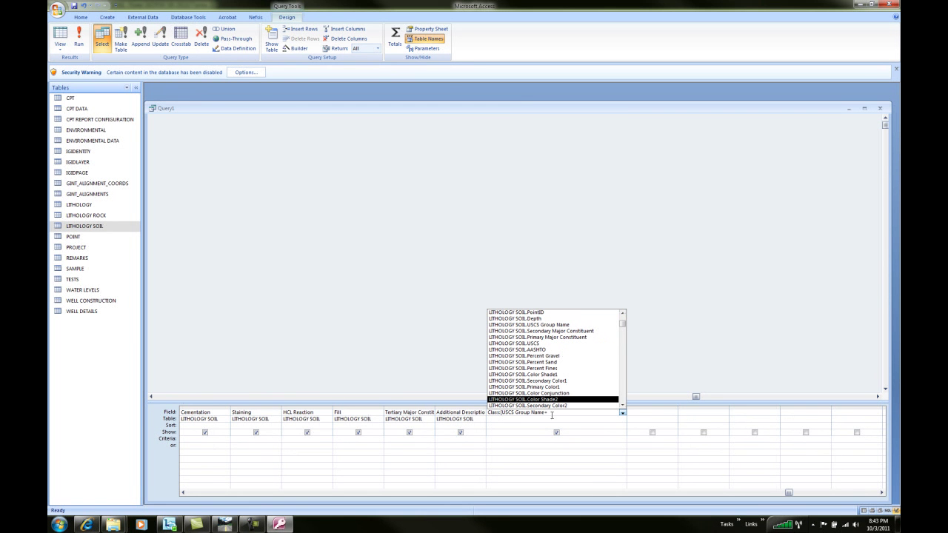
scroll(552, 415, "up", 1)
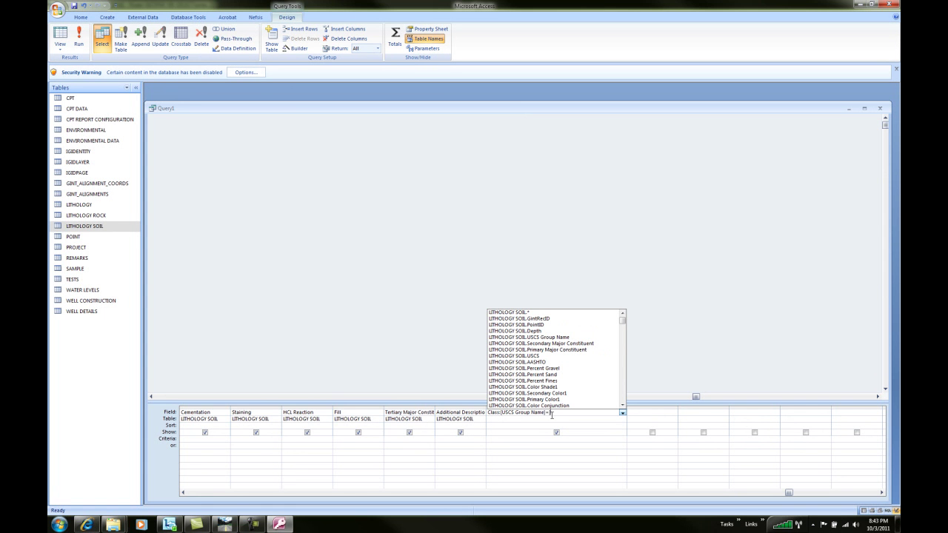
type("[MSCS]+[P")
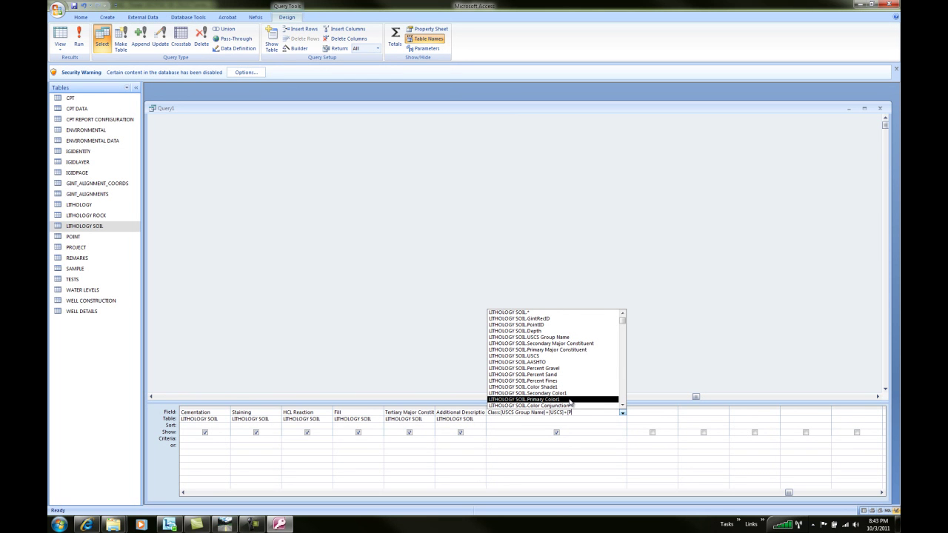
type("rimary Color1")
left_click(668, 362)
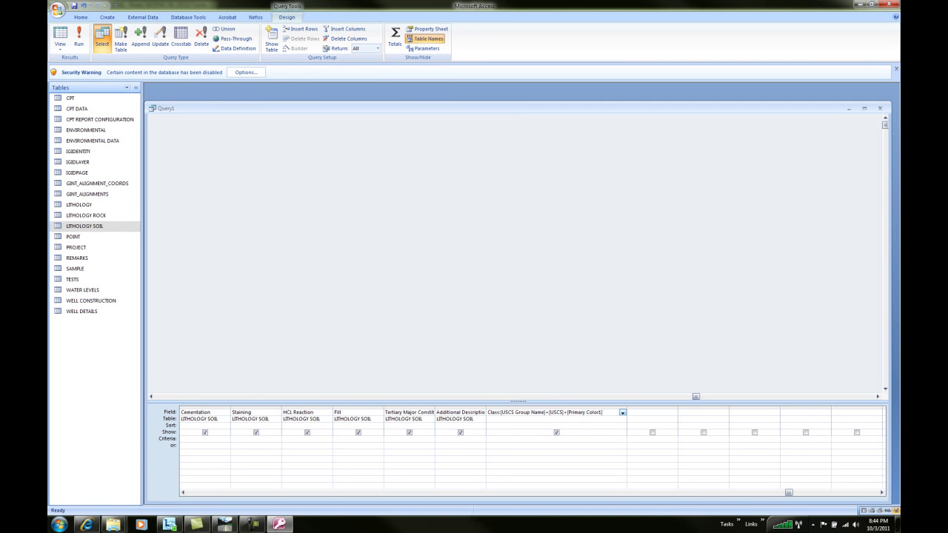
Run the query to check the combined Class values, then save it as Query1
left_click(78, 37)
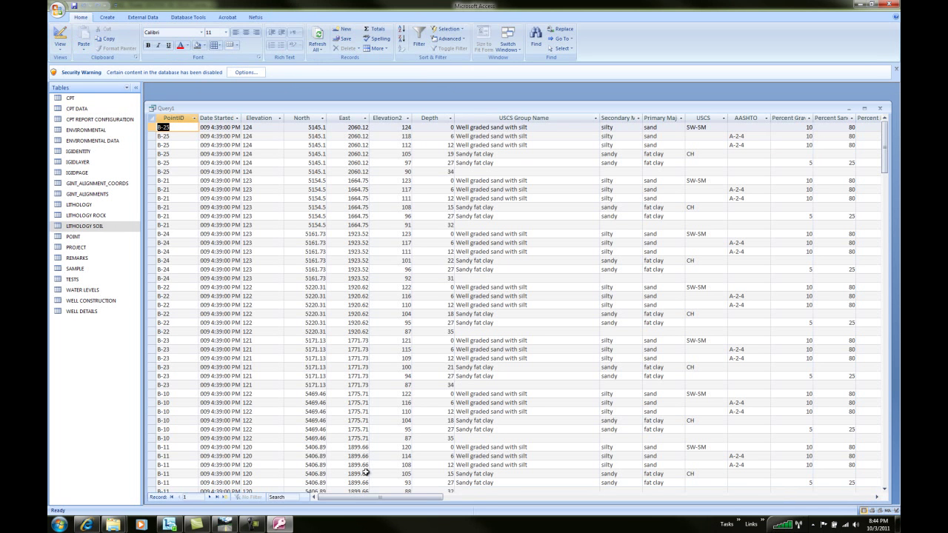
left_click_drag(406, 498, 827, 485)
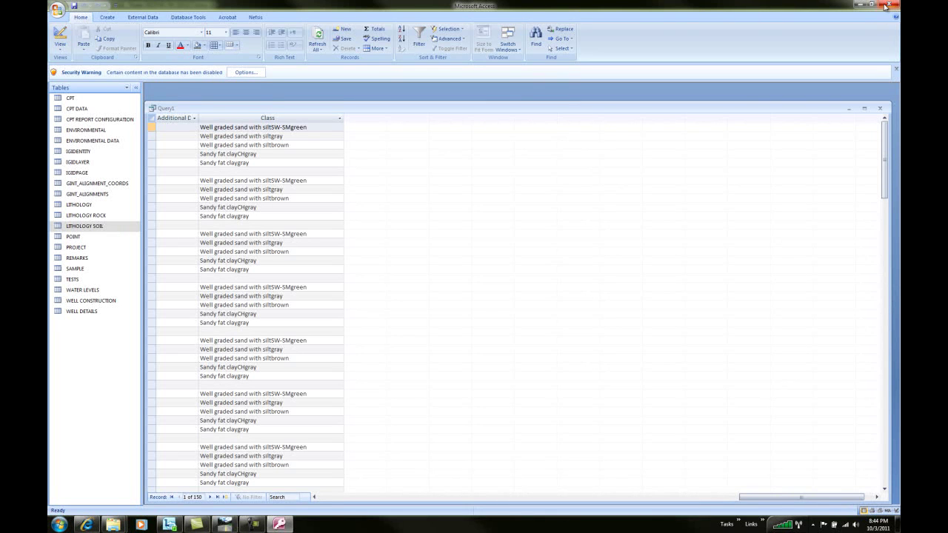
left_click(74, 6)
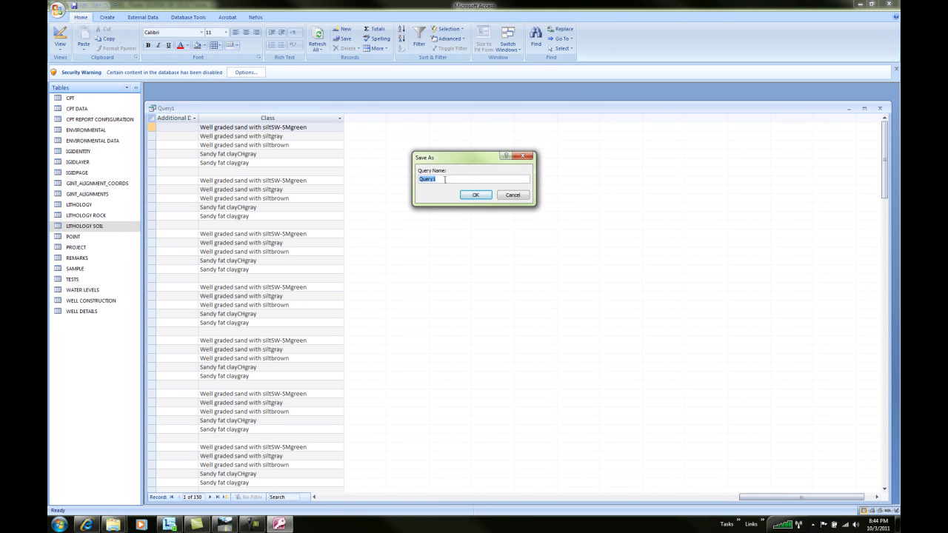
left_click(477, 196)
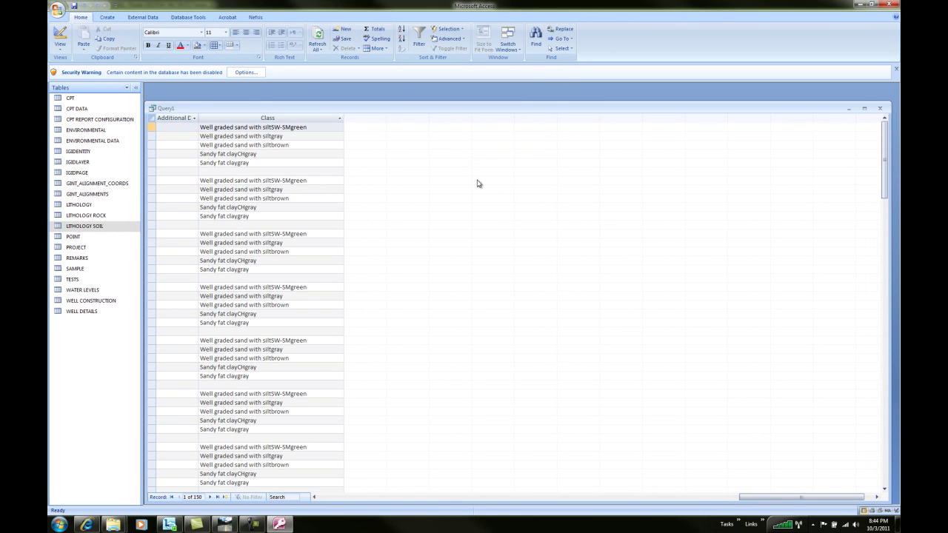
Change the OGRVRTLayer name from POINT to BoreHoles in gint_Microstation.vrt and select the gint_Microstation data source name
mouse_move(113, 523)
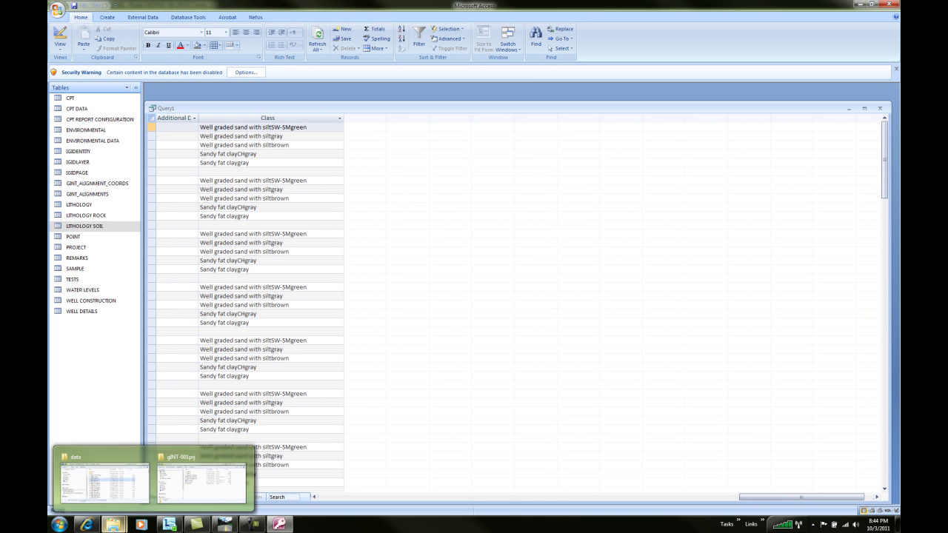
mouse_move(100, 488)
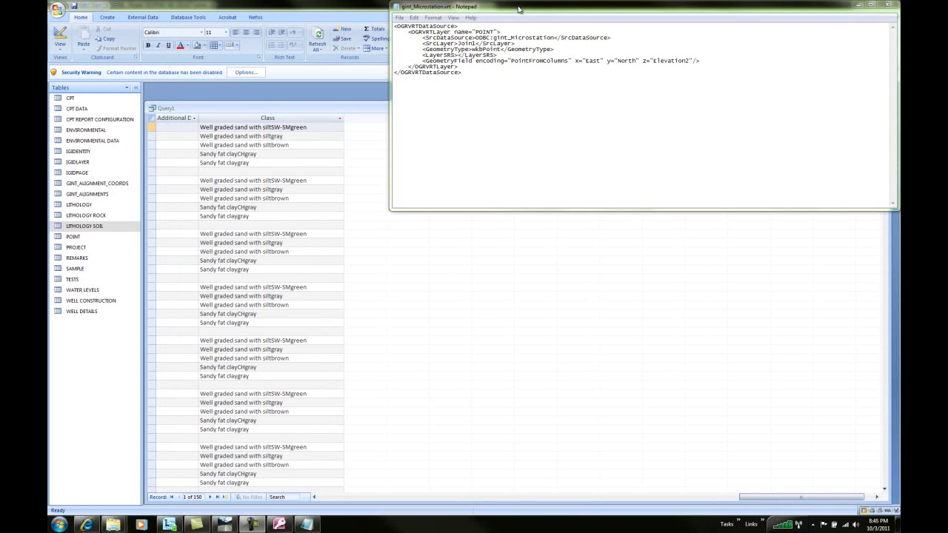
left_click_drag(519, 10, 285, 126)
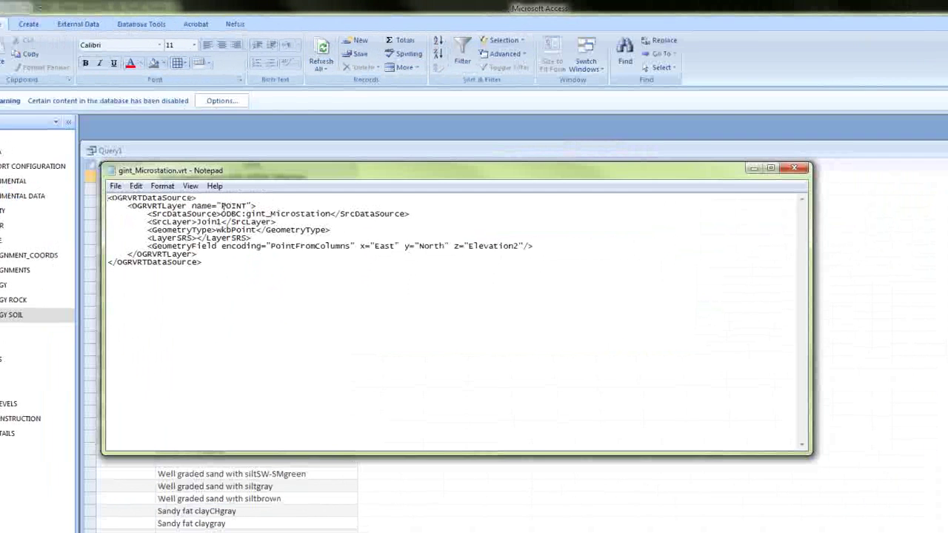
left_click_drag(222, 206, 247, 206)
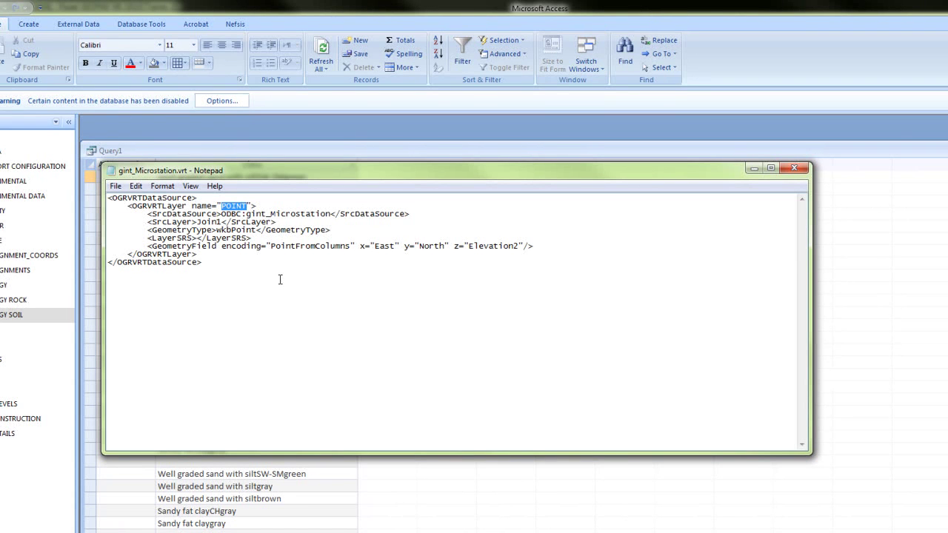
type("BoreHoles")
left_click(222, 214)
left_click_drag(246, 214, 331, 214)
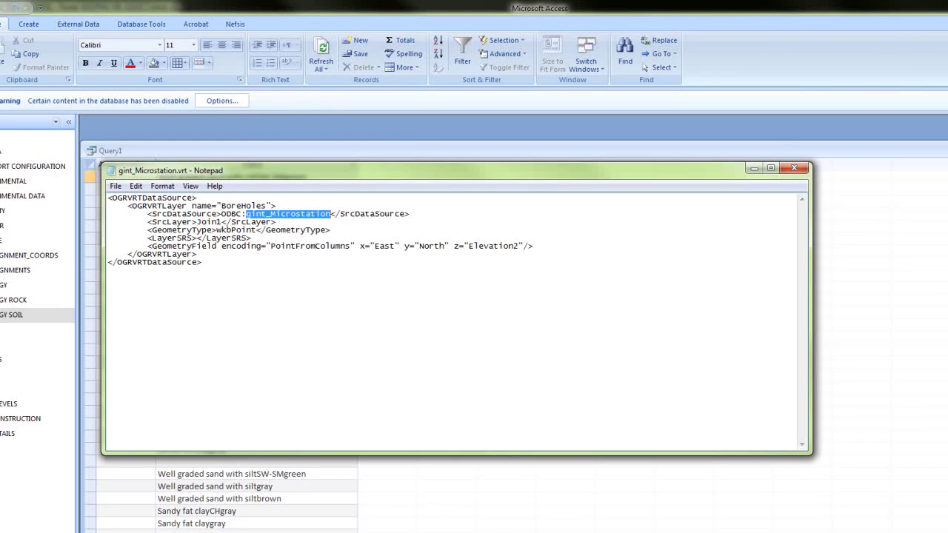
key("alt+Tab")
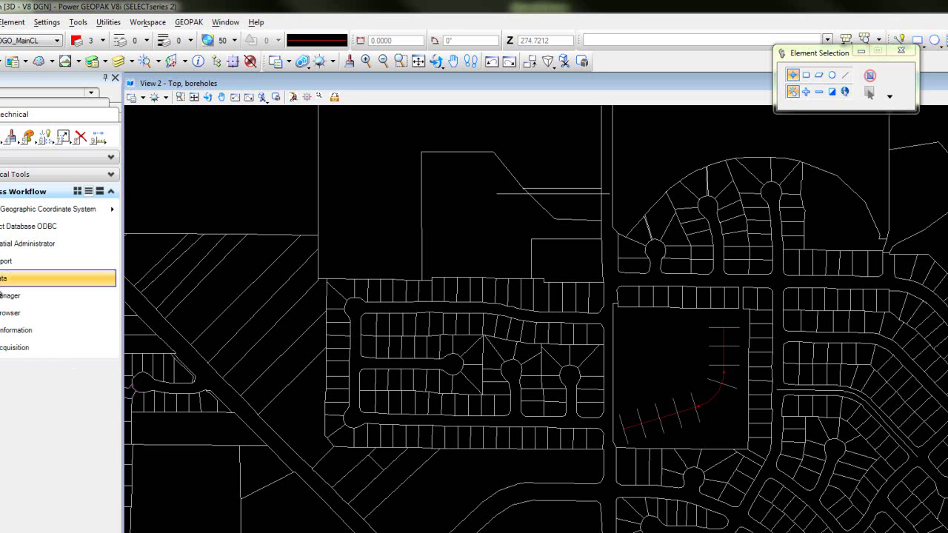
Review the user ODBC data sources, which include gint_MicroStation, then close the administrator
left_click(5, 232)
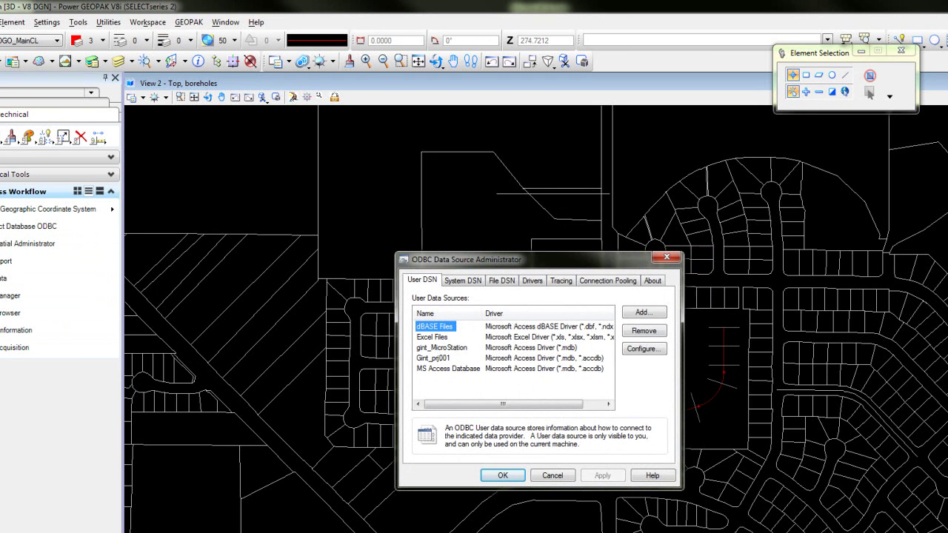
left_click(667, 257)
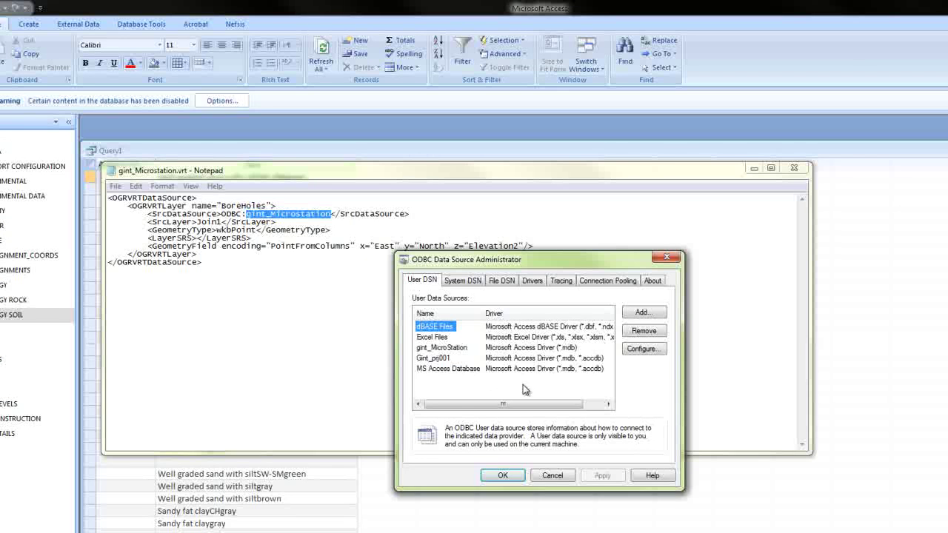
left_click(665, 258)
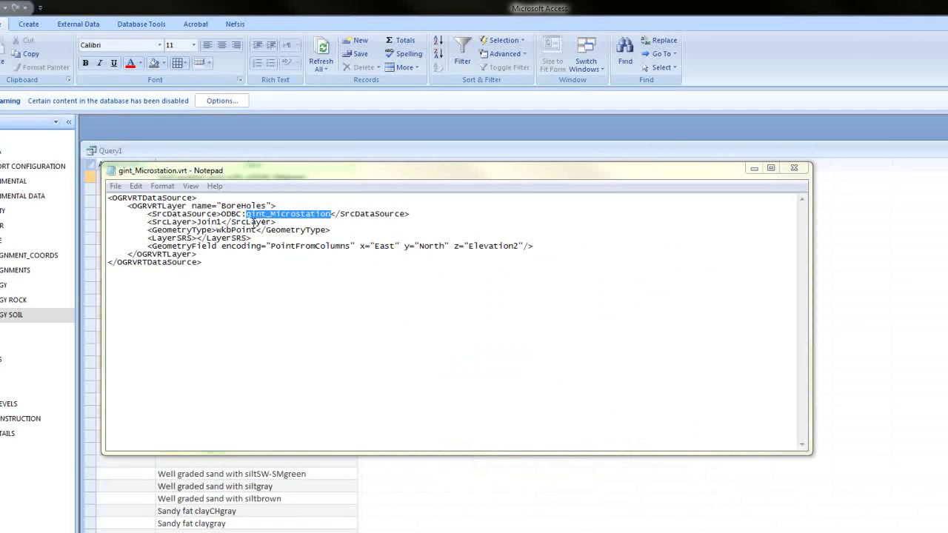
Point the vrt's data source to gint_Prj001 and change its source layer from Join1 to Query1
left_click_drag(271, 214, 331, 215)
type("Prj")
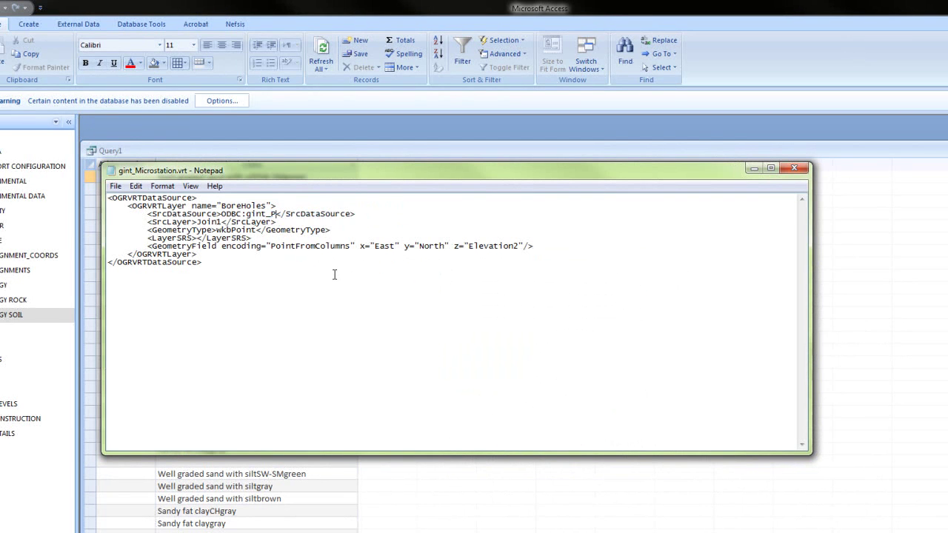
type("001")
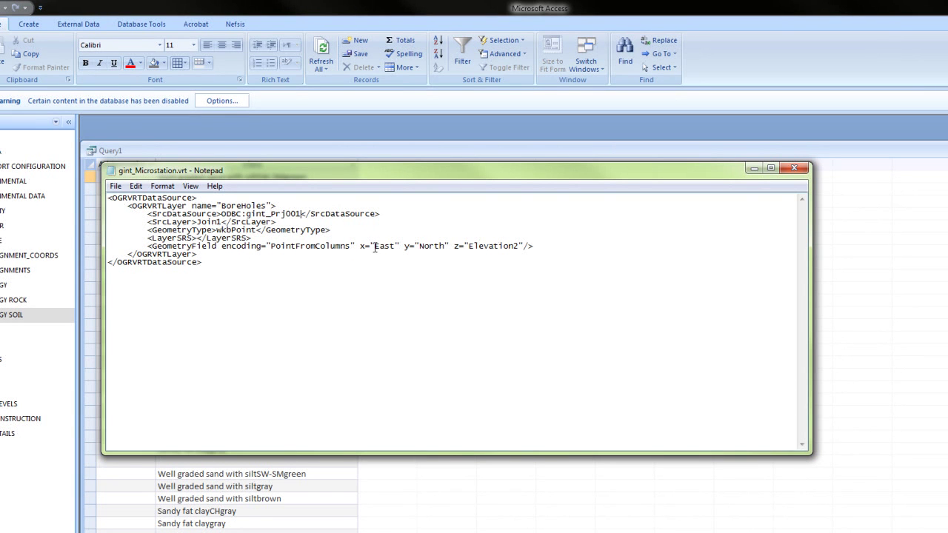
left_click_drag(374, 247, 397, 249)
left_click_drag(519, 246, 469, 248)
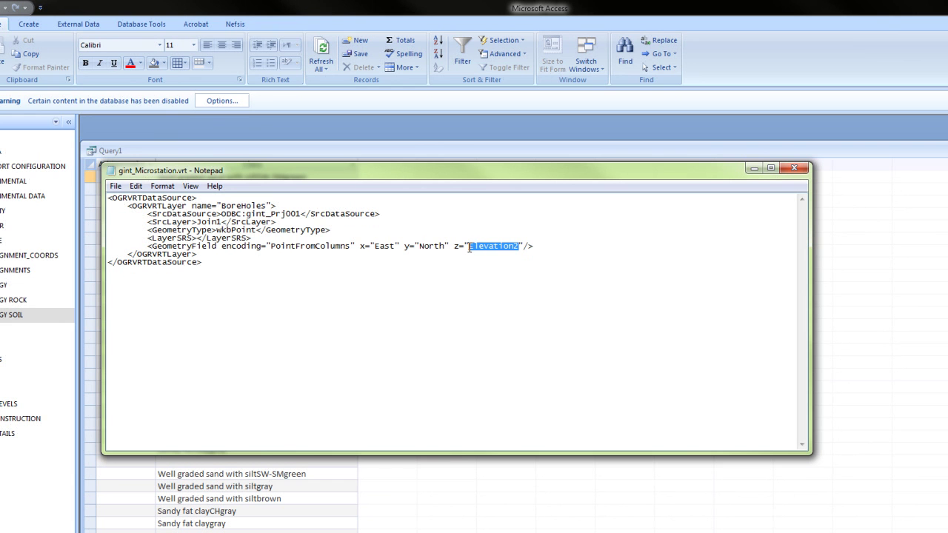
left_click(198, 222)
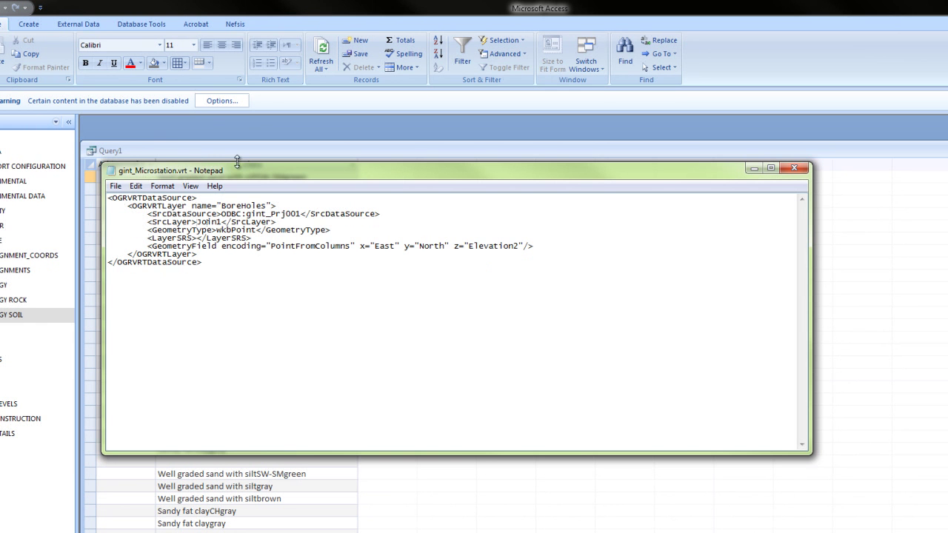
left_click_drag(221, 222, 207, 222)
type("Query")
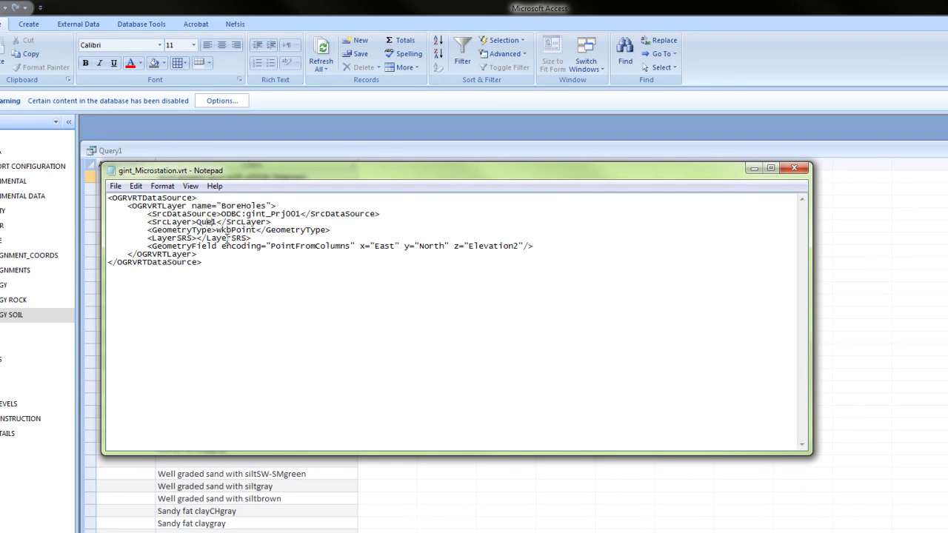
type("1")
key("BackSpace")
Save gint_Microstation.vrt to Desktop\gINT-001prj as All Files (*.*) and close Notepad
left_click(114, 186)
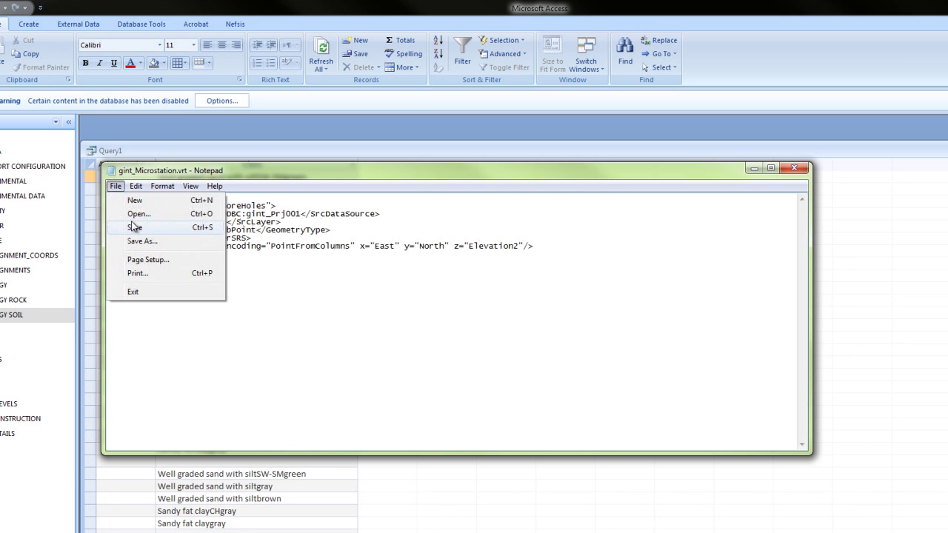
left_click(138, 243)
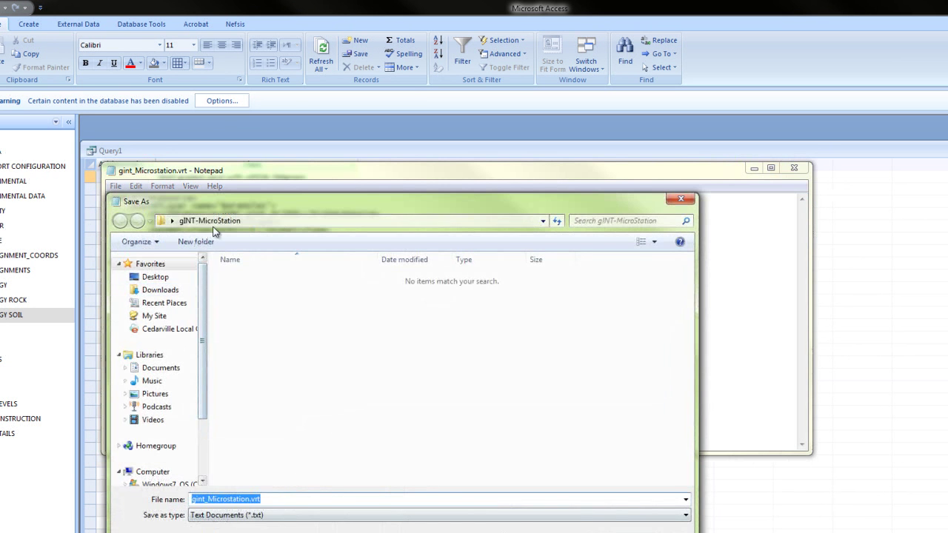
left_click(146, 280)
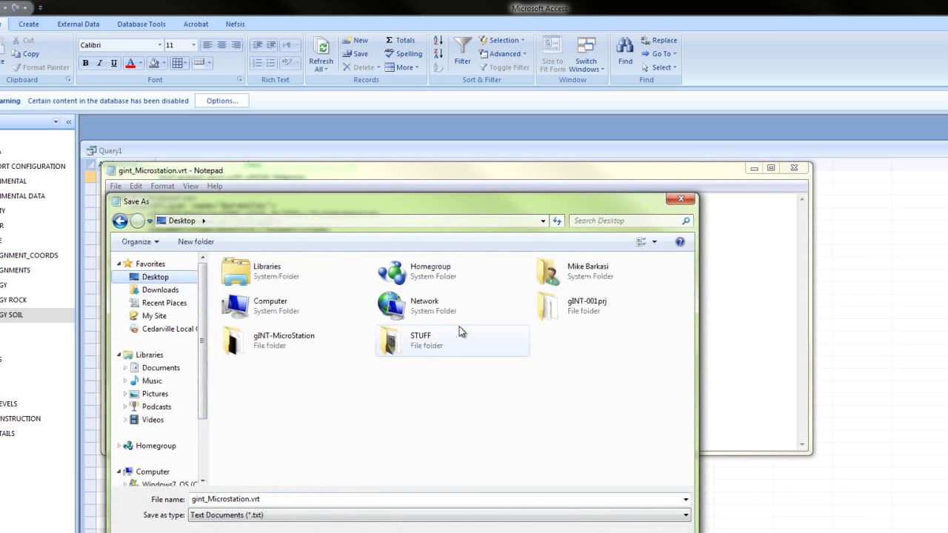
double_click(567, 315)
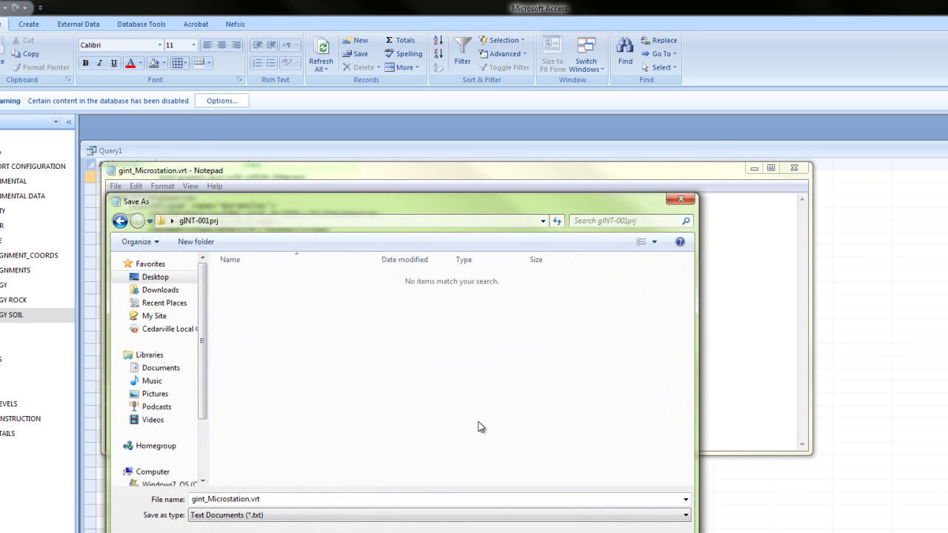
double_click(249, 499)
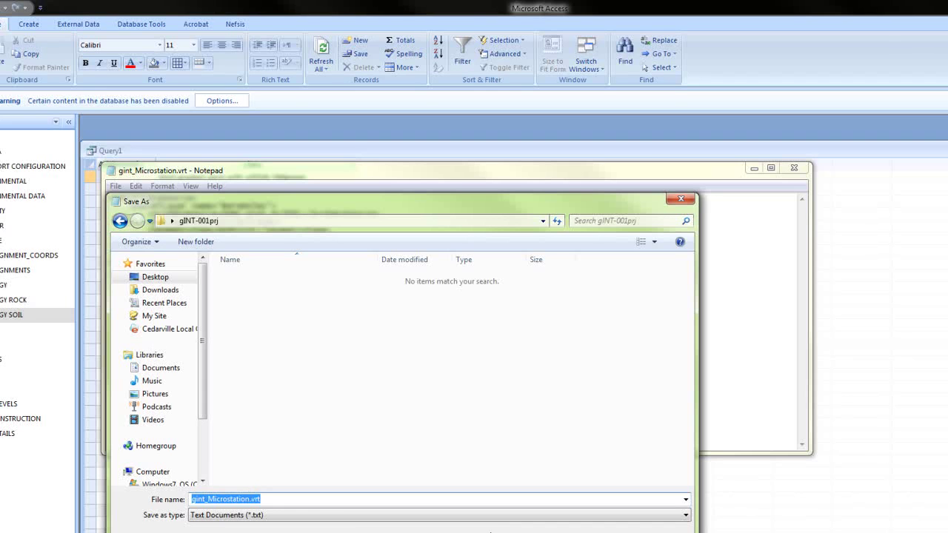
left_click(296, 515)
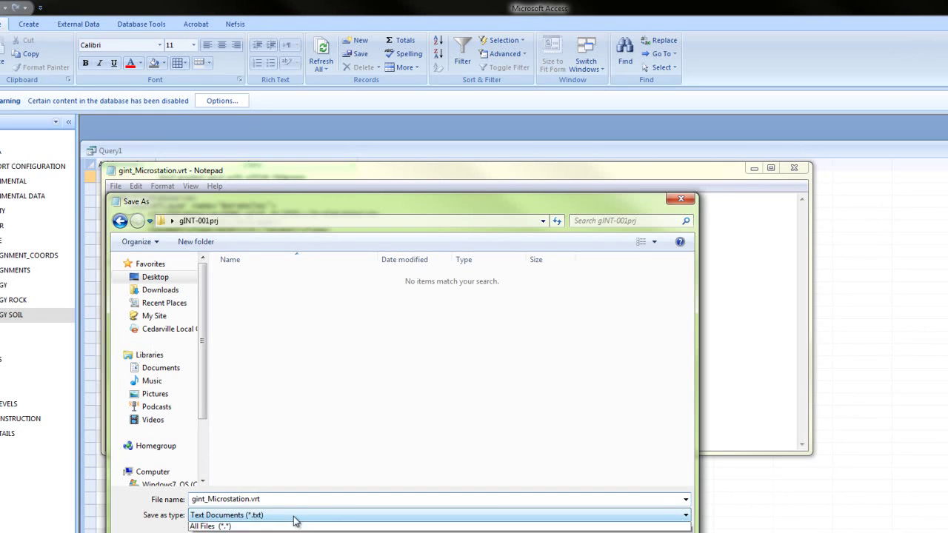
left_click(296, 530)
key("Return")
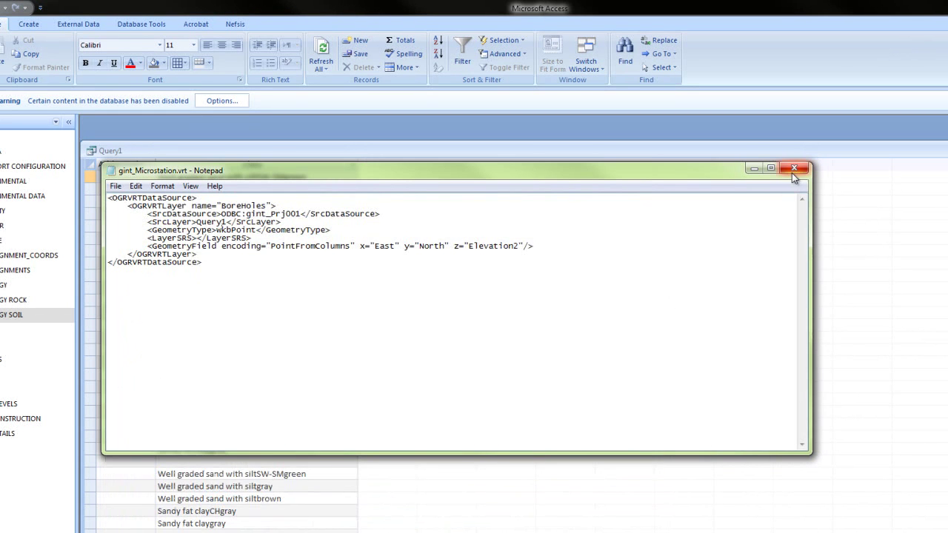
left_click(792, 170)
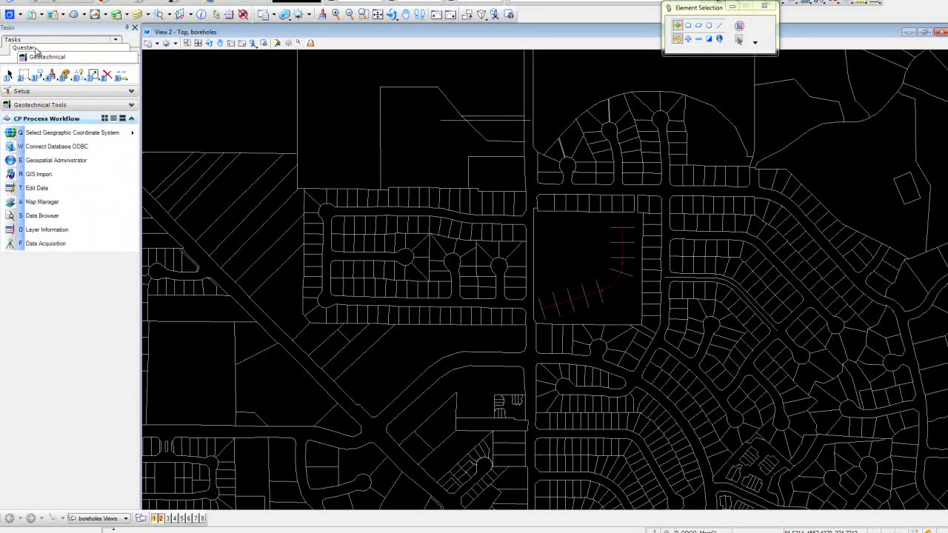
Set the Rotate View method to Dynamic and zoom out on the site drawing
left_click(41, 54)
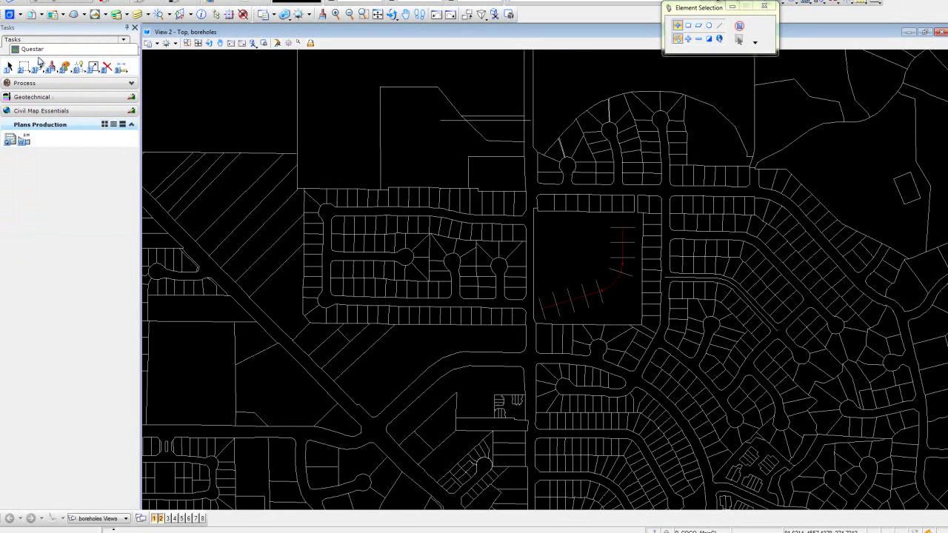
left_click(45, 113)
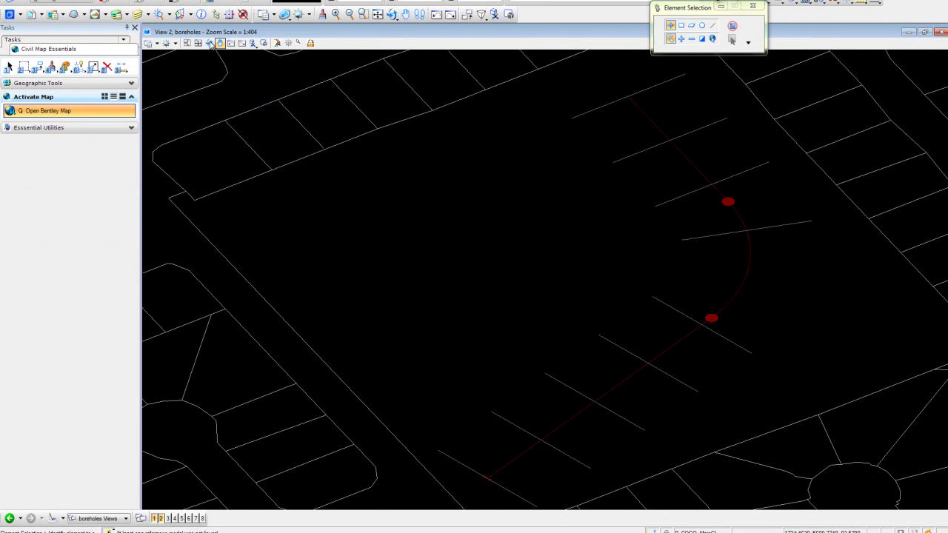
left_click(209, 43)
left_click(752, 30)
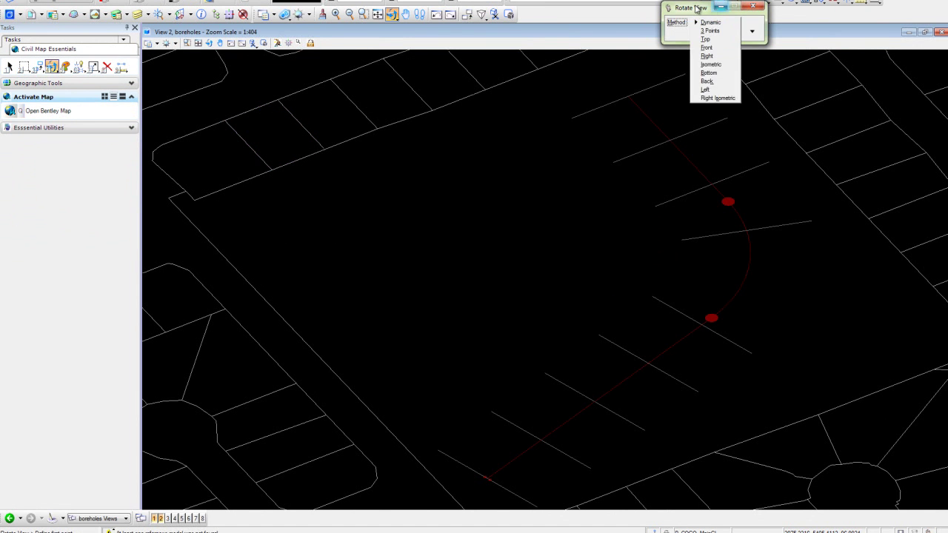
left_click(697, 8)
scroll(507, 253, "down", 2)
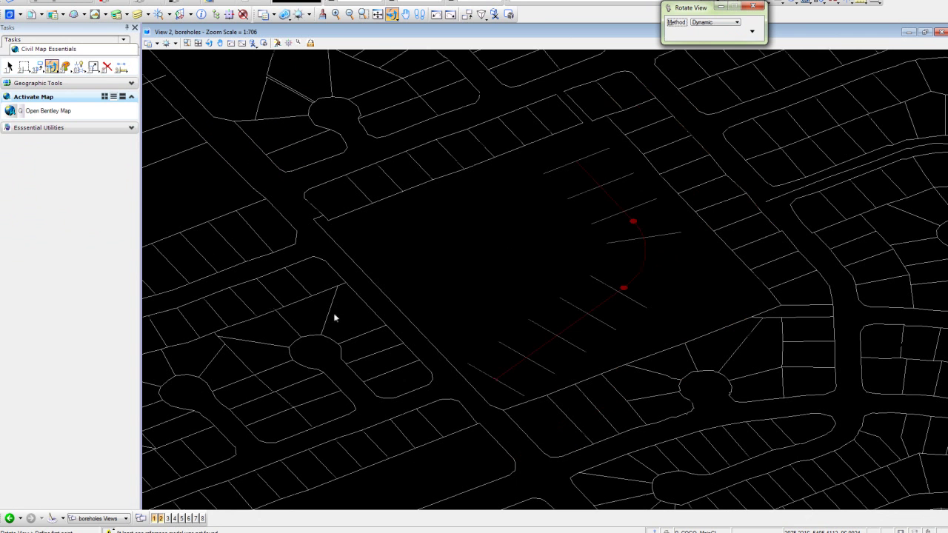
Load the Questar task set and show its Geotechnical workflow tasks
left_click(45, 46)
left_click(34, 447)
left_click(34, 101)
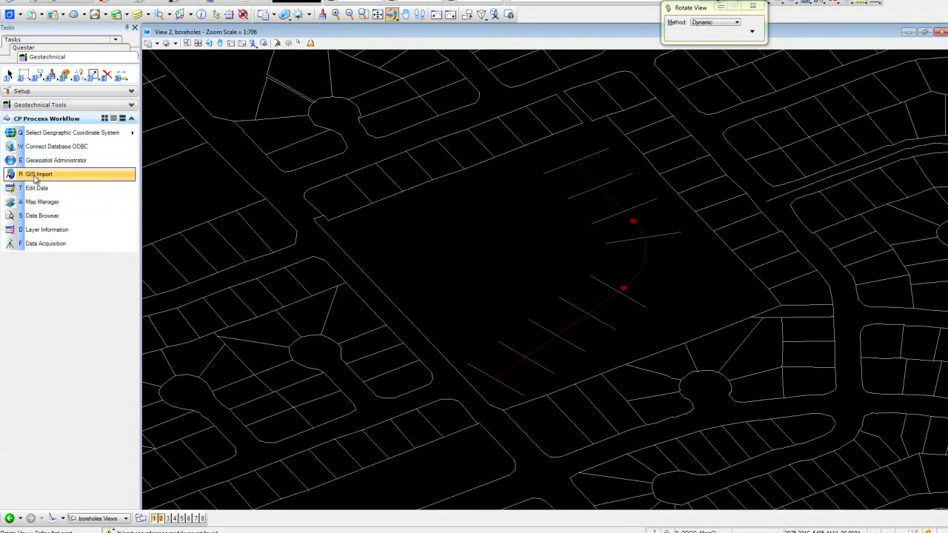
Start a GIS Import and create a new import named Import1
left_click(36, 177)
right_click(201, 157)
left_click(227, 160)
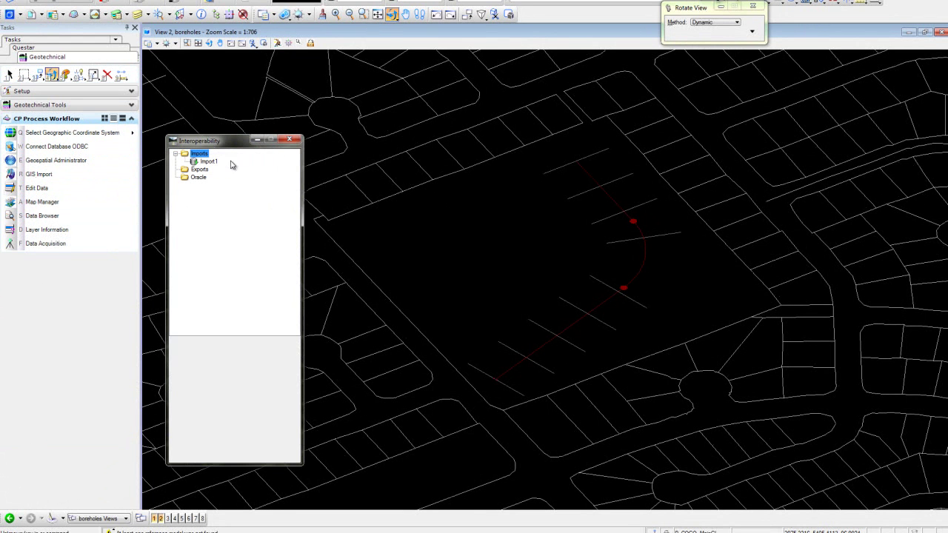
Add Desktop\gINT-001.prj\gint_Microstation.vrt to Import1, listing all file types
right_click(208, 163)
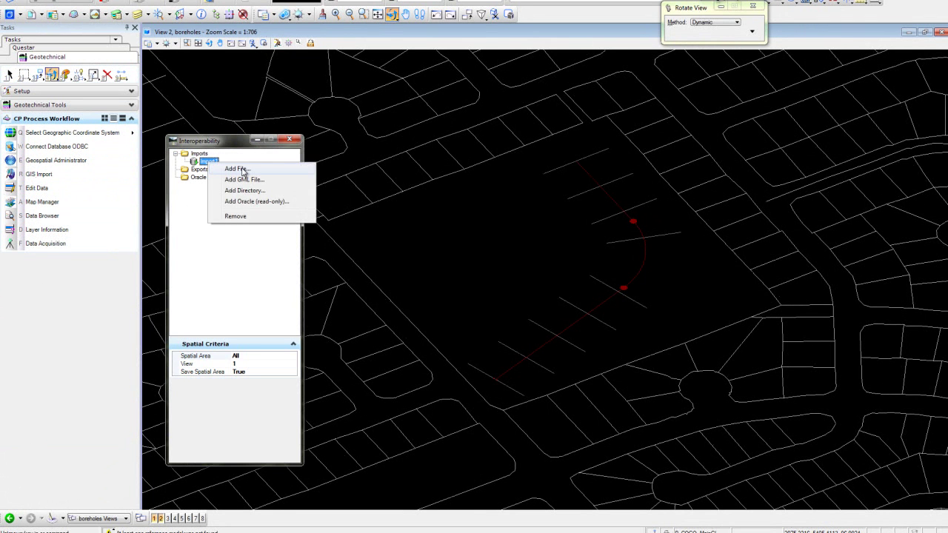
left_click(237, 169)
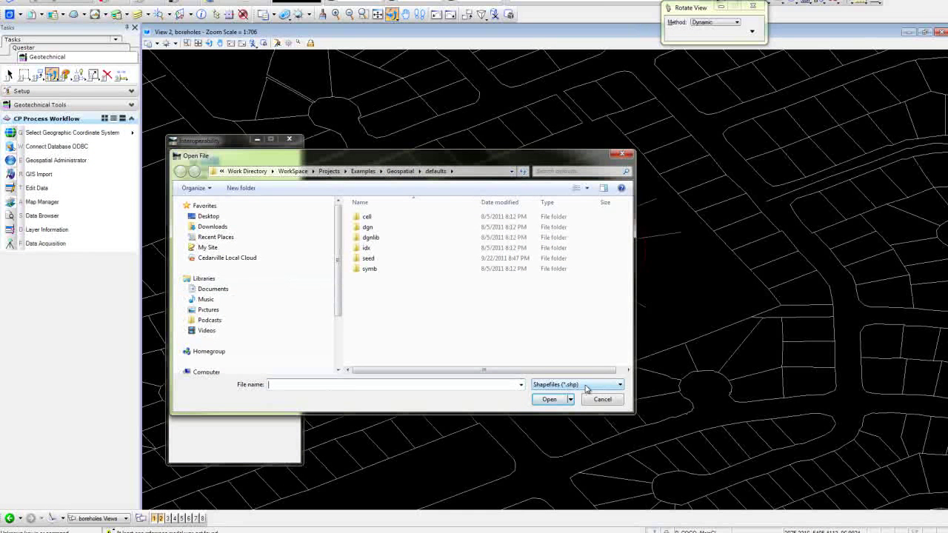
left_click(208, 216)
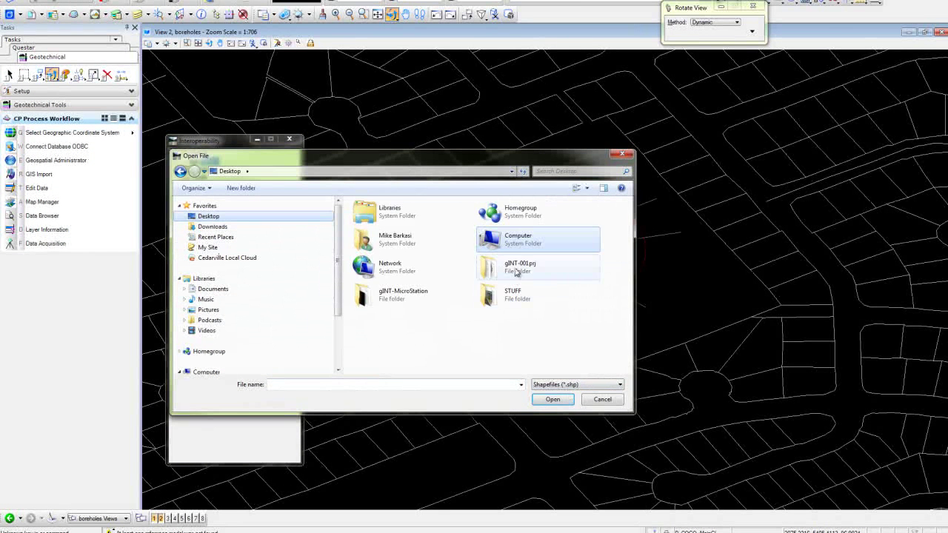
double_click(516, 273)
left_click(563, 385)
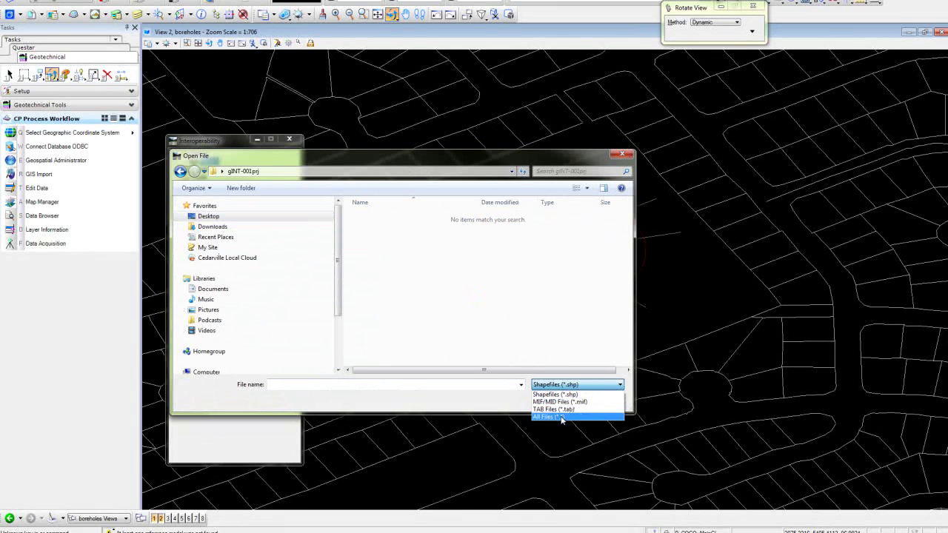
left_click(549, 417)
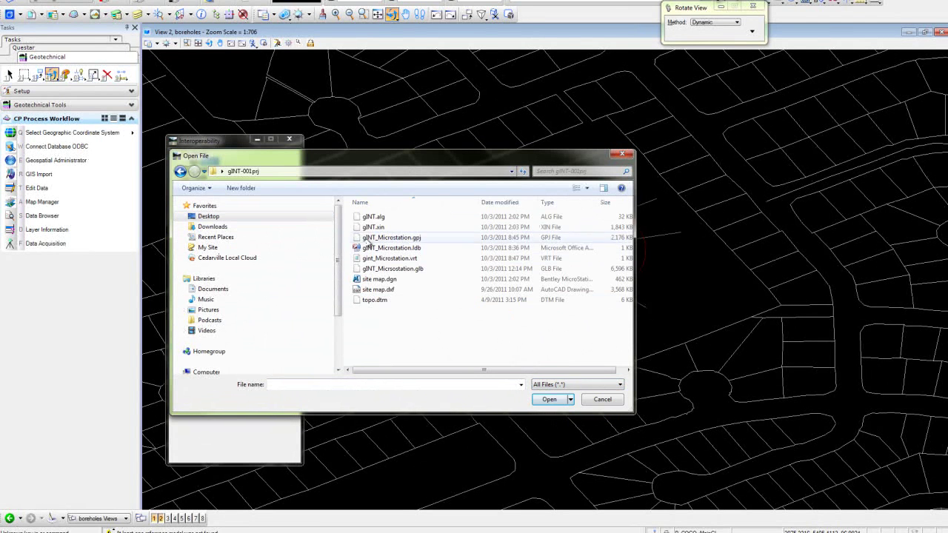
left_click(369, 263)
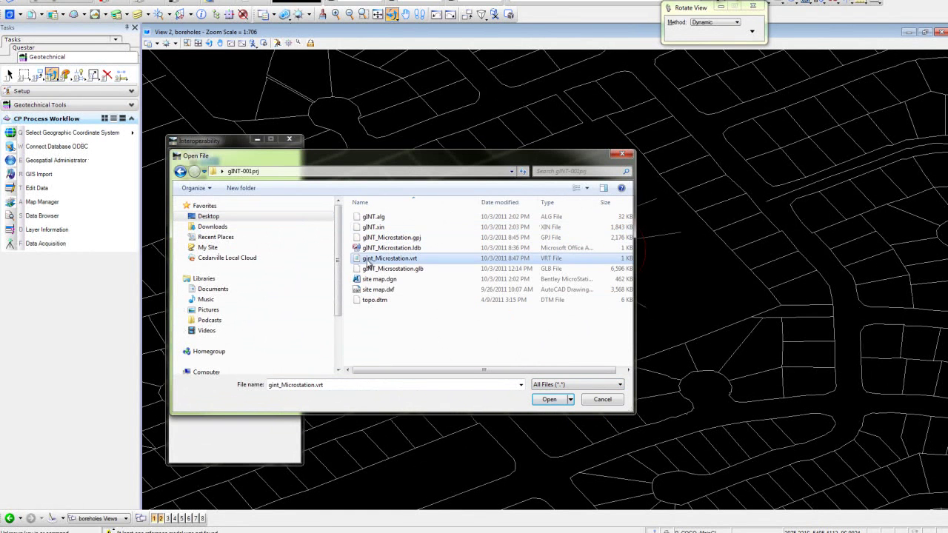
double_click(390, 263)
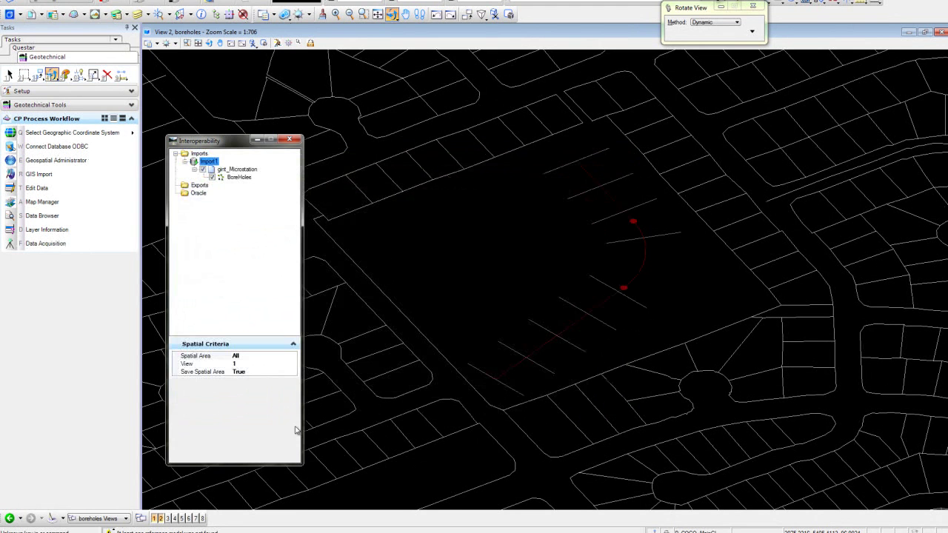
Set the BoreHoles layer's Point Type to Cell
left_click(240, 178)
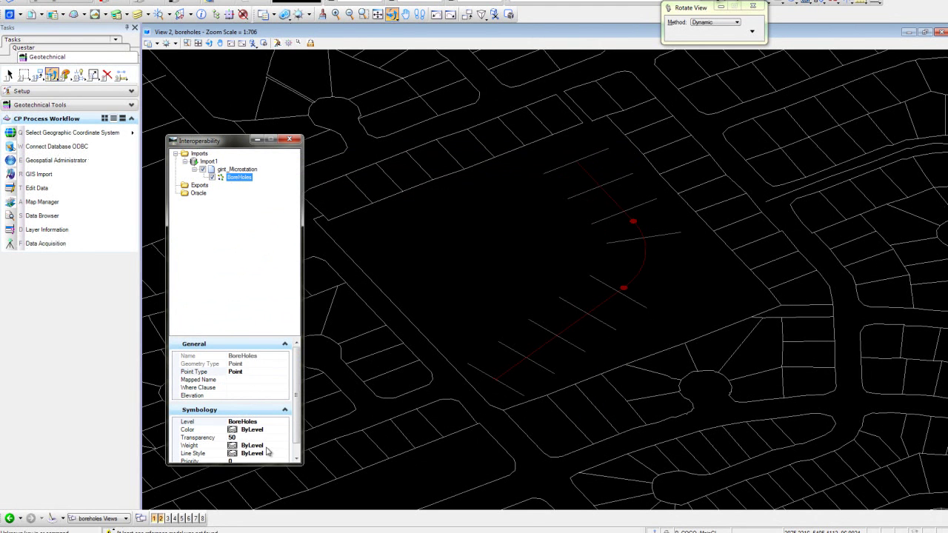
left_click(245, 373)
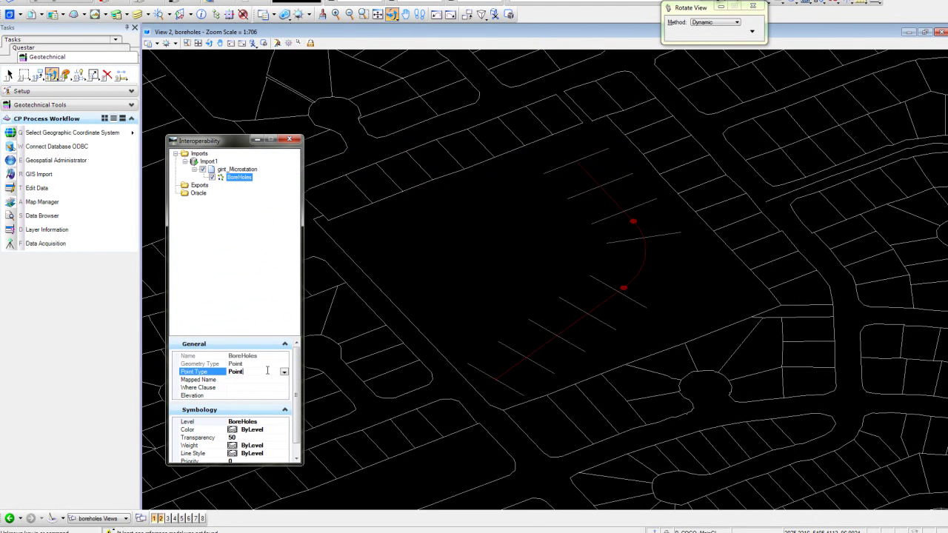
left_click(284, 375)
left_click(239, 390)
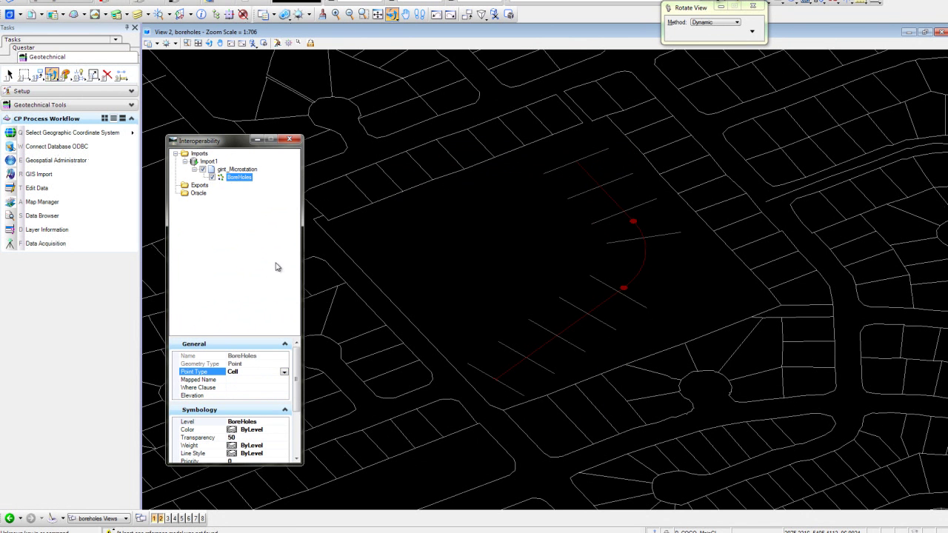
left_click_drag(249, 337, 249, 210)
Set the cell library to C:\Work Standards\CELLS\geotech.cel
left_click(238, 374)
left_click(292, 378)
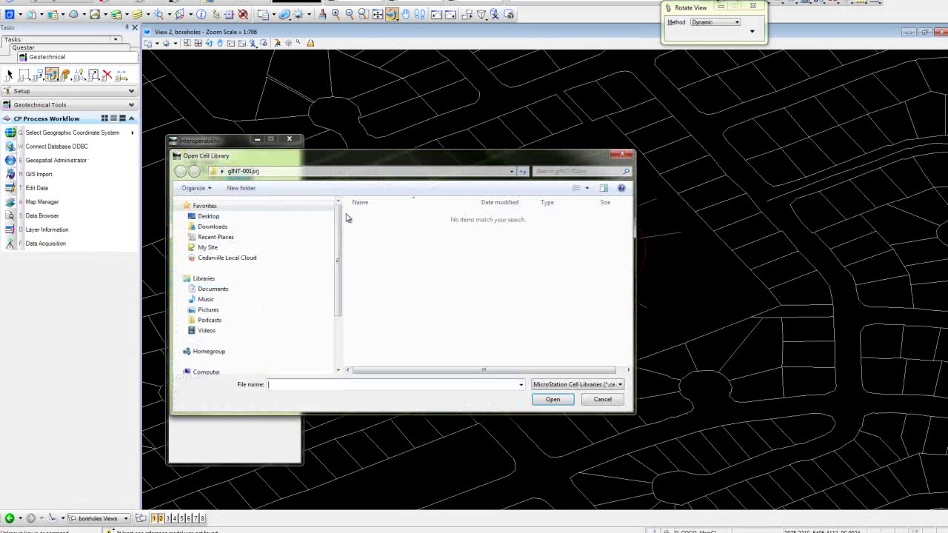
left_click(205, 372)
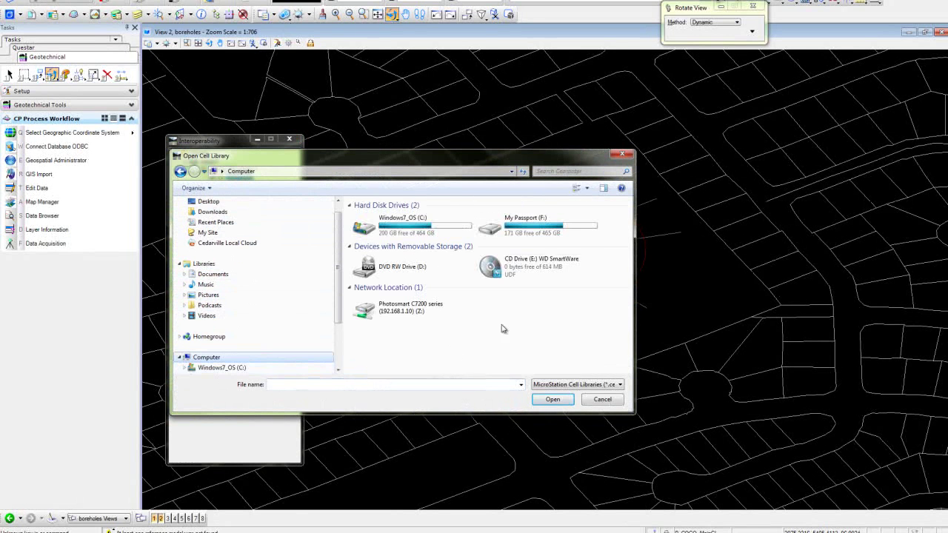
double_click(443, 230)
scroll(412, 352, "down", 8)
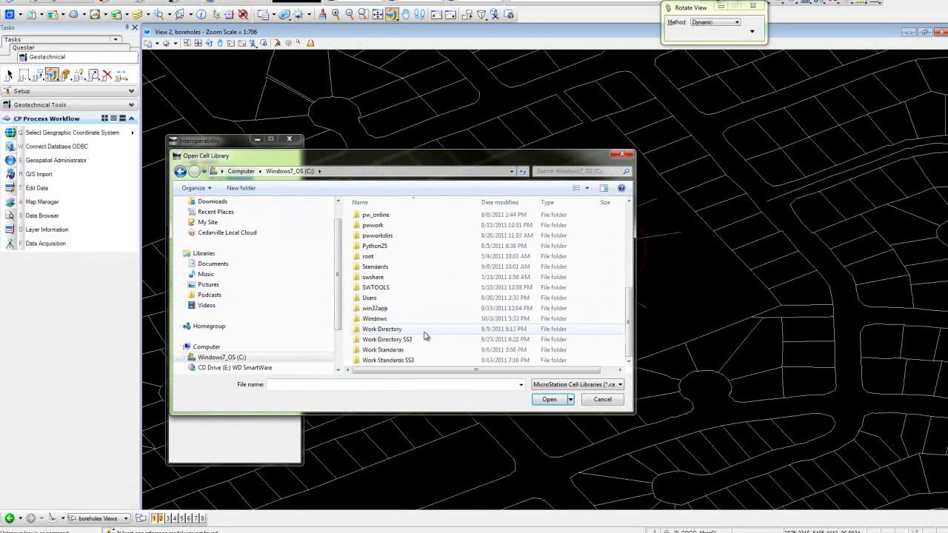
double_click(412, 351)
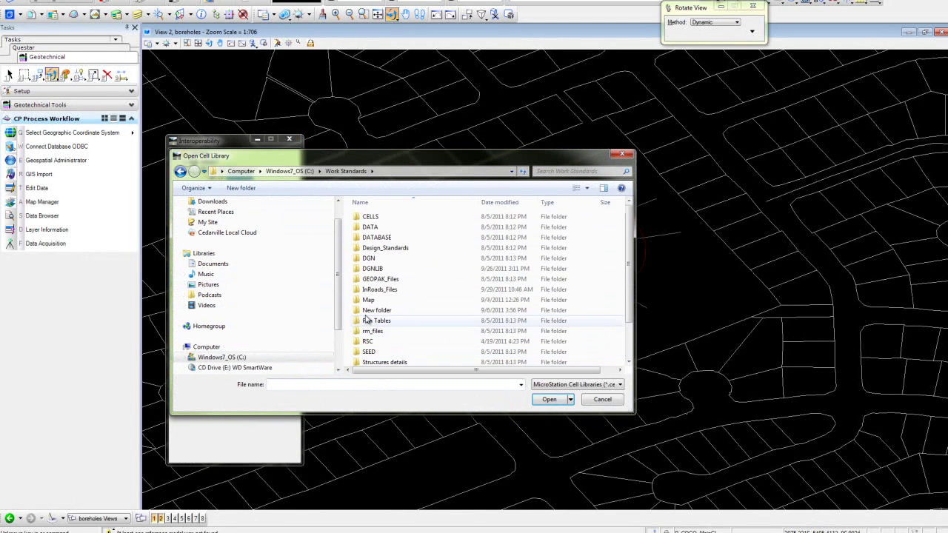
double_click(371, 217)
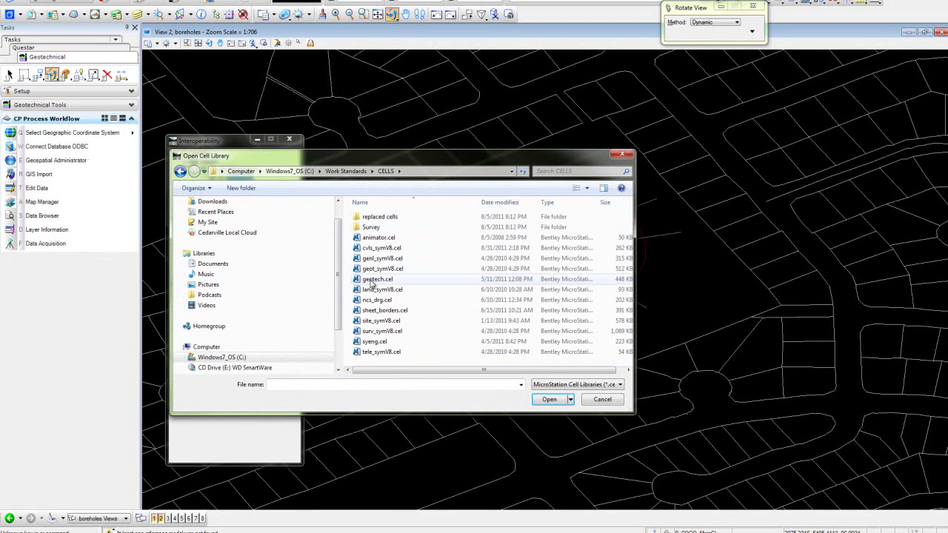
left_click(374, 280)
double_click(373, 284)
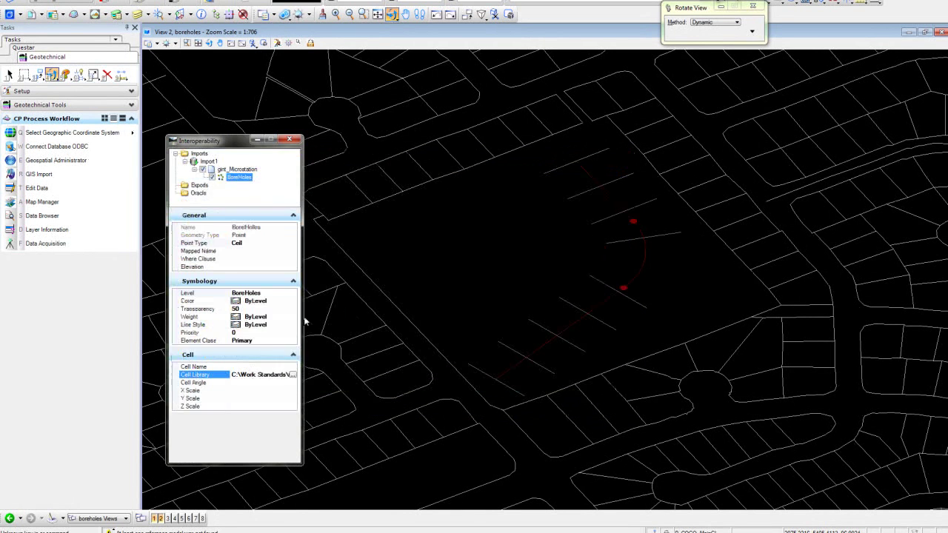
Use cell bore1 for the boreholes with X and Y scale 2
left_click(268, 368)
left_click(268, 368)
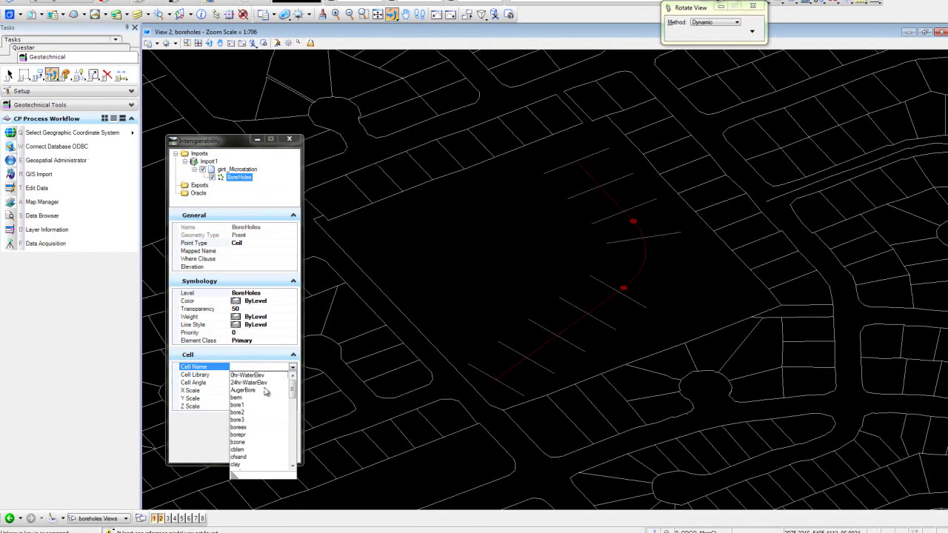
left_click(237, 405)
left_click(240, 391)
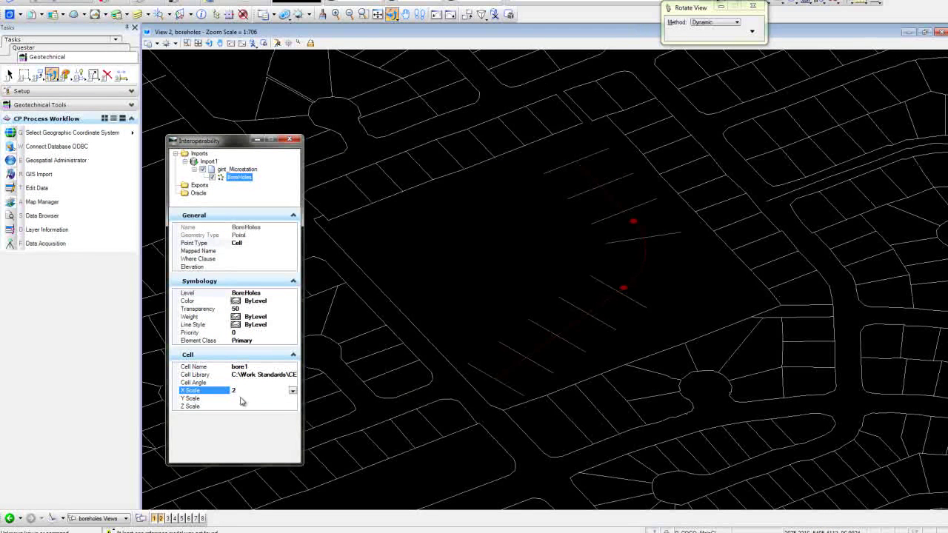
left_click(238, 398)
key("Tab")
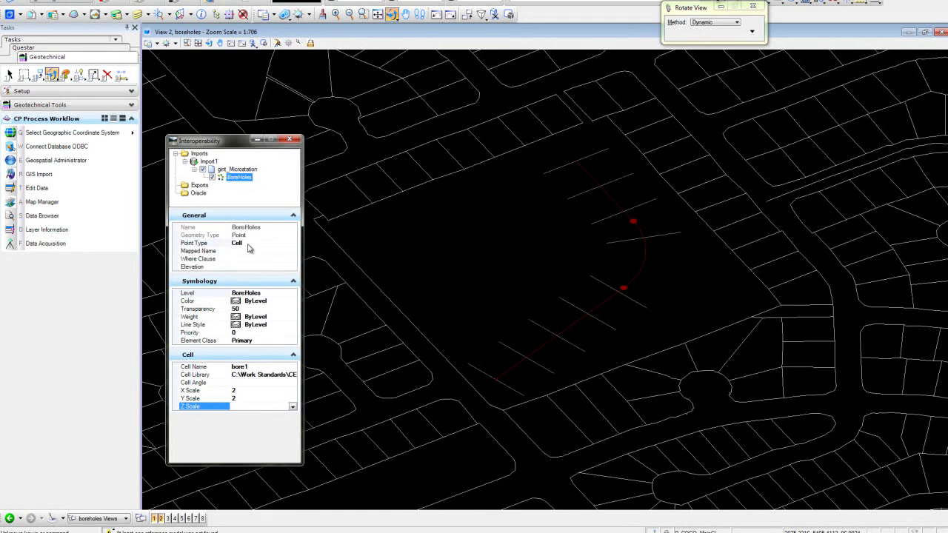
Take elevation from BoreHoles.Elevation2 and start importing the BoreHoles layer
left_click(234, 269)
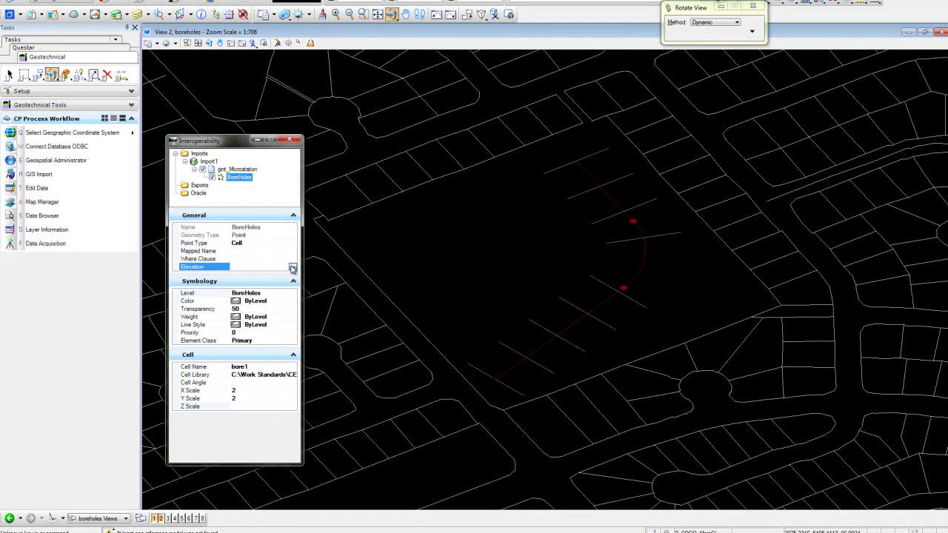
left_click(292, 267)
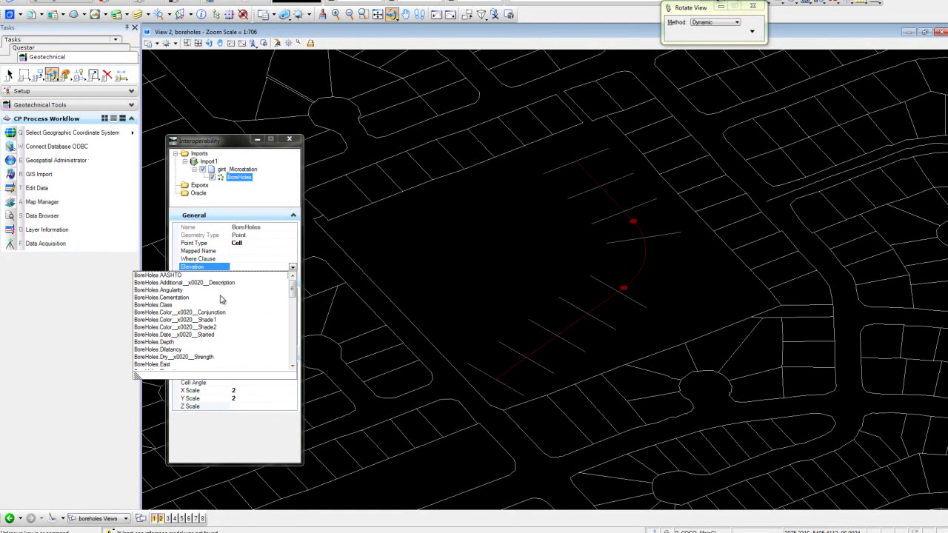
right_click(238, 178)
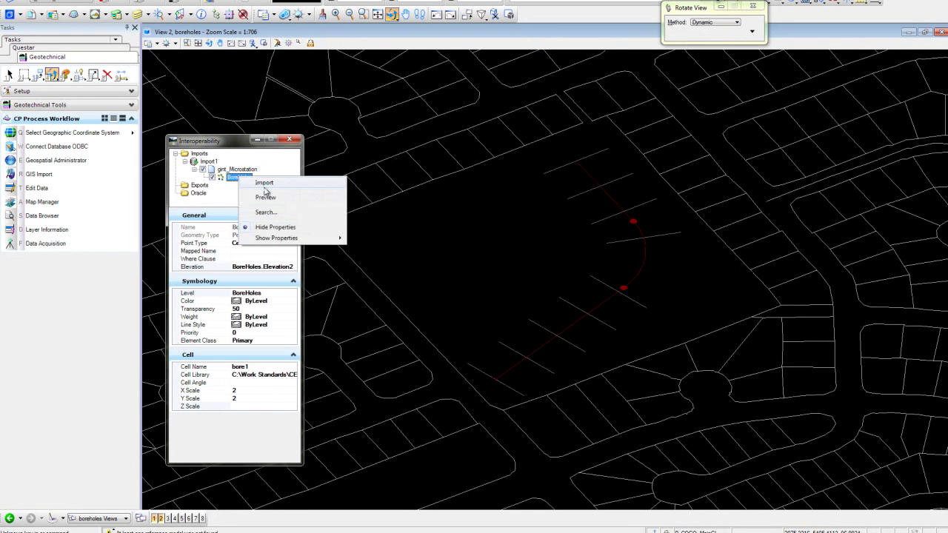
Identify several imported boreholes, including B-23, to review their elevation and depth attributes, then close the results
left_click(265, 184)
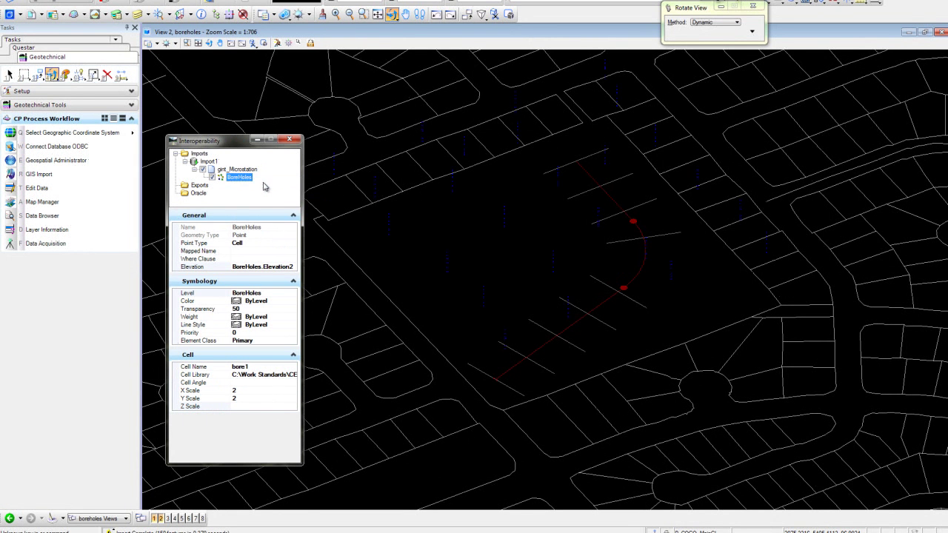
scroll(571, 318, "up", 10)
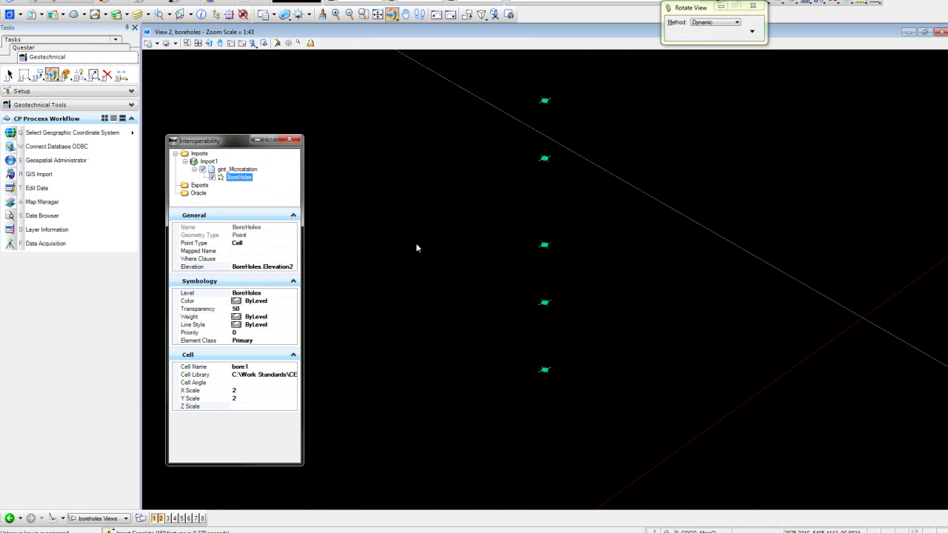
left_click(65, 231)
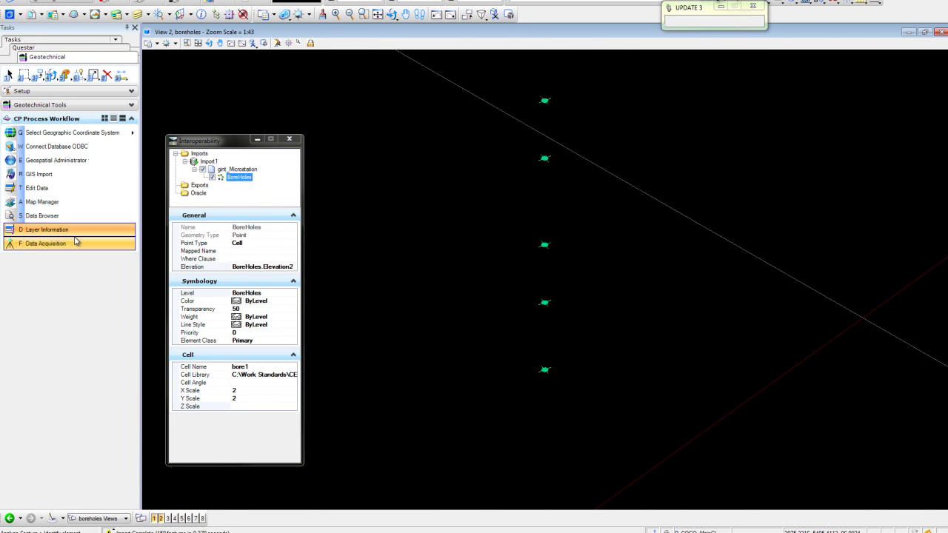
left_click(466, 190)
left_click_drag(293, 190, 407, 96)
left_click_drag(481, 143, 478, 194)
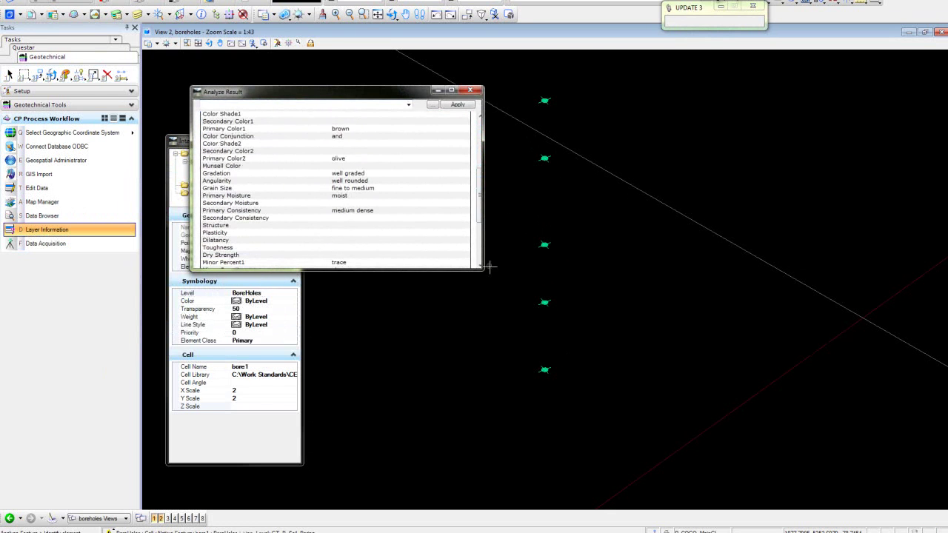
left_click(544, 304)
left_click(545, 372)
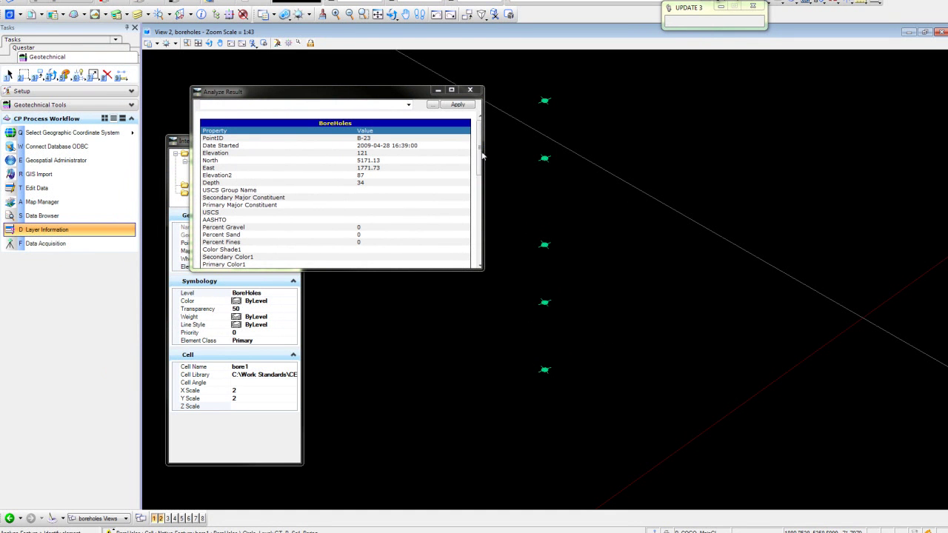
left_click(470, 89)
Pan the map toward the borehole points and close the import properties window
scroll(455, 324, "down", 5)
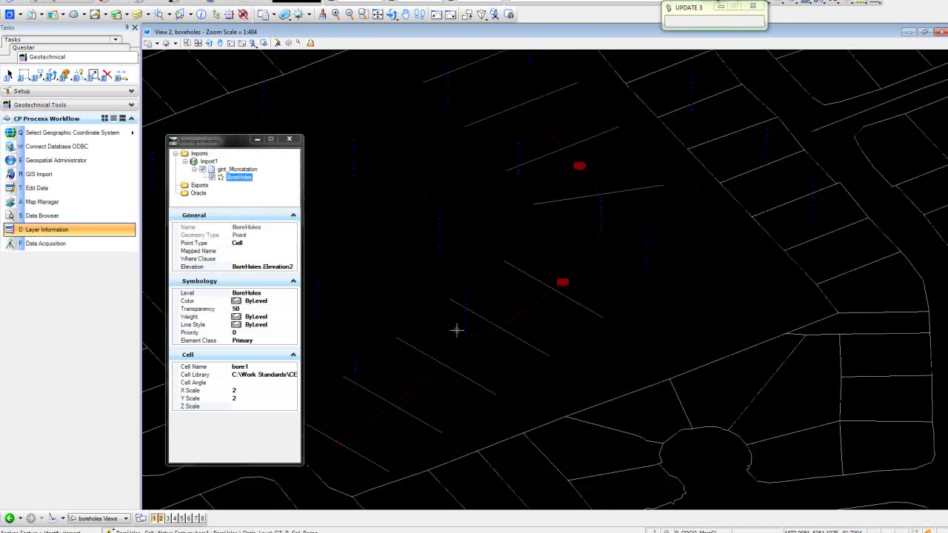
middle_click_drag(492, 303, 625, 348)
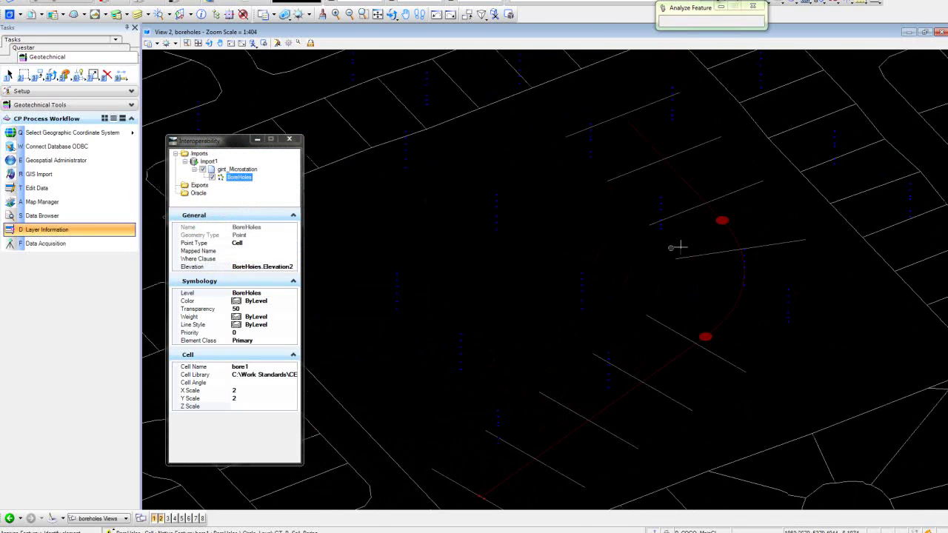
middle_click_drag(676, 244, 681, 321)
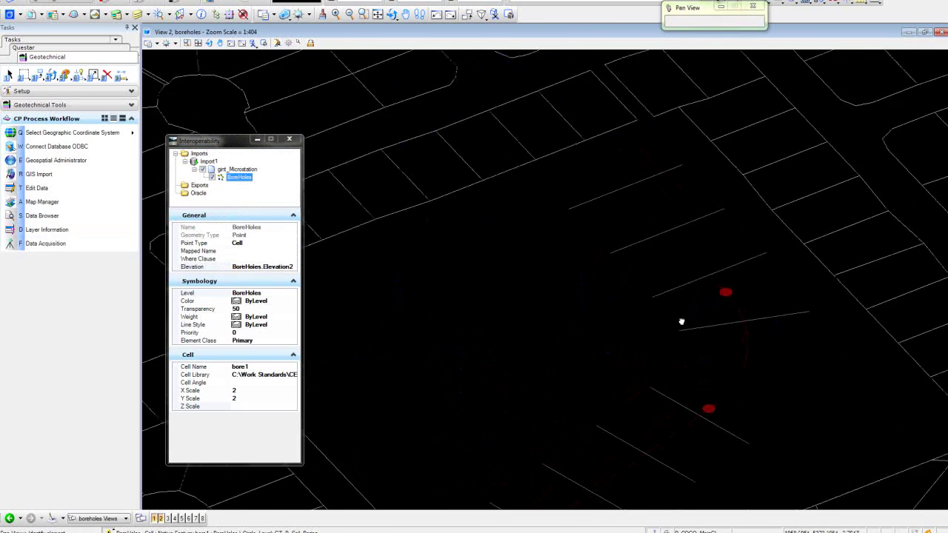
left_click(289, 139)
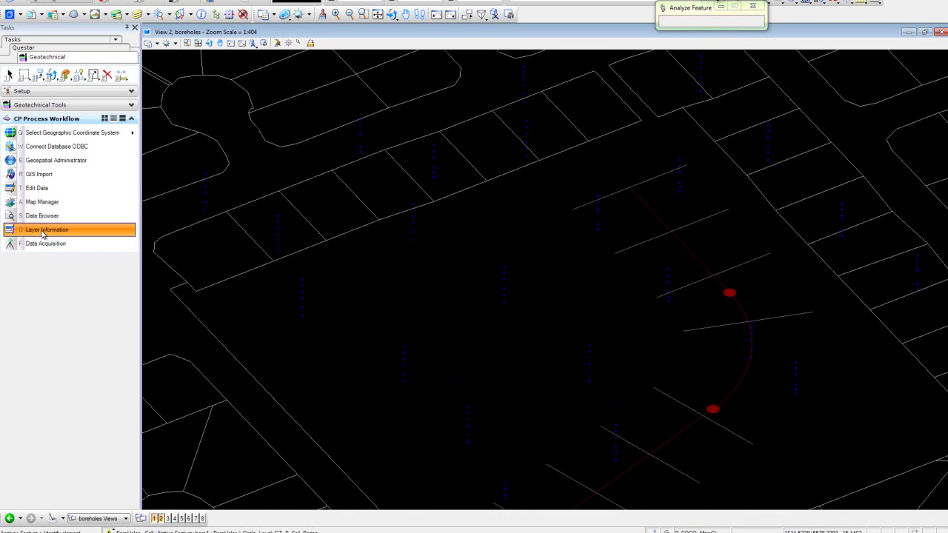
Open the Data Acquisition panel for the boreholes project, enlarge the map, and open the Data Browser
left_click(41, 244)
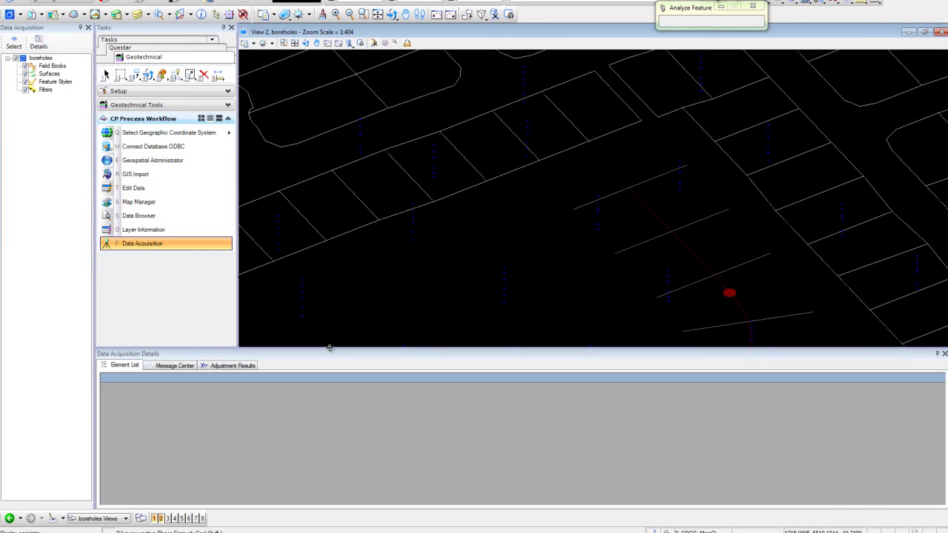
left_click_drag(326, 348, 334, 421)
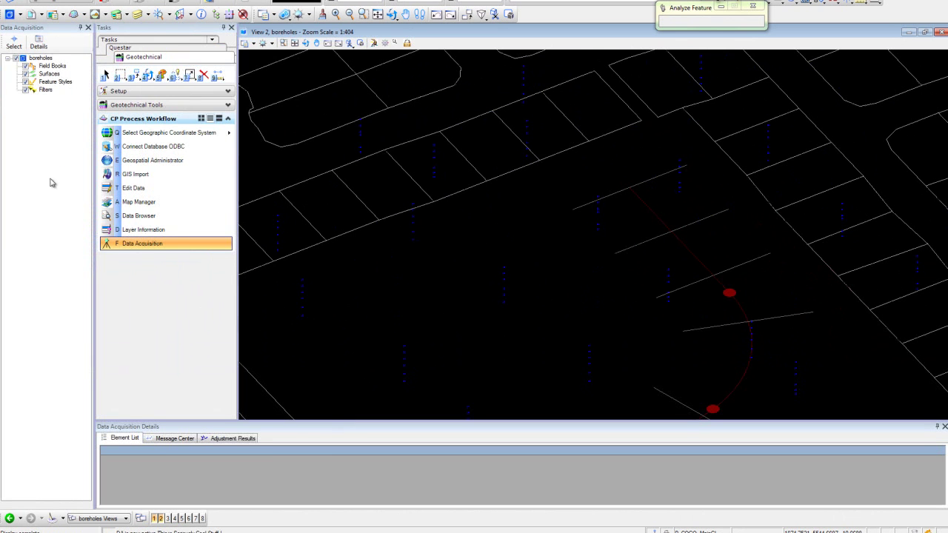
left_click(139, 216)
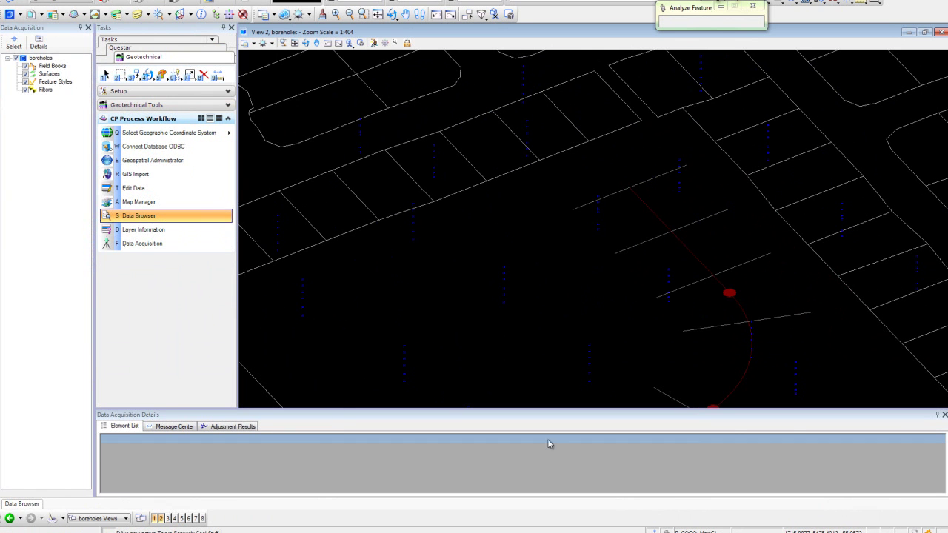
left_click(181, 218)
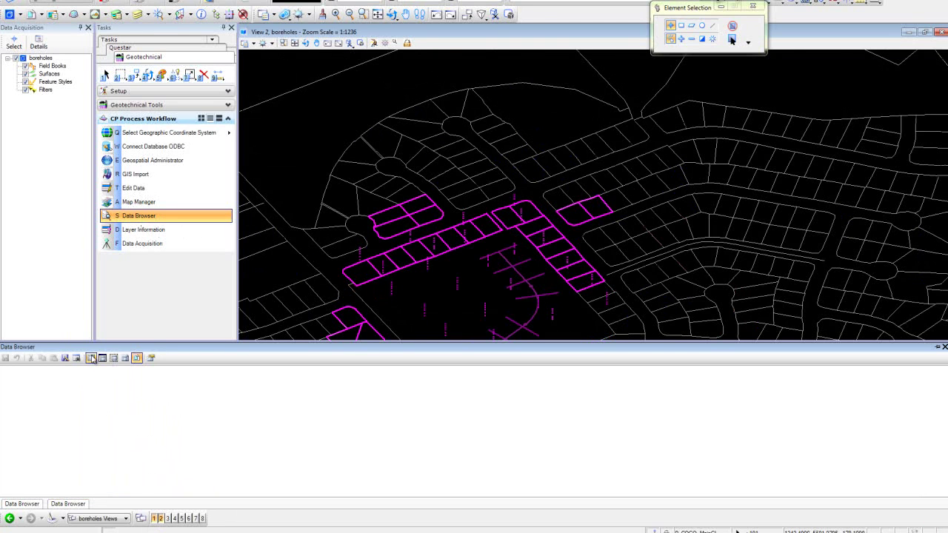
Load the BoreHoles attribute table and widen the Class column to show full values
left_click(91, 359)
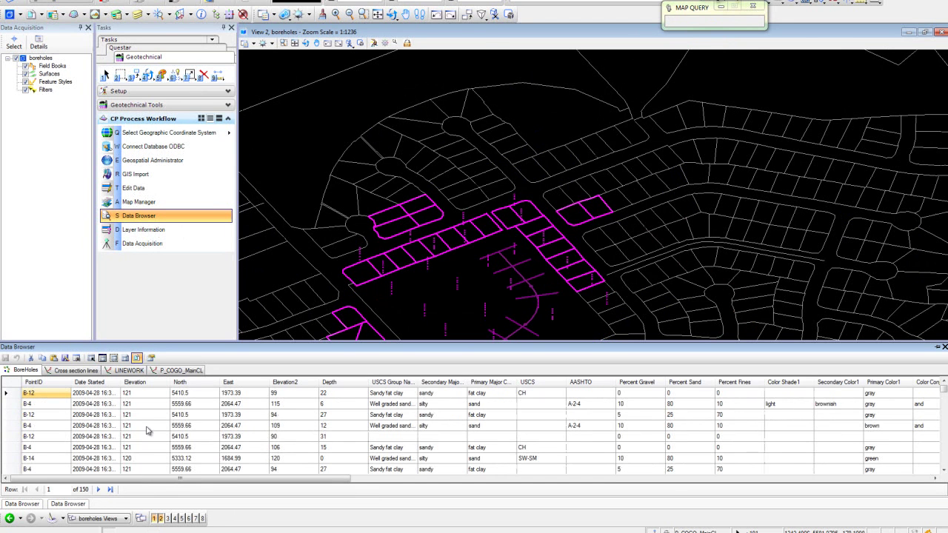
left_click_drag(252, 480, 863, 469)
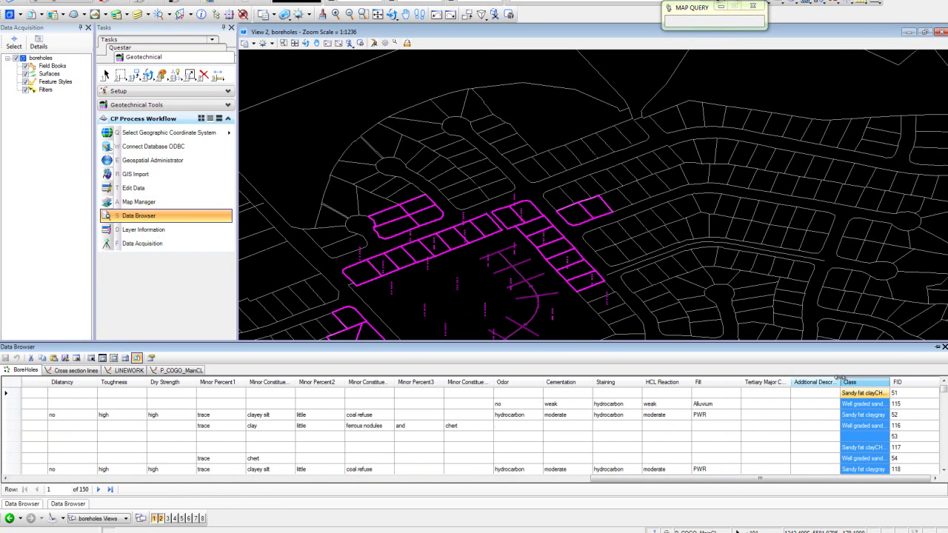
left_click_drag(888, 382, 936, 383)
mouse_move(820, 382)
left_mouse_down()
mouse_move(792, 382)
mouse_move(808, 382)
left_mouse_up()
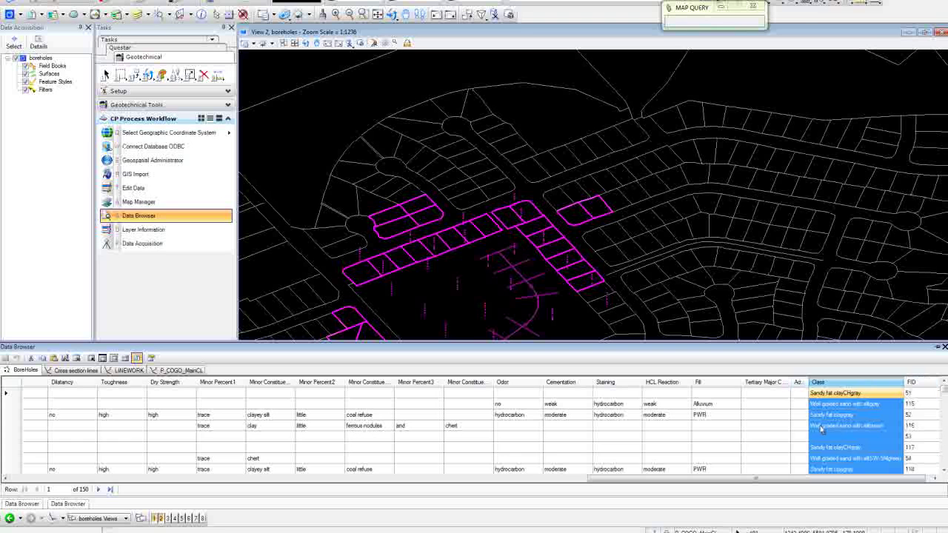
Sort the BoreHoles rows ascending by Class and restore the full Data Browser panel
right_click(843, 386)
left_click(861, 300)
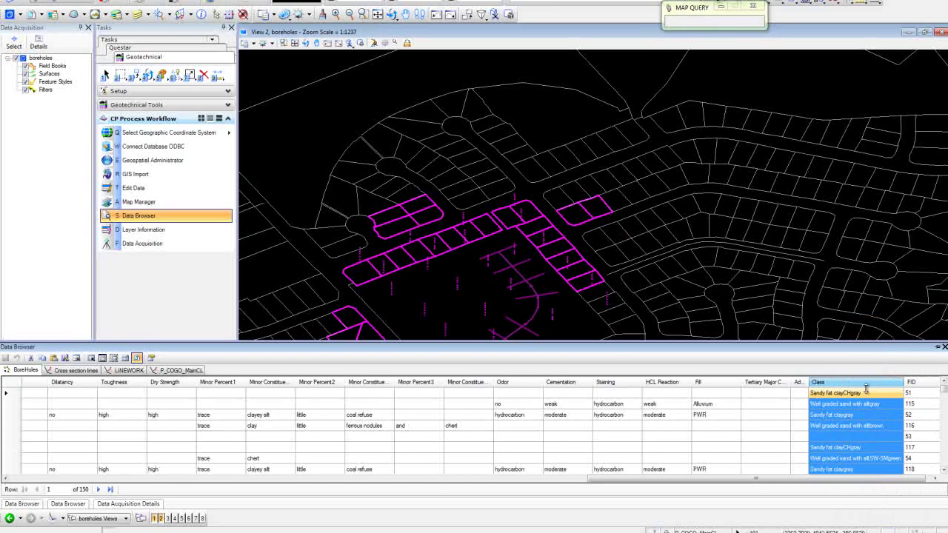
right_click(853, 384)
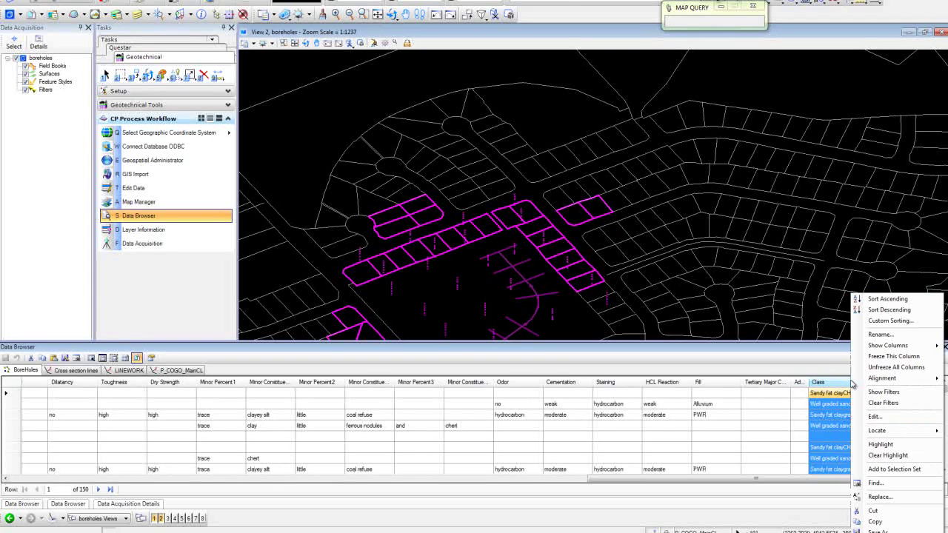
left_click(882, 302)
left_click(66, 504)
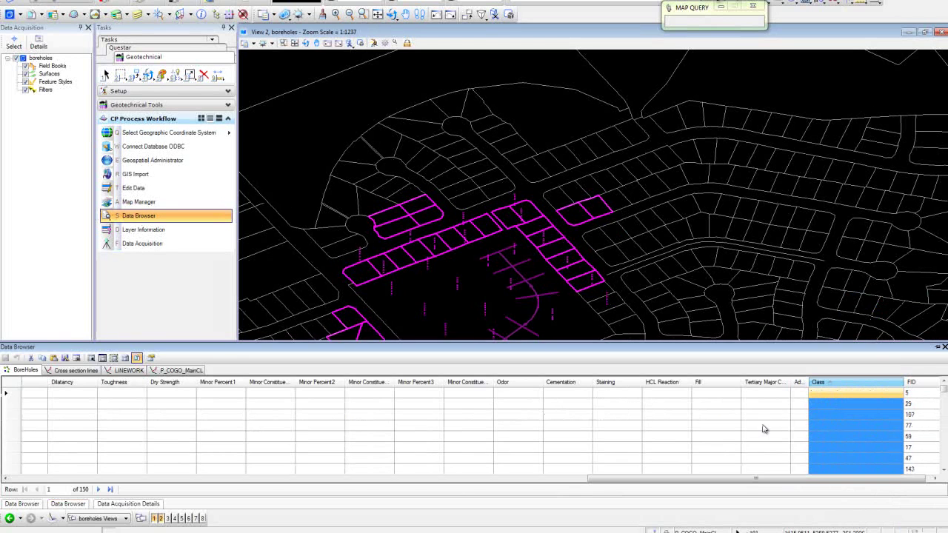
Pin the Data Browser panel and scroll the grid toward the Sandy fat clayCHgray rows
left_click(938, 348)
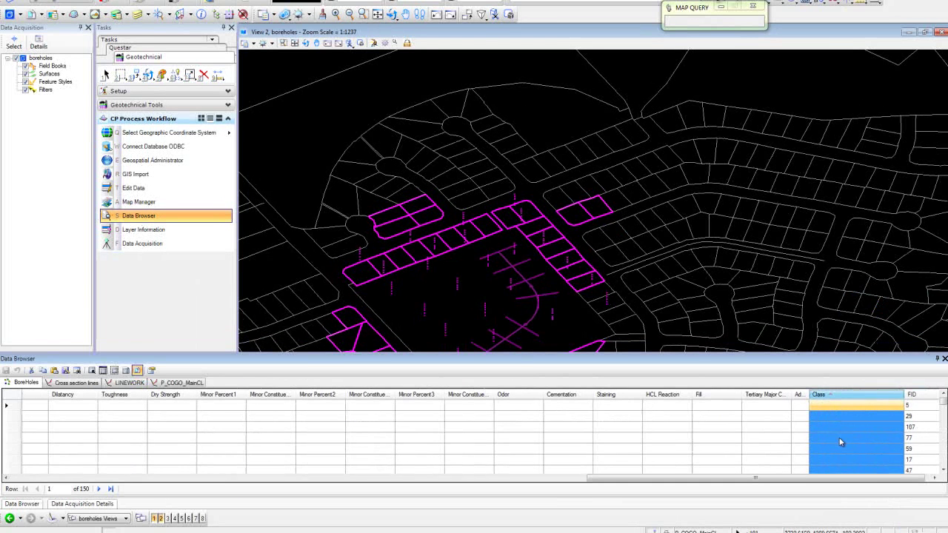
scroll(625, 482, "left", 1)
scroll(625, 481, "right", 2)
left_click(944, 417)
left_click_drag(944, 416, 944, 412)
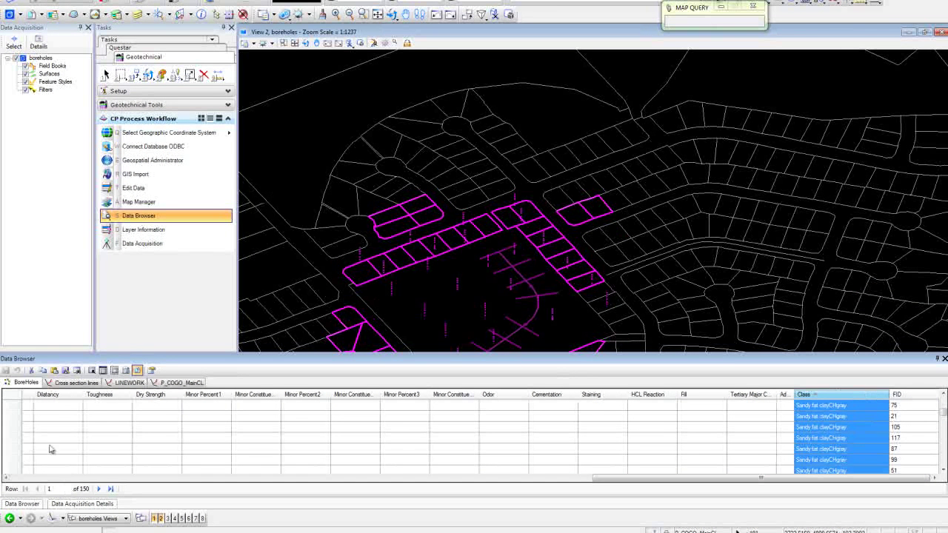
Select the Sandy fat clayCHgray records, from FID 75 through the last matching row
left_click(27, 407)
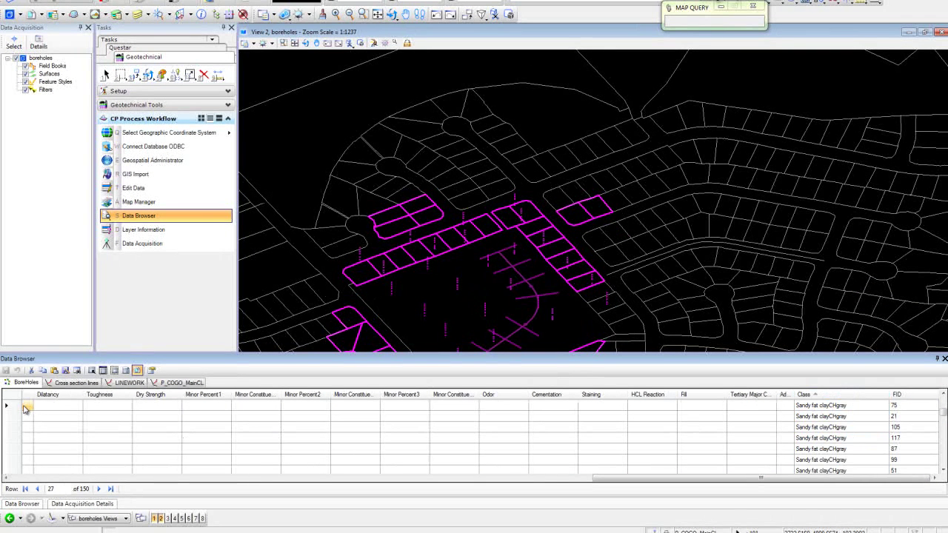
left_click(17, 408)
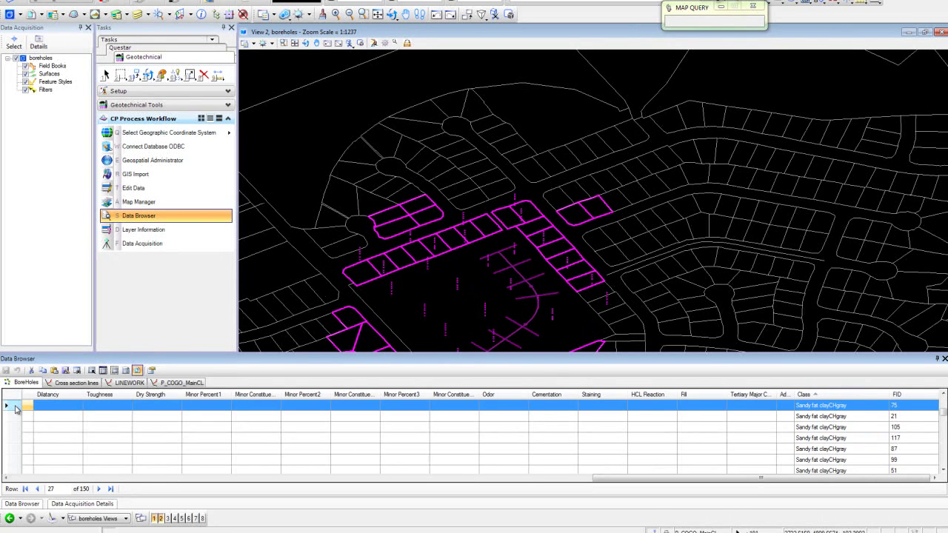
scroll(16, 410, "up", 1)
left_click(13, 428)
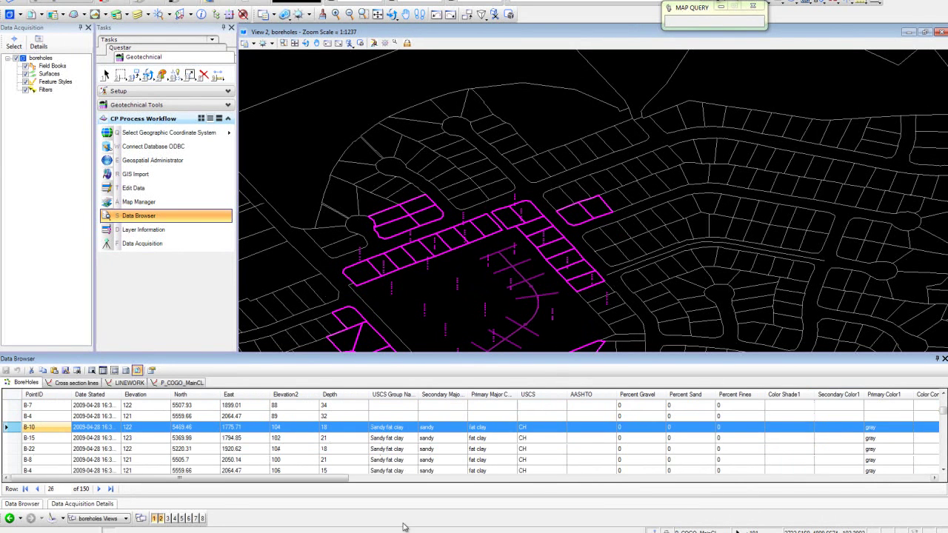
left_click_drag(280, 478, 894, 482)
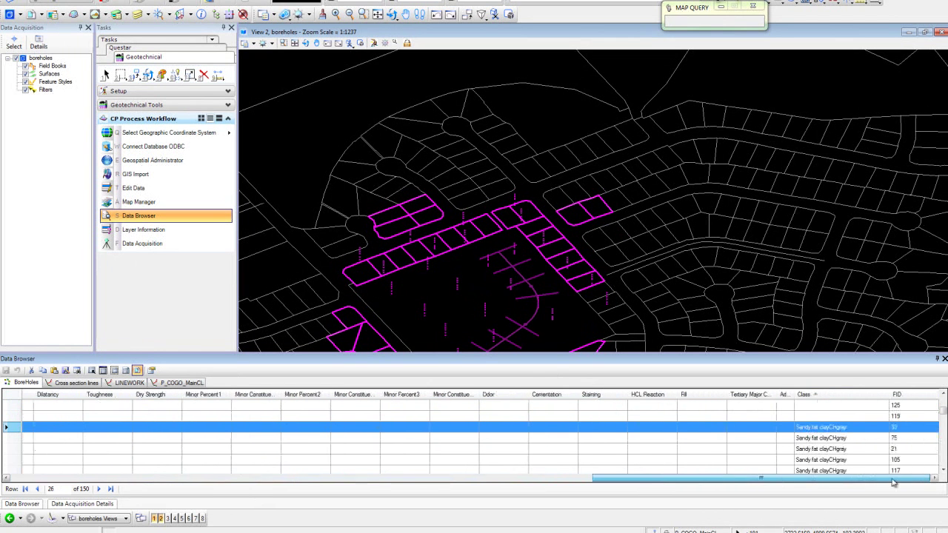
left_click(943, 471)
left_click(943, 471)
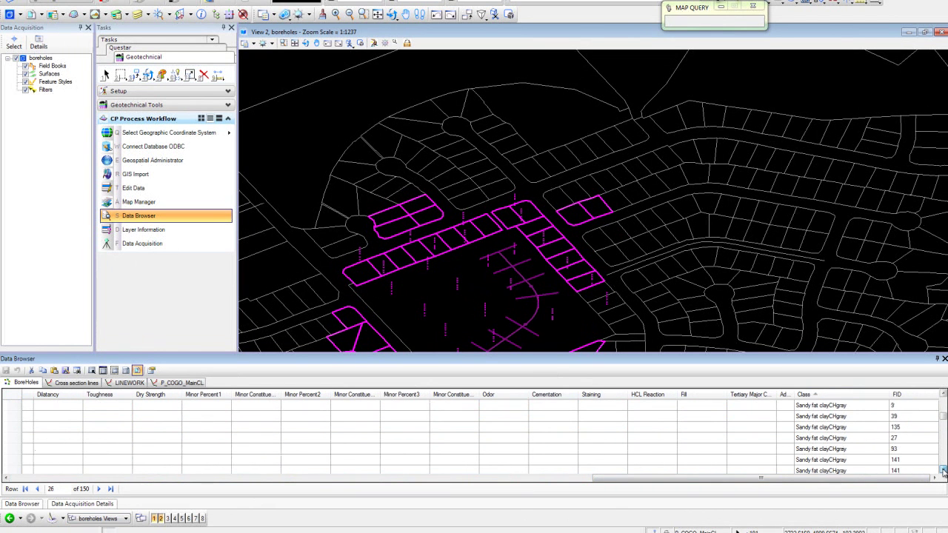
left_click(943, 471)
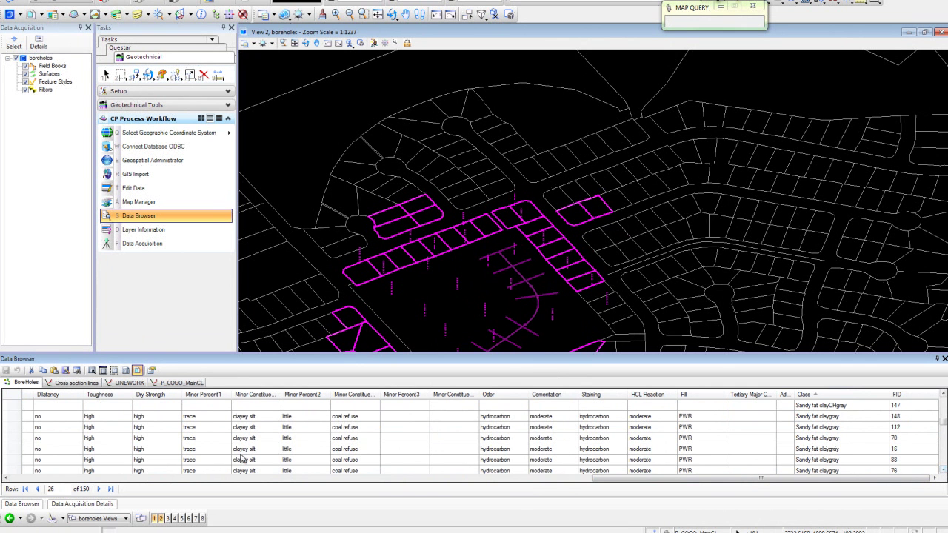
left_click(11, 407)
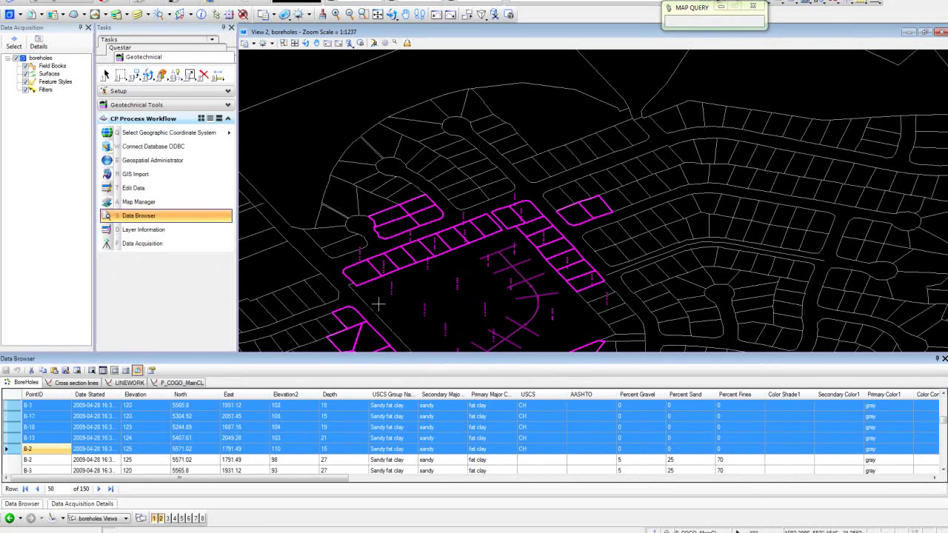
Clear the current map selection with the Element Selection tools
right_click(298, 111)
left_click(333, 159)
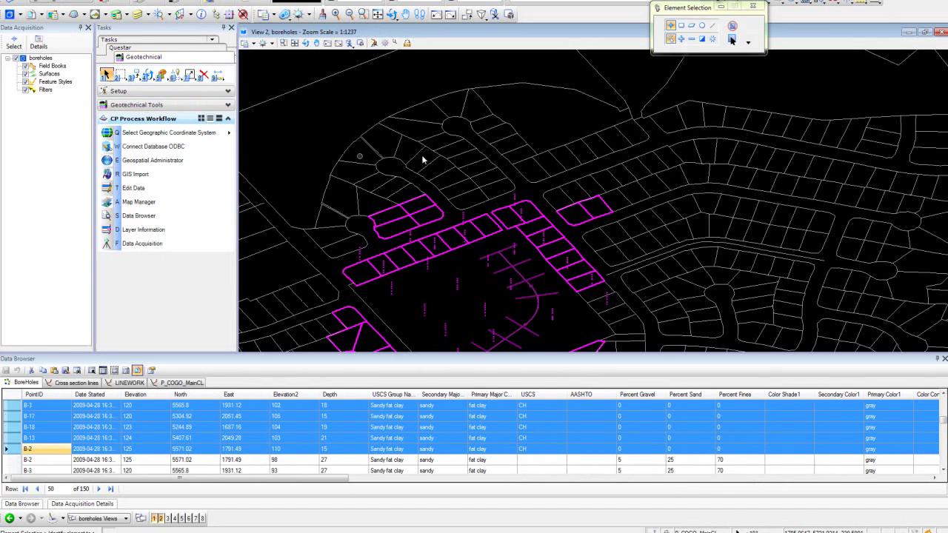
left_click(744, 41)
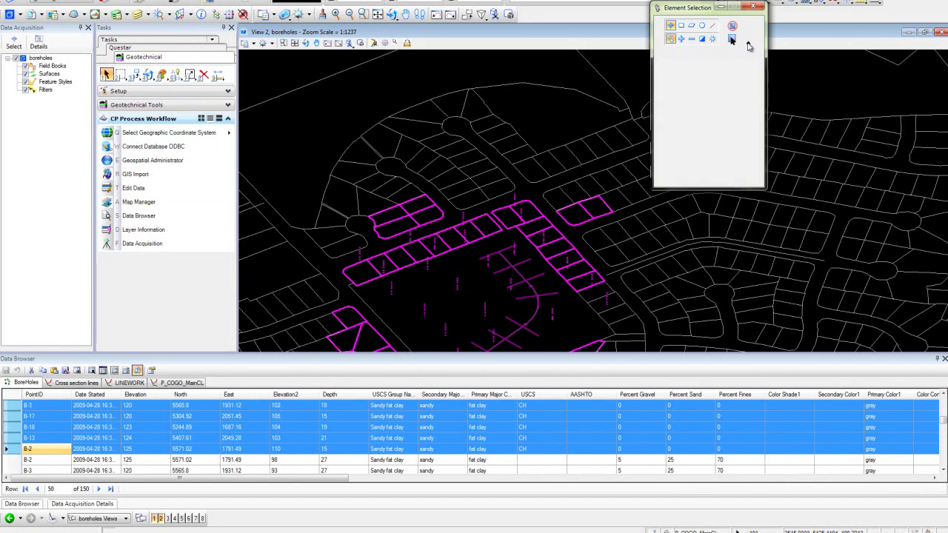
left_click(708, 40)
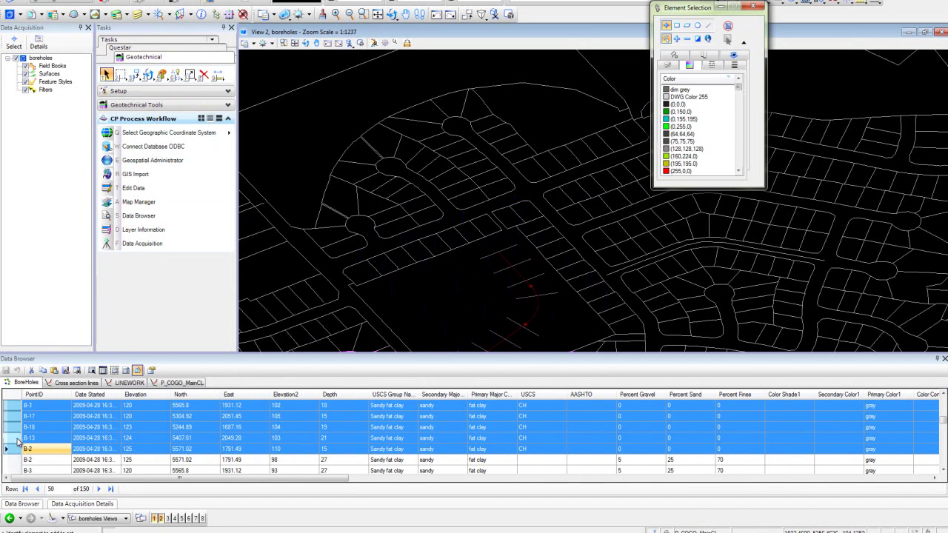
Add the selected sandy fat clay borehole records to the map's selection set
right_click(144, 404)
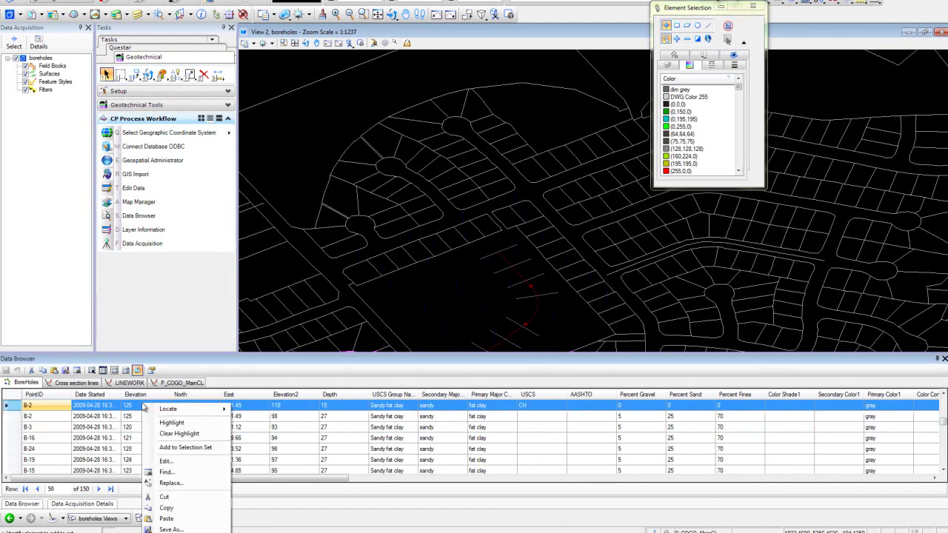
mouse_move(185, 414)
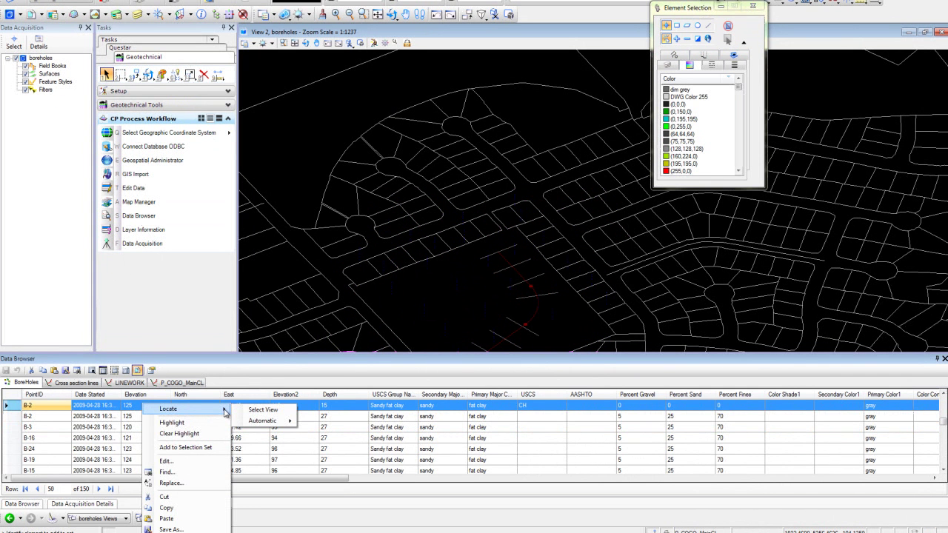
left_click(194, 449)
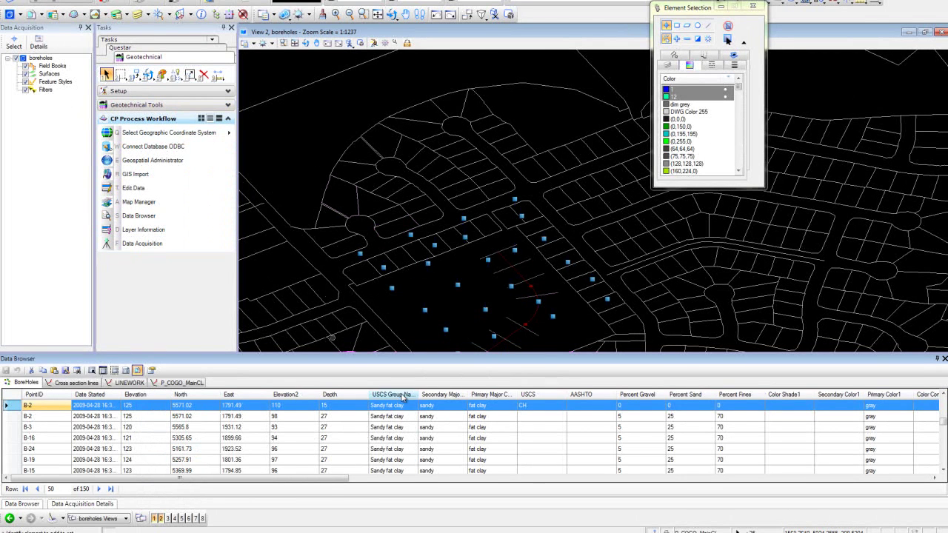
left_click_drag(331, 479, 932, 478)
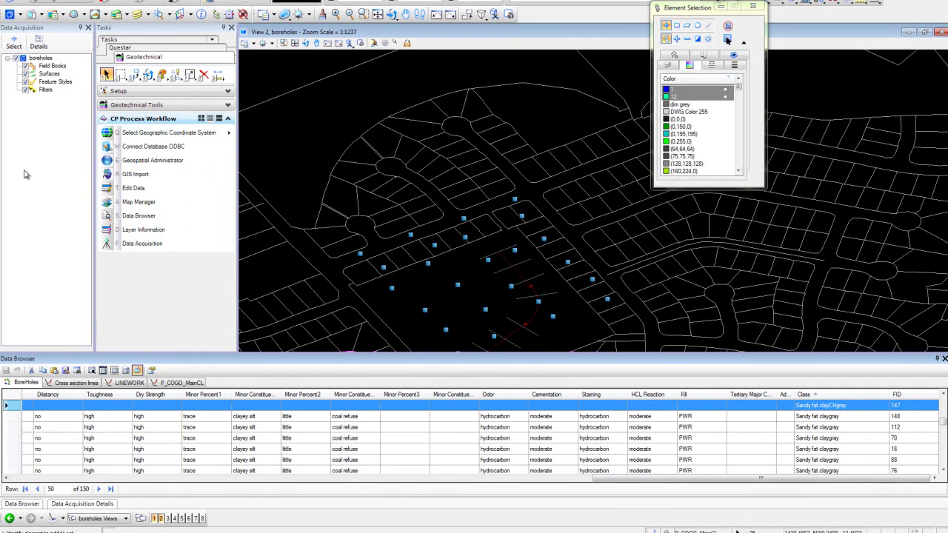
Create a new surface, Surface 1, under Surfaces and expand it
right_click(49, 74)
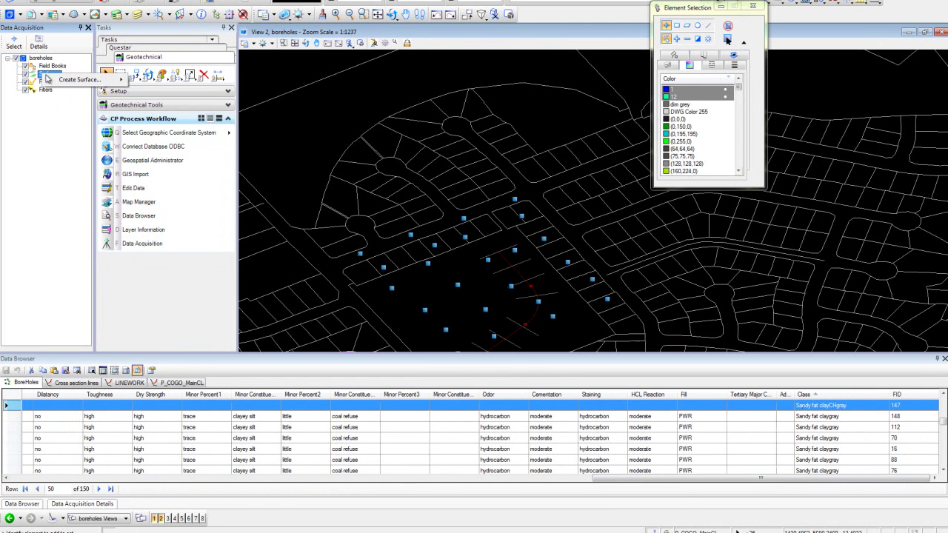
left_click(95, 80)
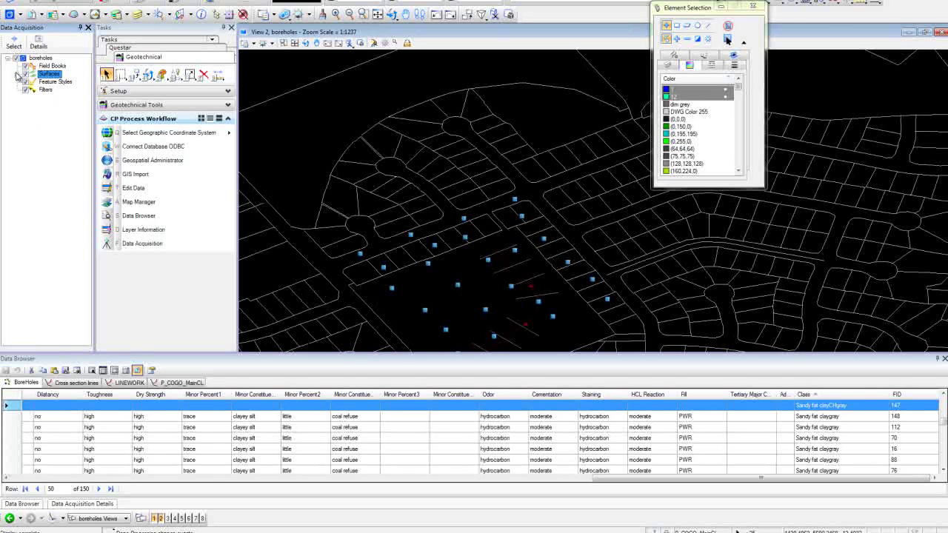
left_click(18, 75)
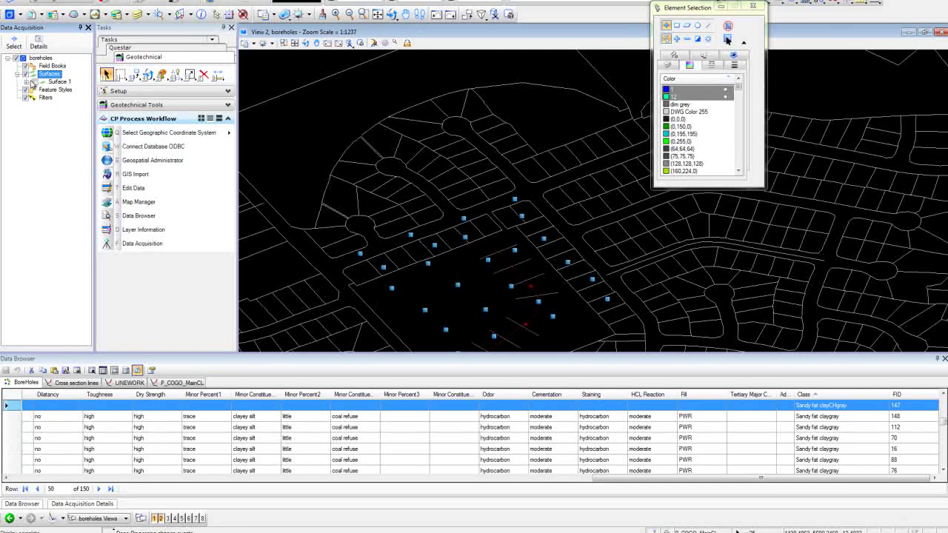
left_click(26, 82)
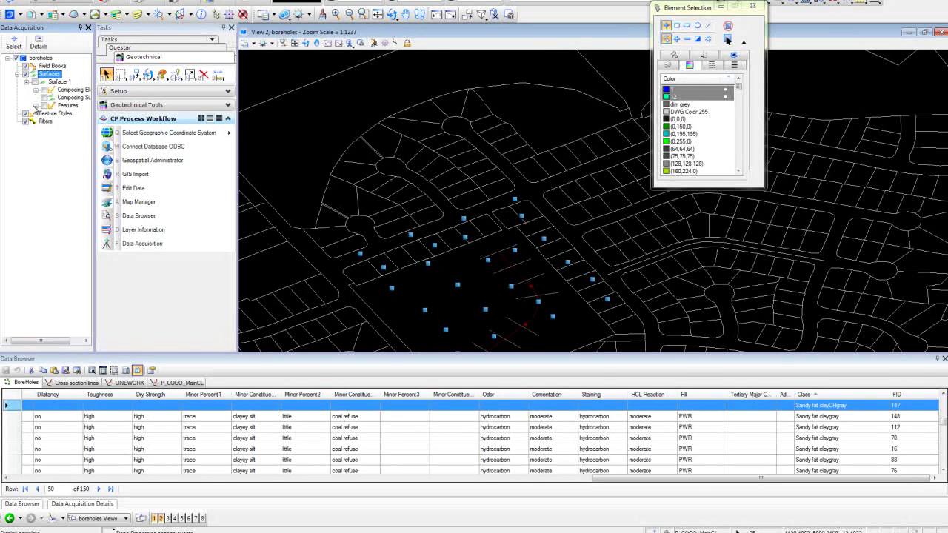
Rename Surface 1 to SFCG and expand its Features list down to Spots
left_click(75, 504)
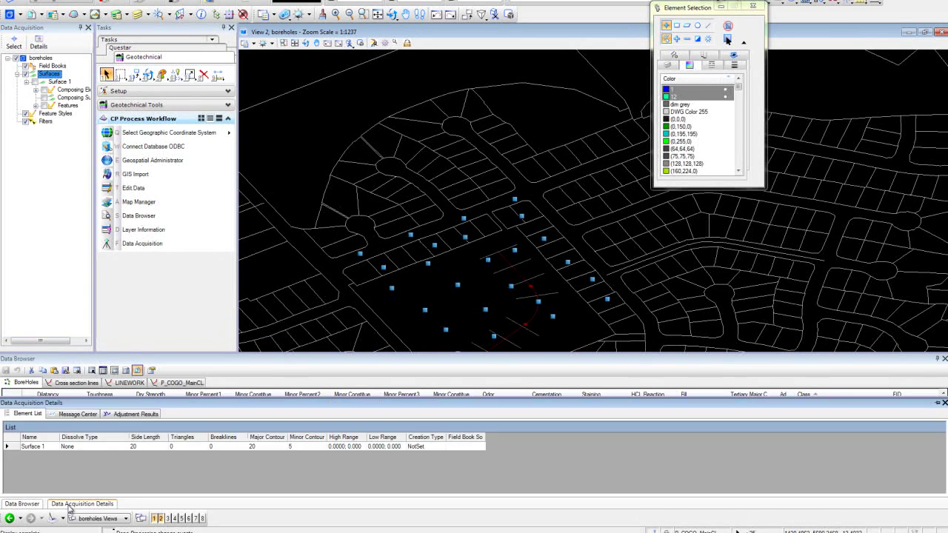
left_click(47, 448)
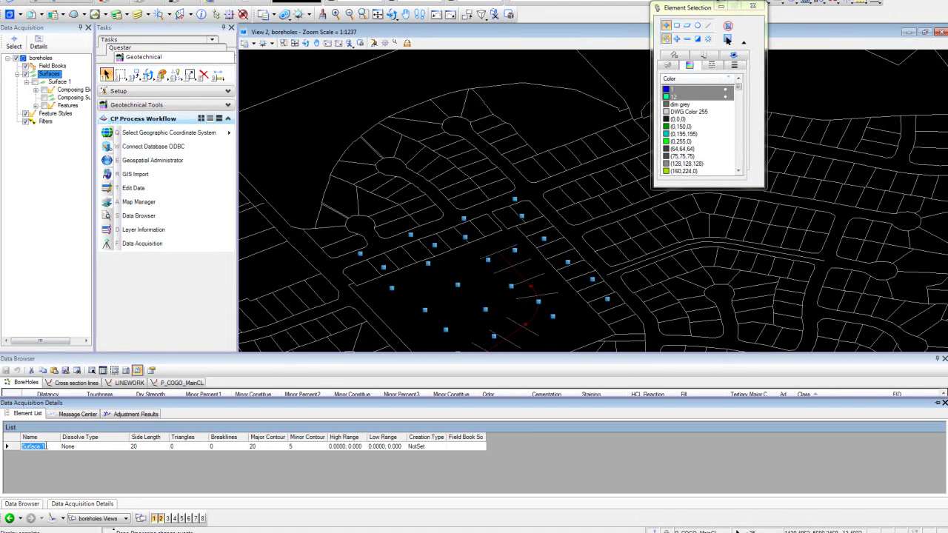
type("SFCG")
key("Tab")
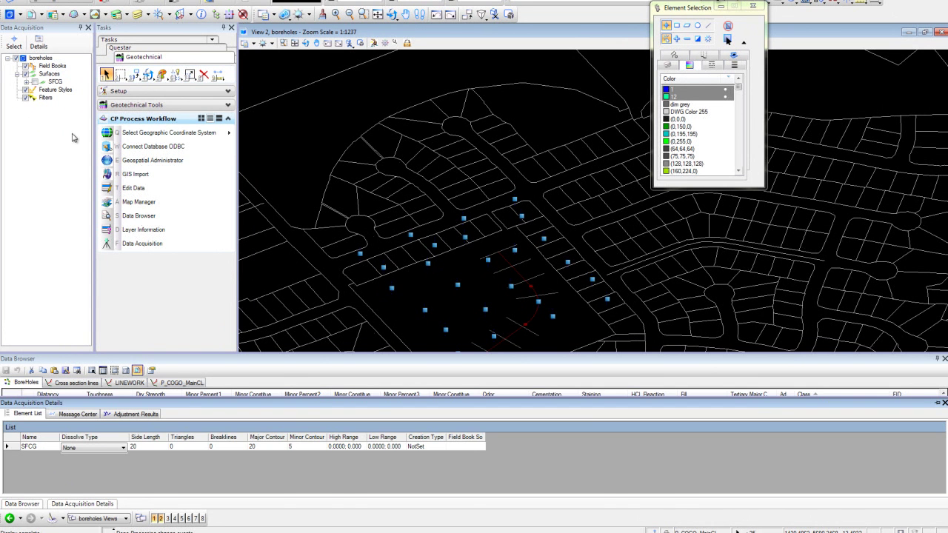
left_click(27, 82)
left_click(36, 106)
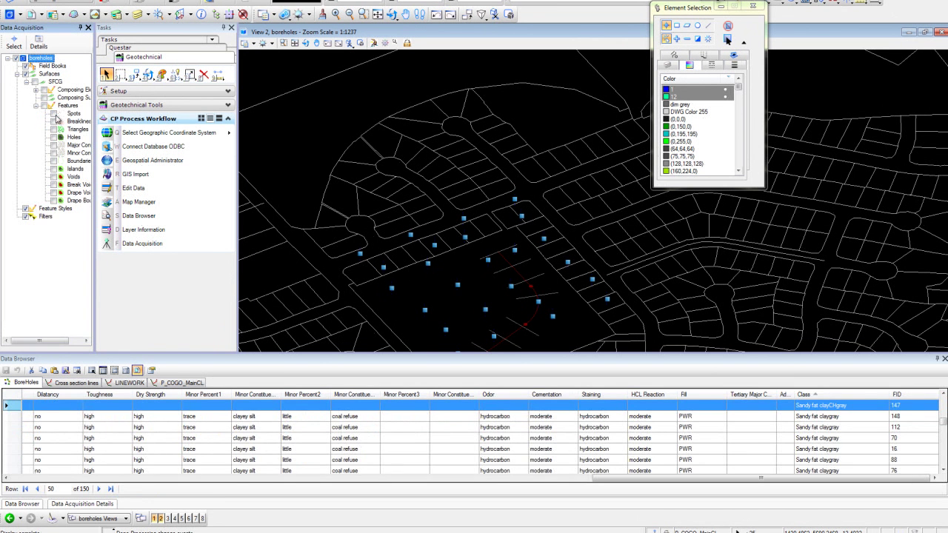
left_click(74, 114)
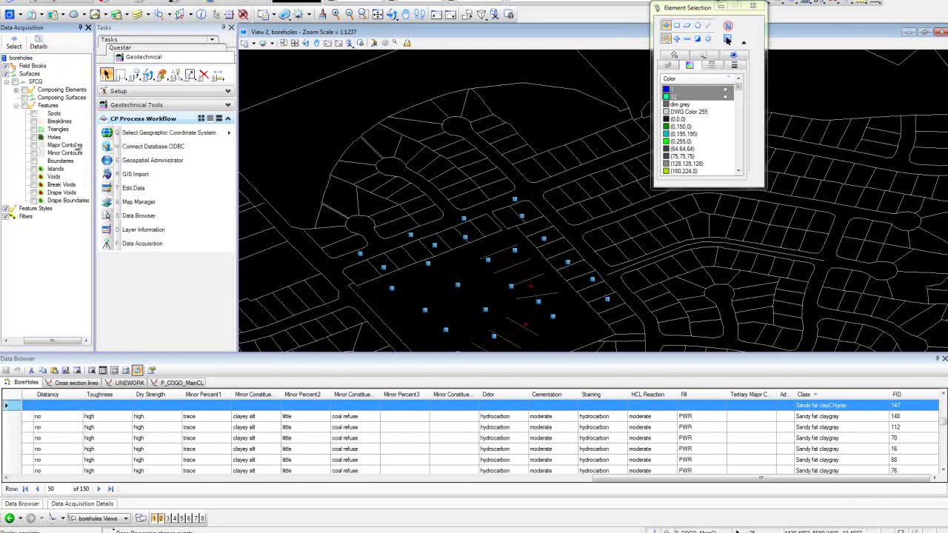
Display the SFCG triangles as a green surface in the view
left_click(34, 129)
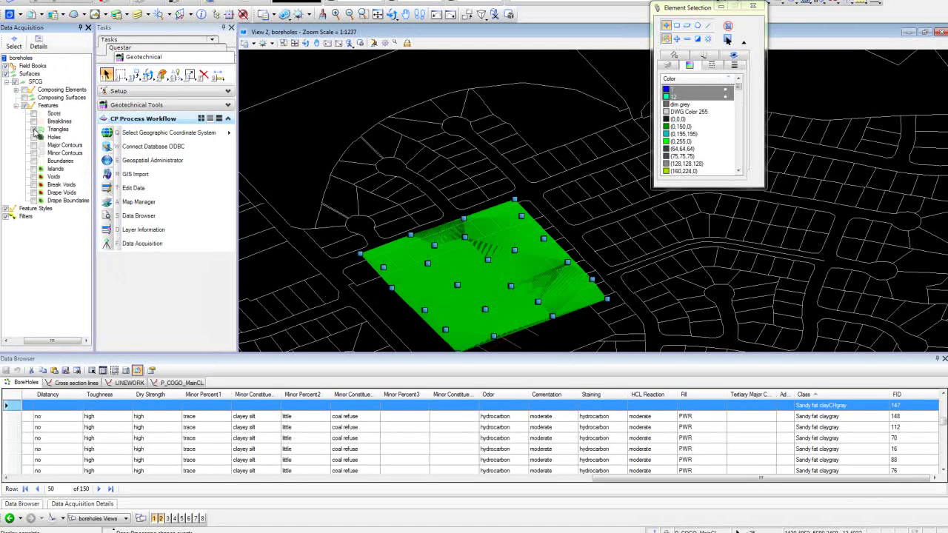
scroll(576, 289, "up", 10)
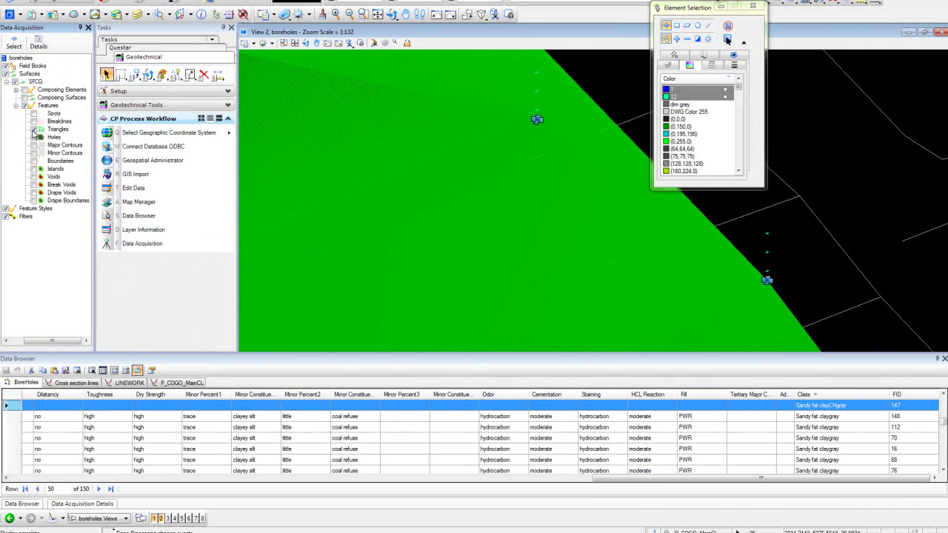
scroll(475, 163, "down", 7)
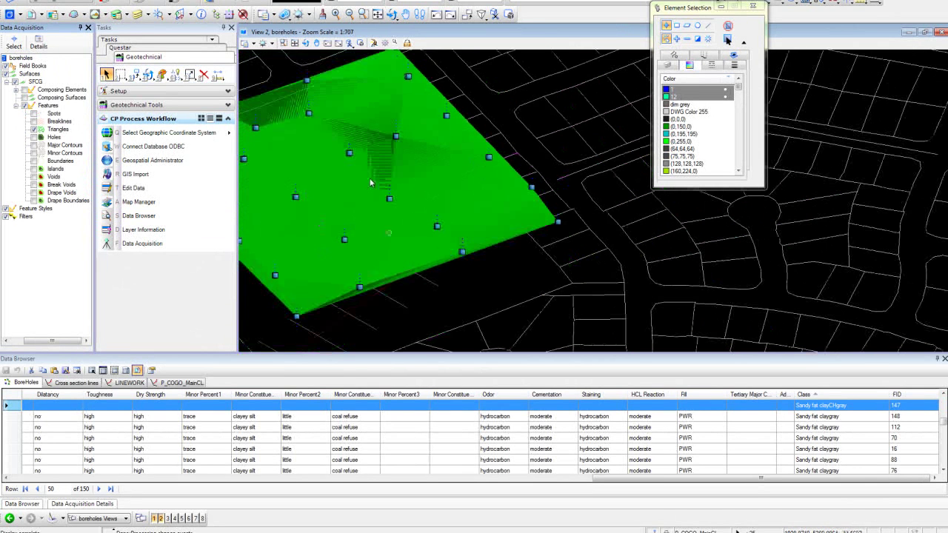
Orbit the 3D view with Rotate View (Dynamic) around the green SFCG surface
left_click(311, 43)
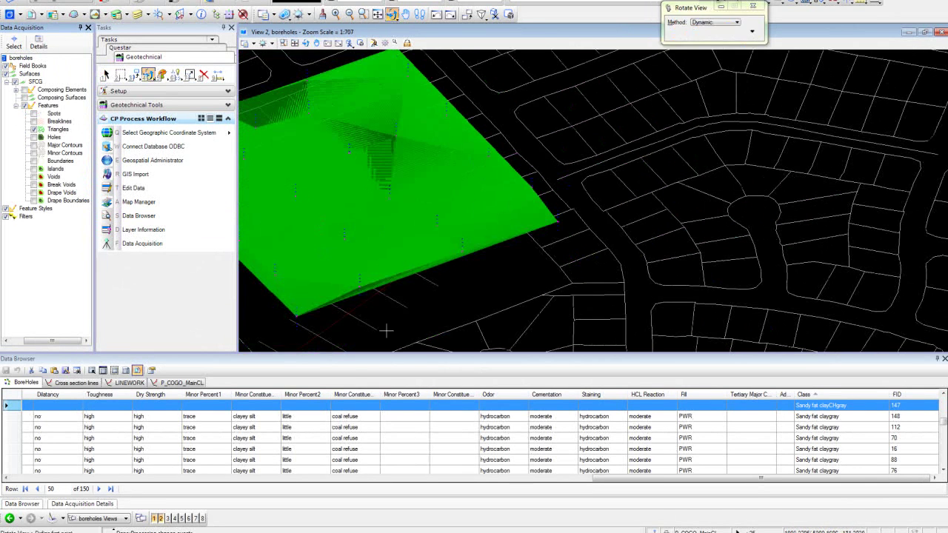
left_click(355, 311)
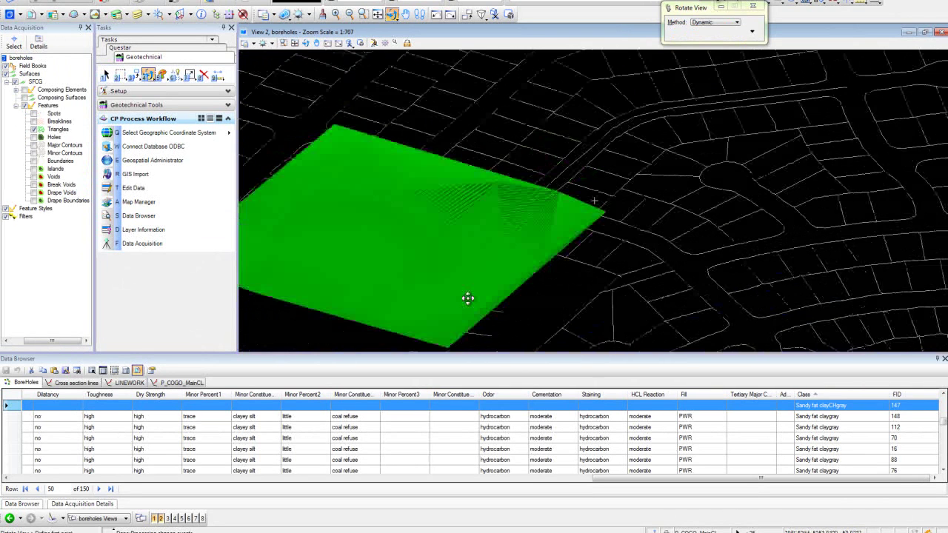
left_click(371, 186)
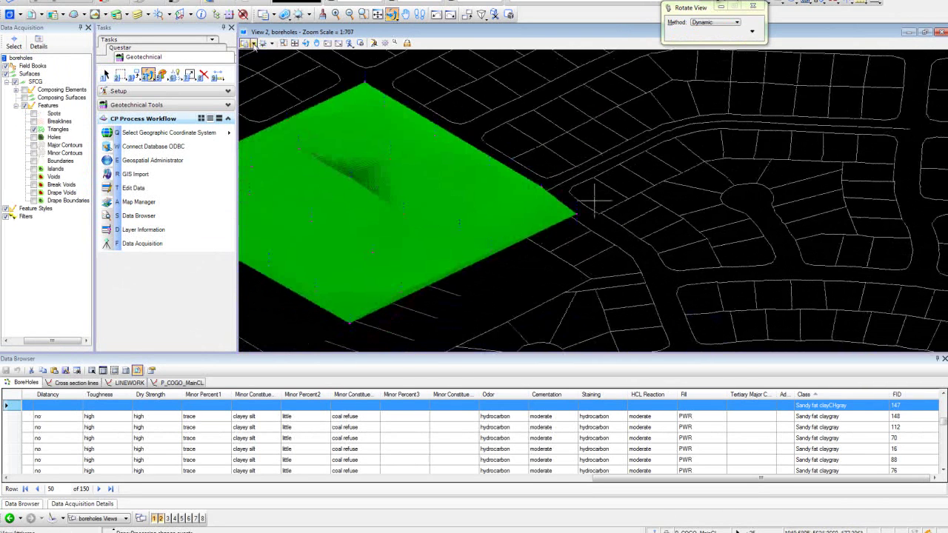
left_click(253, 43)
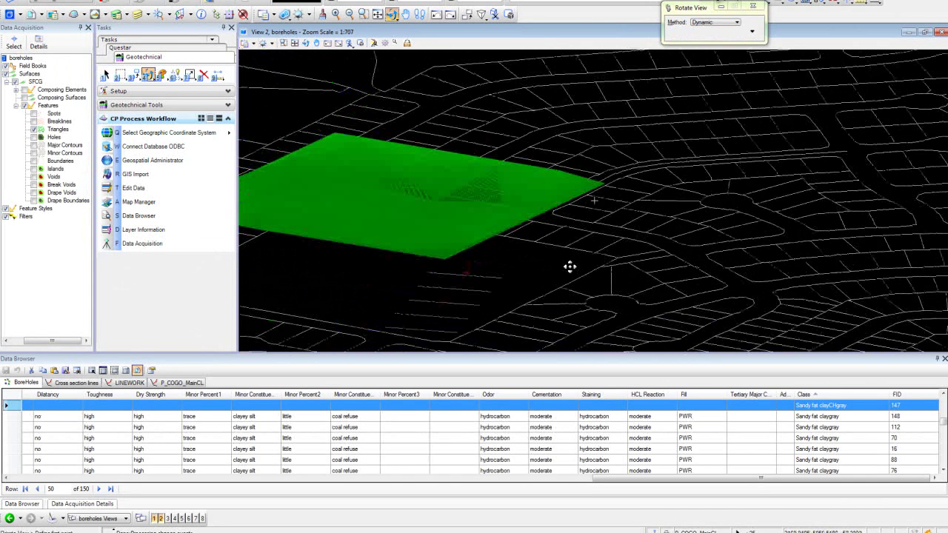
scroll(411, 239, "up", 5)
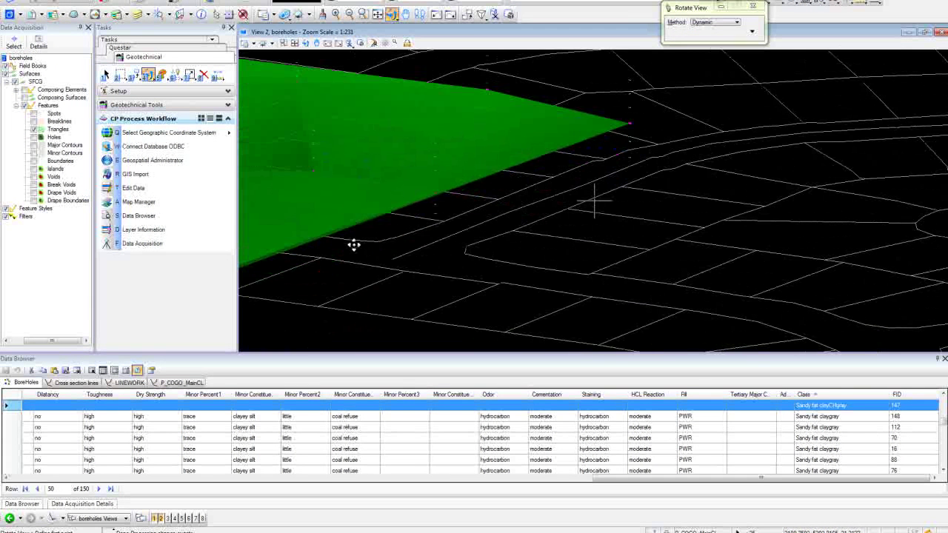
left_click_drag(559, 224, 638, 221)
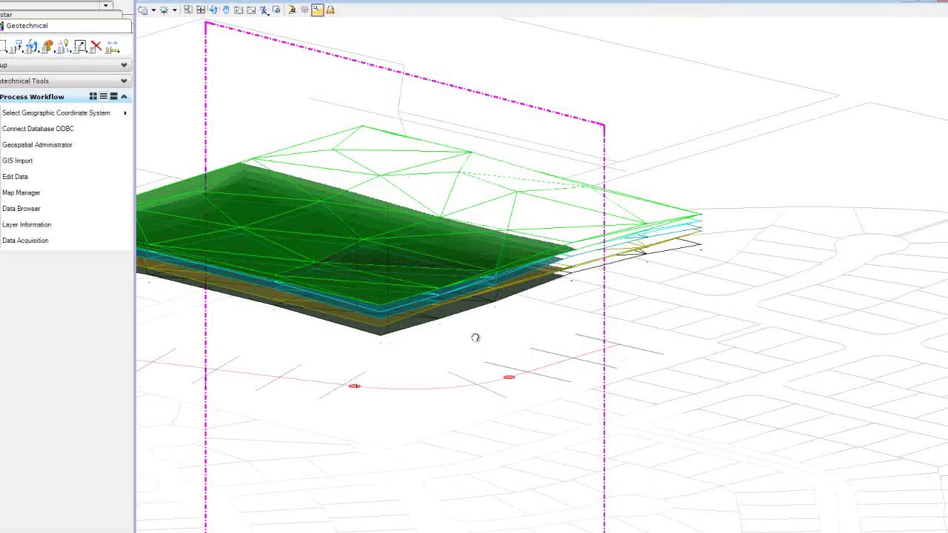
Pan the layered model to centre and reposition the clip volume through the layers
middle_click_drag(474, 334, 578, 315)
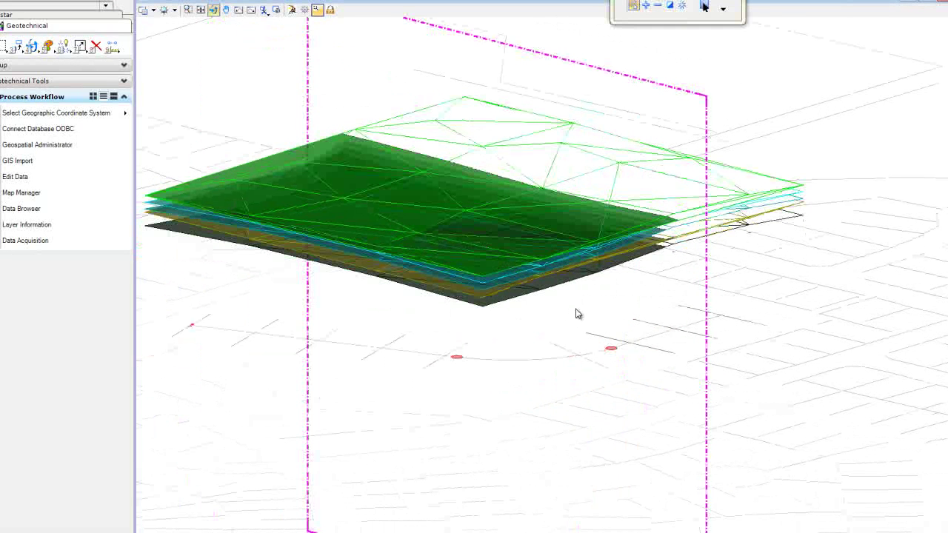
right_click(704, 279)
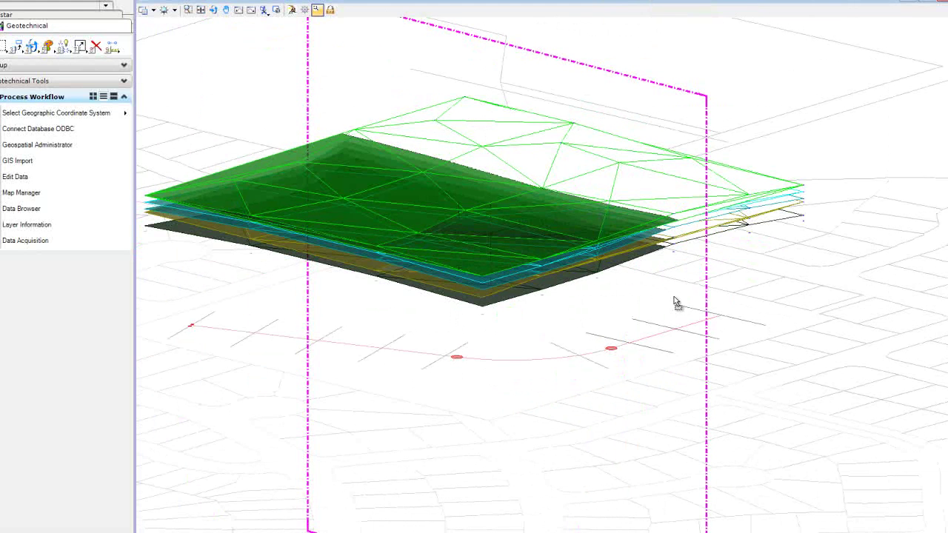
left_click(650, 311)
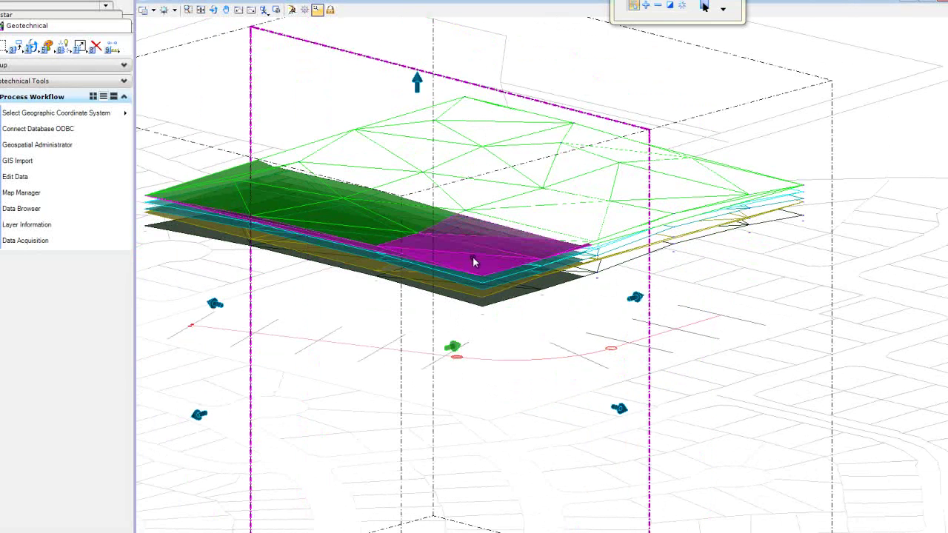
Turn off Forward clipping in View Attributes to show the whole layered model
left_click(153, 9)
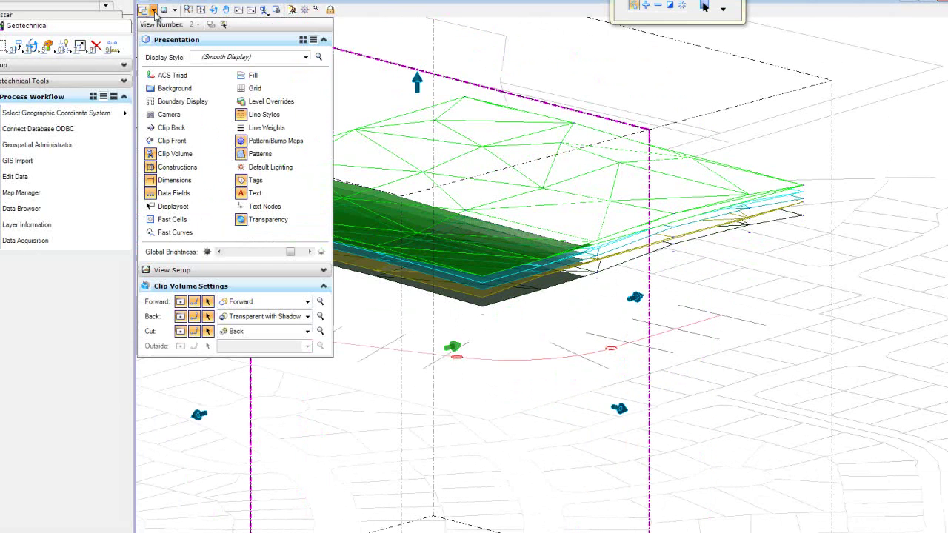
left_click(208, 301)
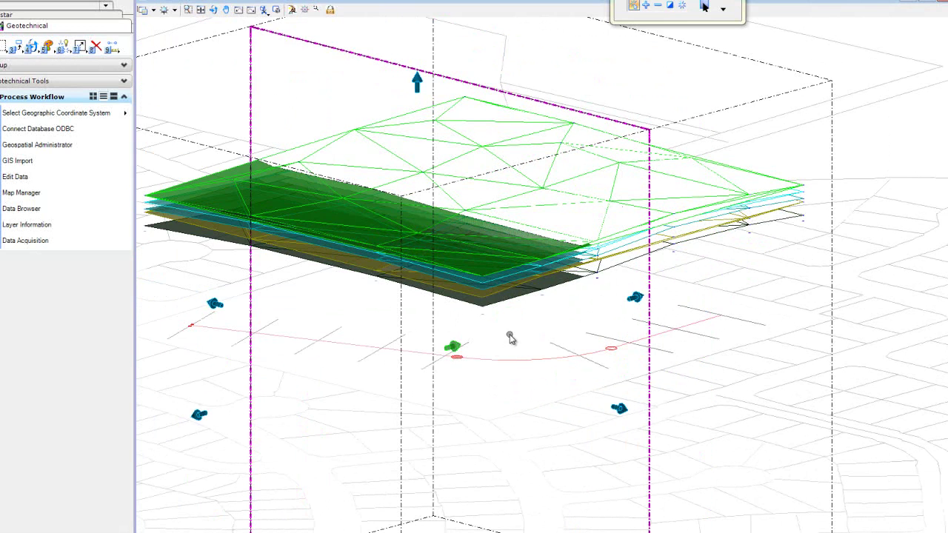
scroll(526, 291, "up", 5)
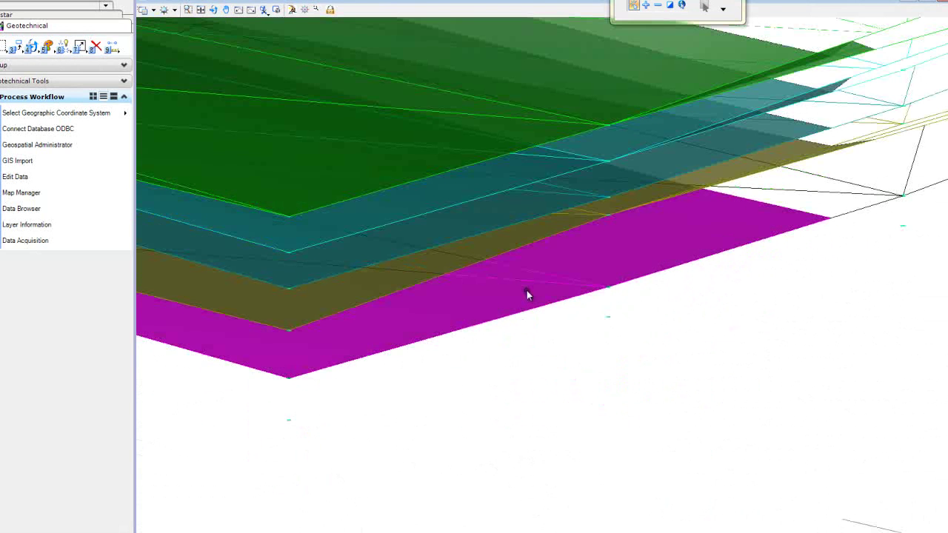
scroll(527, 291, "down", 5)
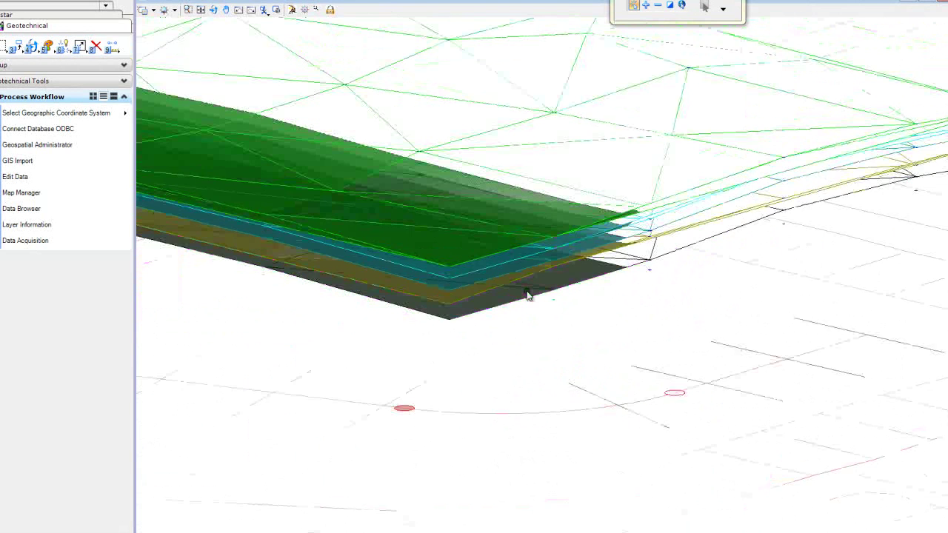
scroll(527, 292, "down", 3)
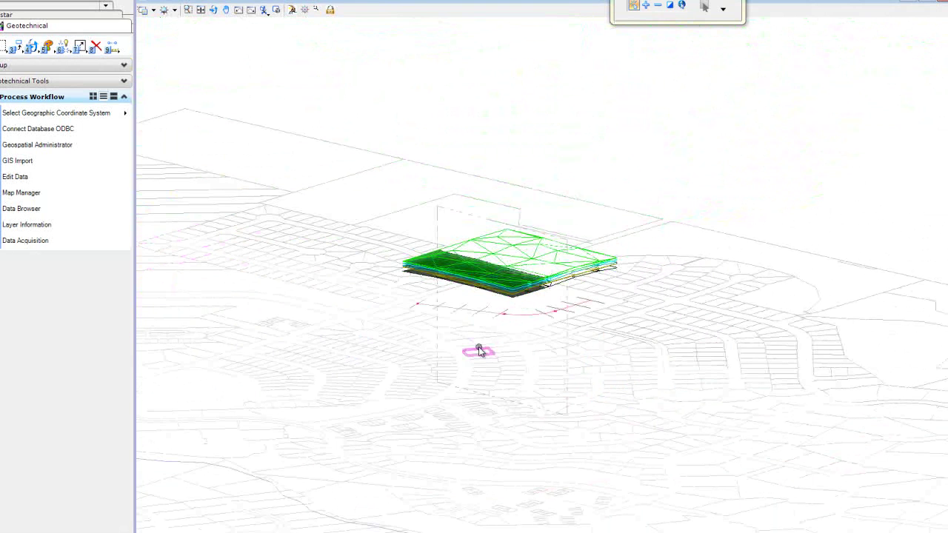
left_click(213, 10)
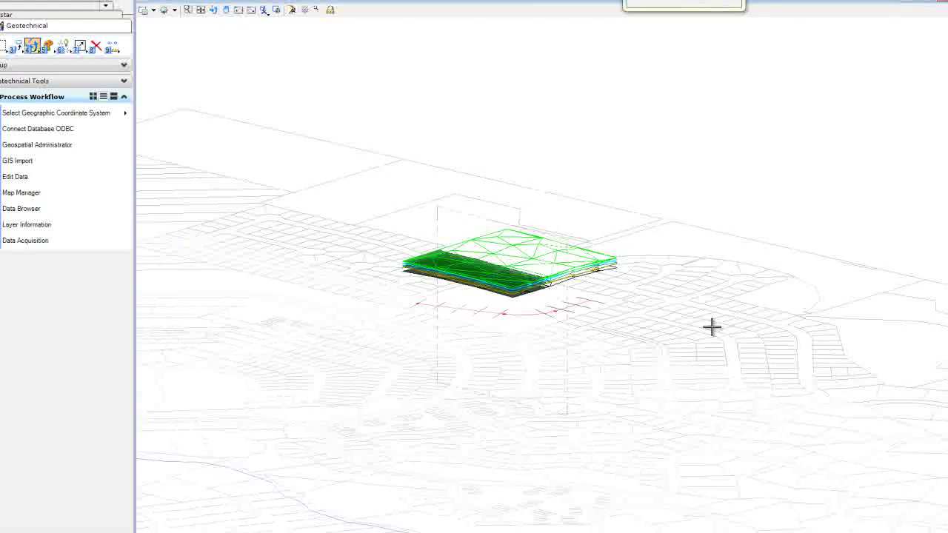